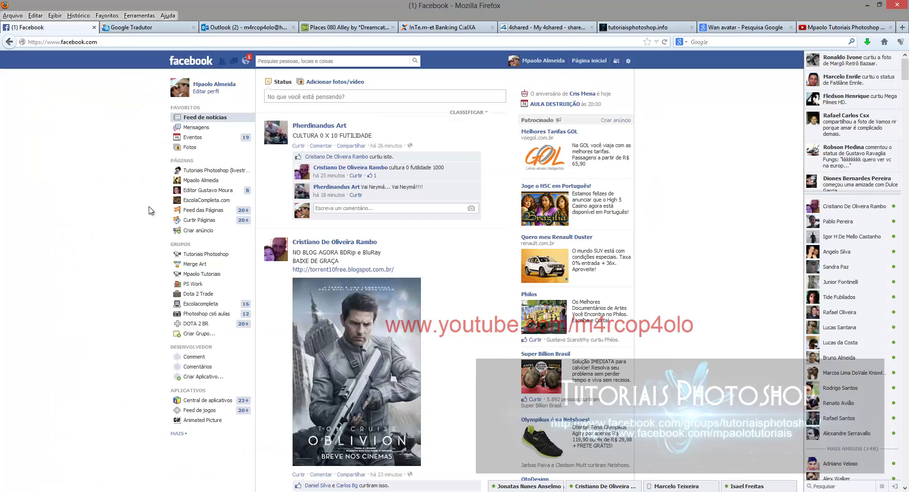
Open the Tutoriais Photoshop group on Facebook and close the minimized chat windows.
click(208, 255)
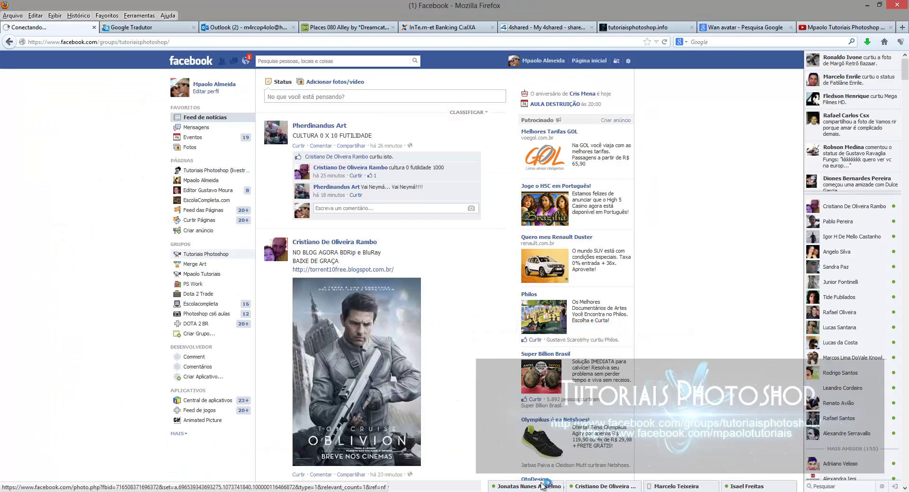
click(203, 254)
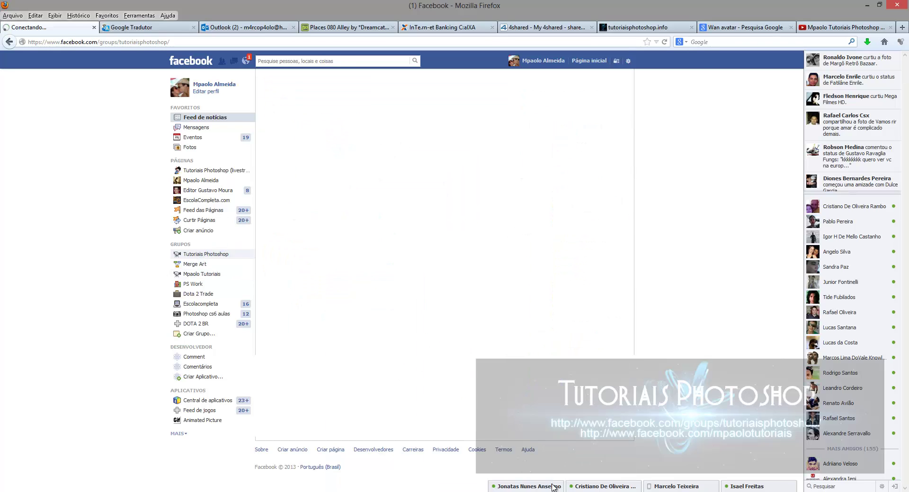
click(557, 486)
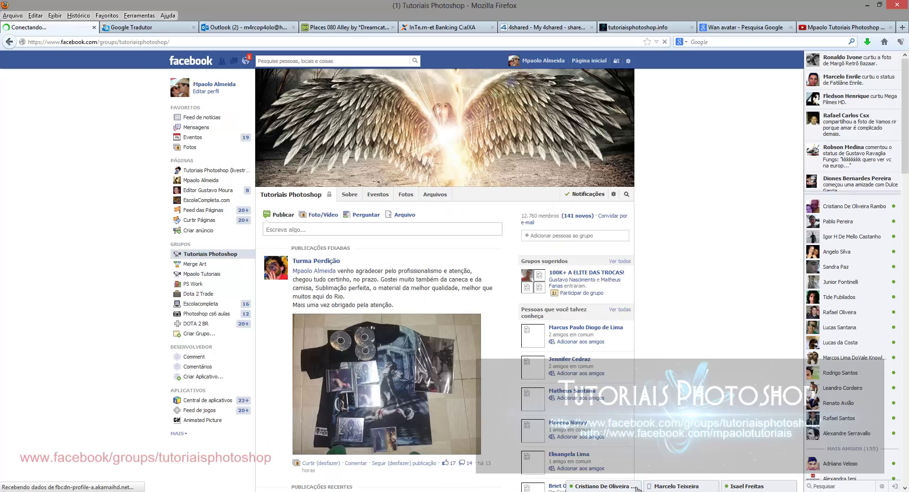
click(636, 487)
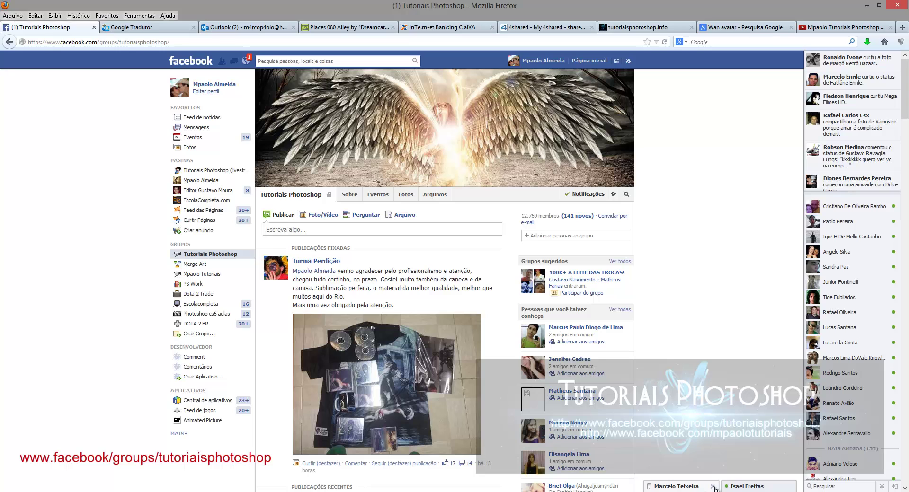
click(792, 486)
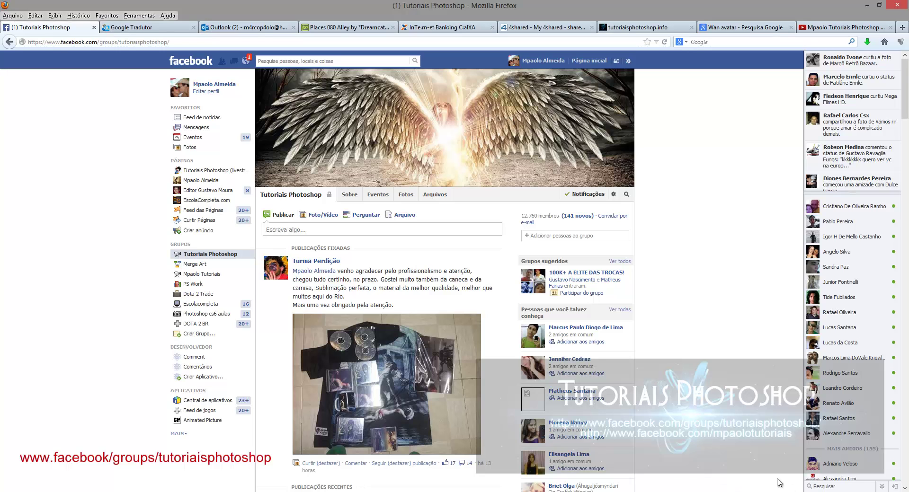
Look through the posts of the Tutoriais Photoshop group and open the Mpaolo Tutoriais group.
scroll(663, 308, down, 6)
scroll(665, 308, down, 10)
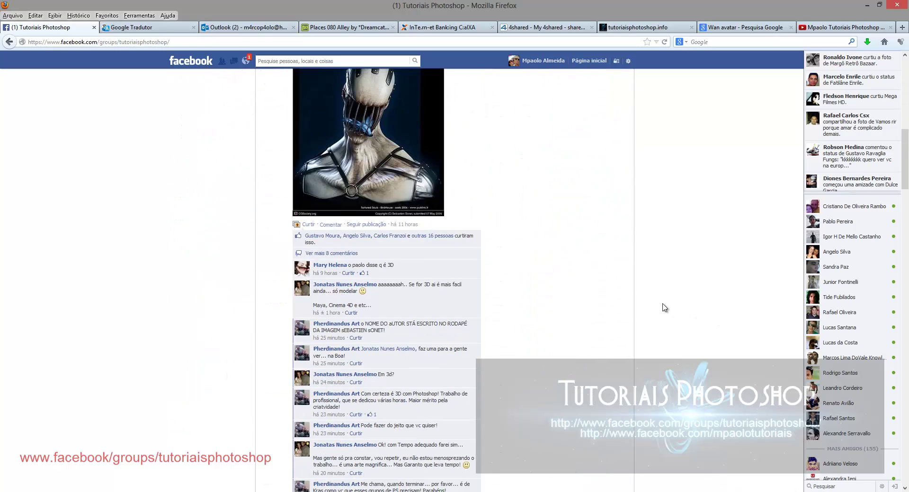
scroll(665, 308, up, 20)
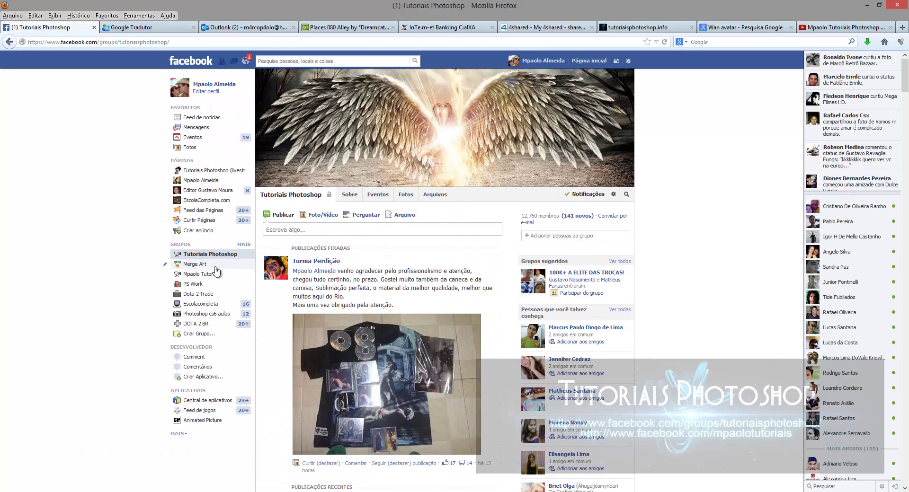
click(204, 275)
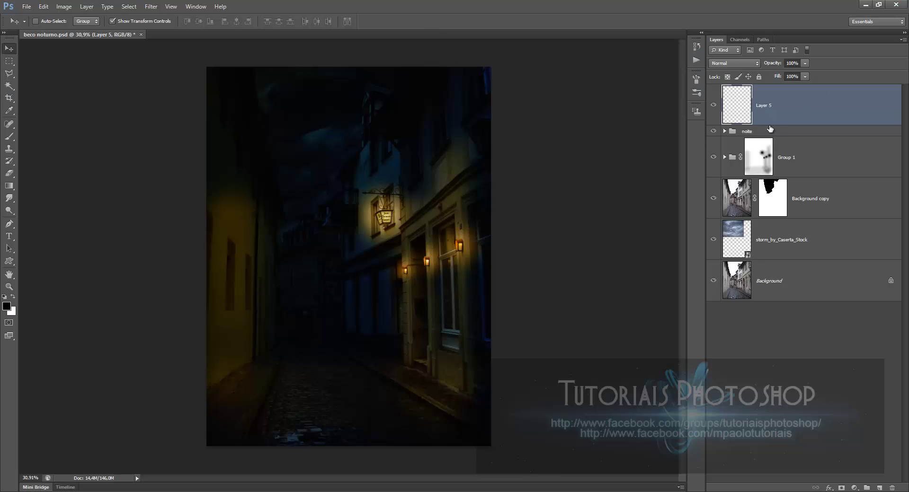
In Photoshop, compare the original Background photo with the night edit by isolating that layer and restoring the others.
alt+click(713, 282)
alt+click(714, 282)
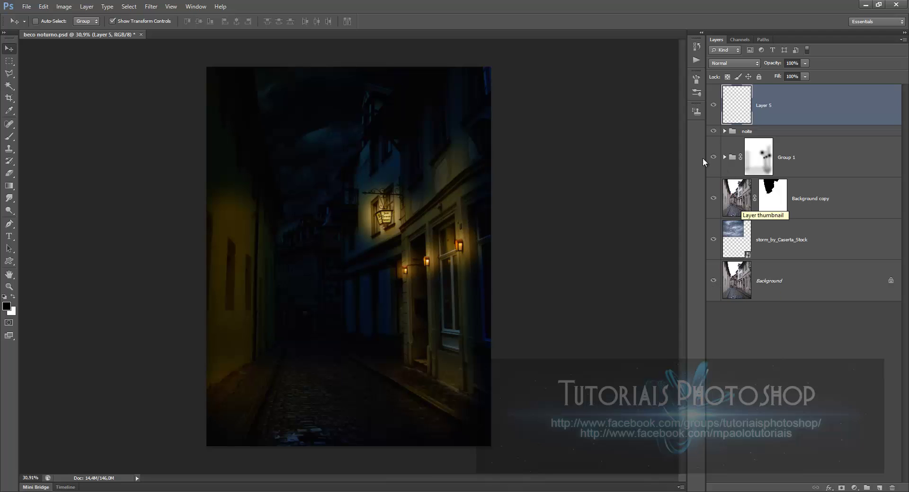
click(767, 161)
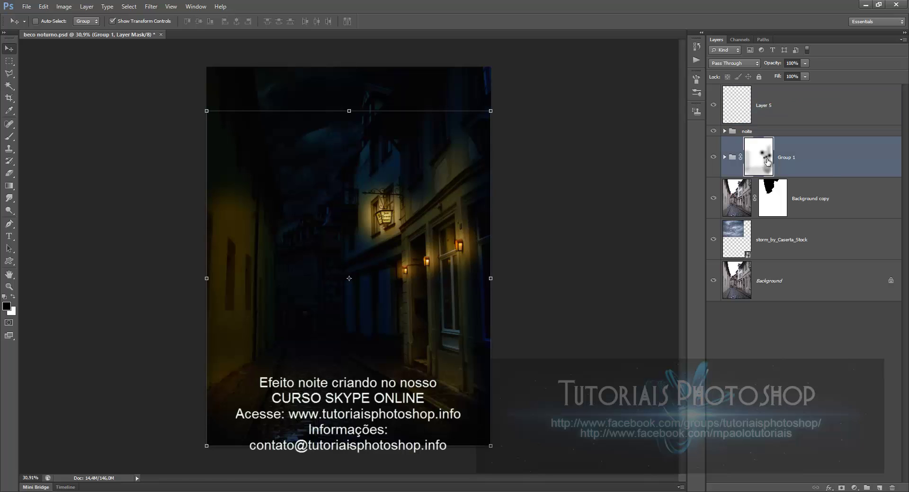
key(x)
key(alt+BackSpace)
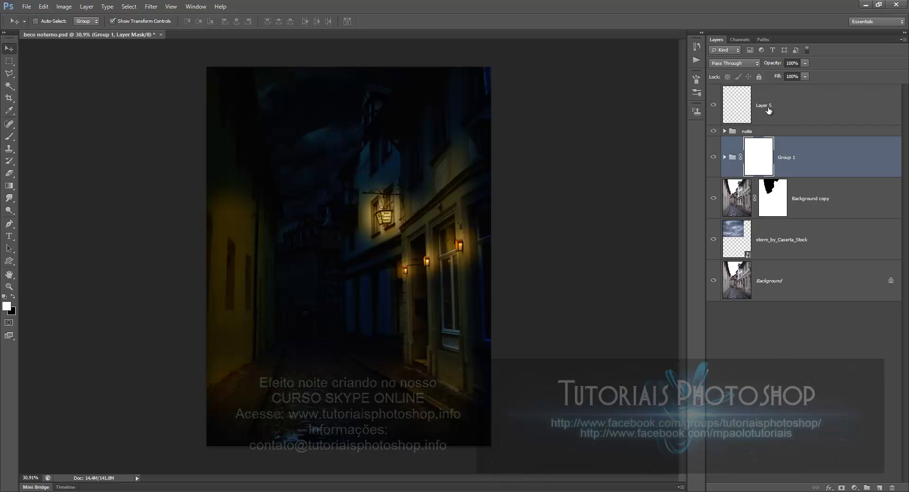
key(ctrl+alt+z)
key(x)
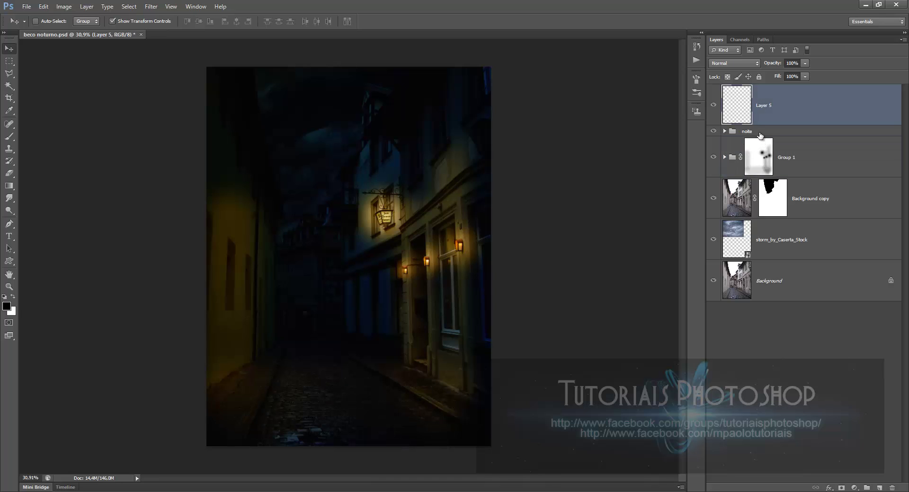
Fill the empty Layer 5 above the noite group with black.
click(760, 136)
click(725, 105)
key(alt+BackSpace)
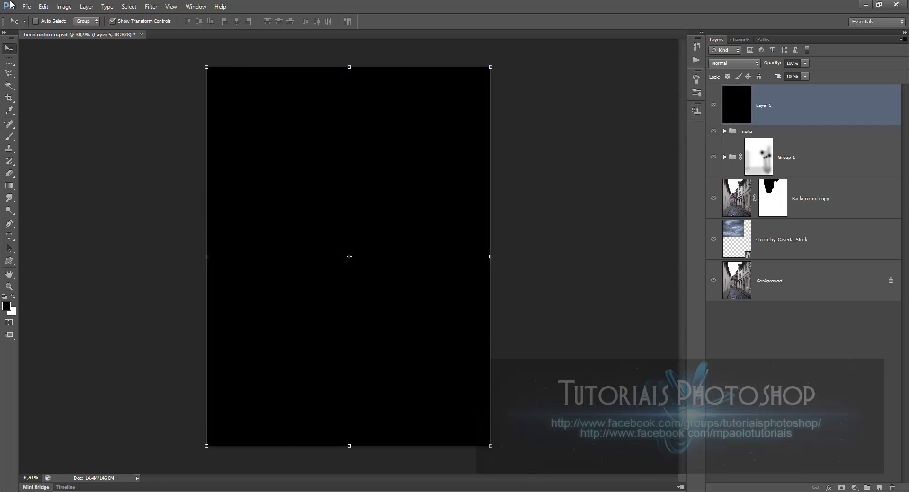
Apply the Fibers filter to the black Layer 5 with strength 30.
click(151, 6)
mouse_move(166, 141)
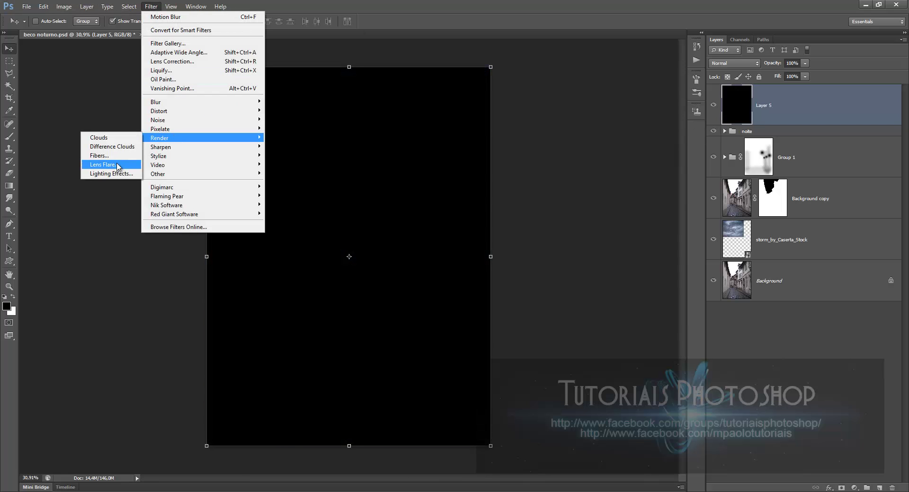
click(113, 155)
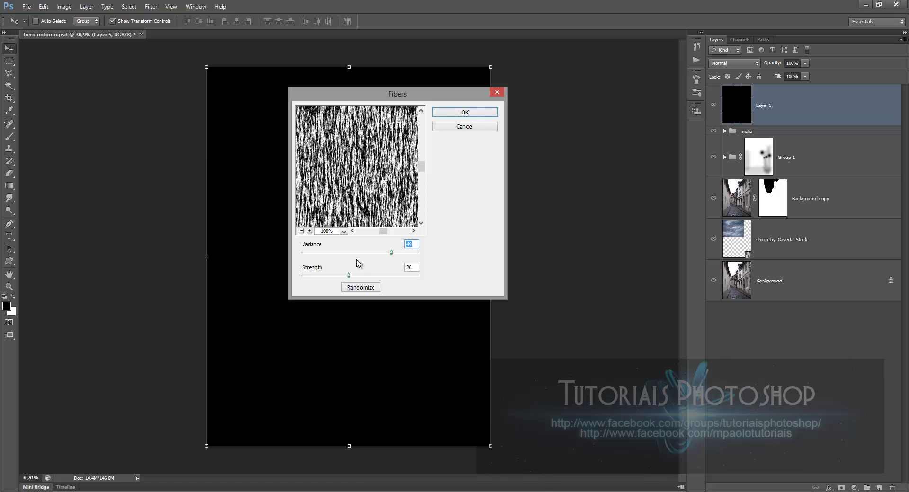
click(356, 277)
click(468, 113)
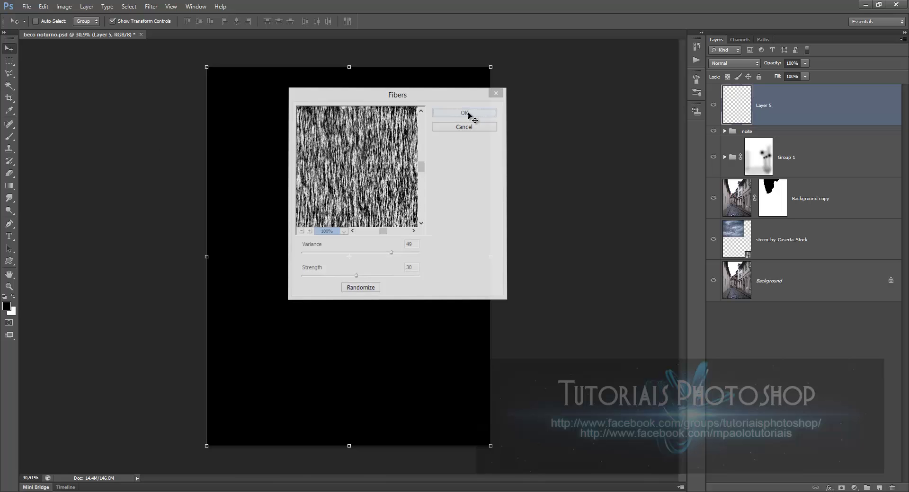
Blend the fibers on Layer 5 using Hard Light mode at 23% opacity.
click(717, 65)
click(714, 201)
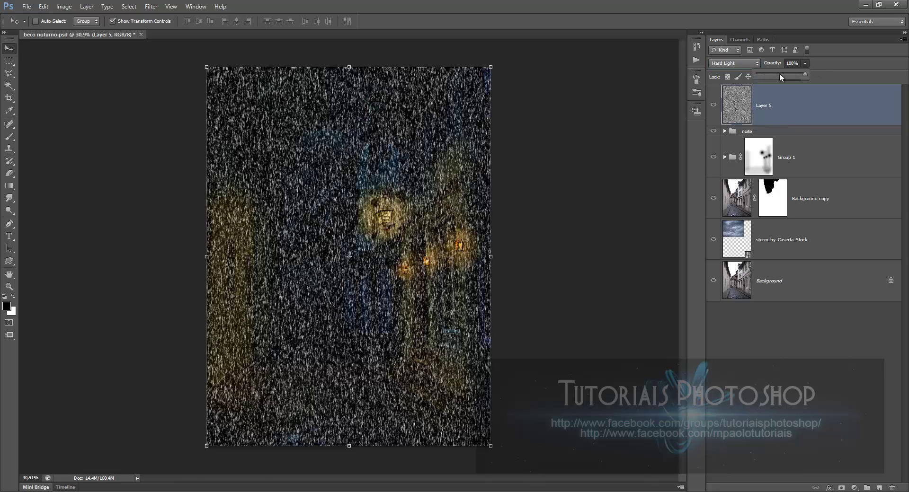
drag(779, 74, 776, 74)
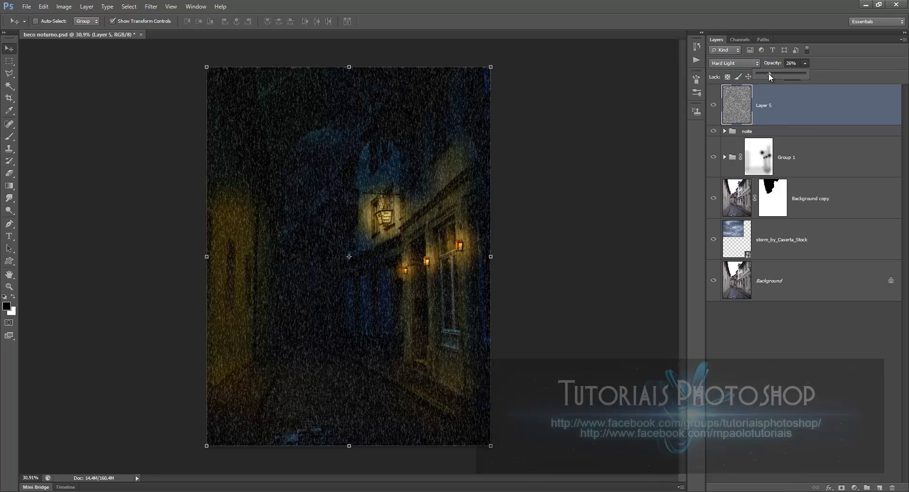
click(151, 6)
mouse_move(163, 102)
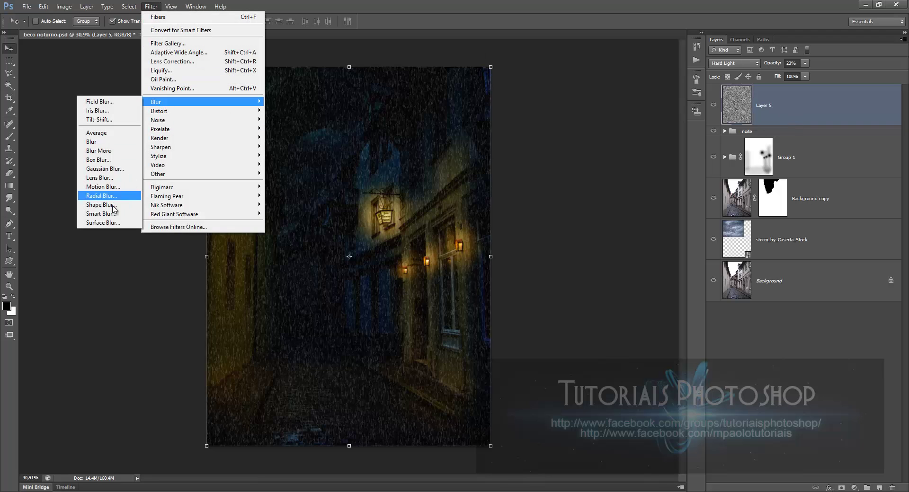
click(101, 168)
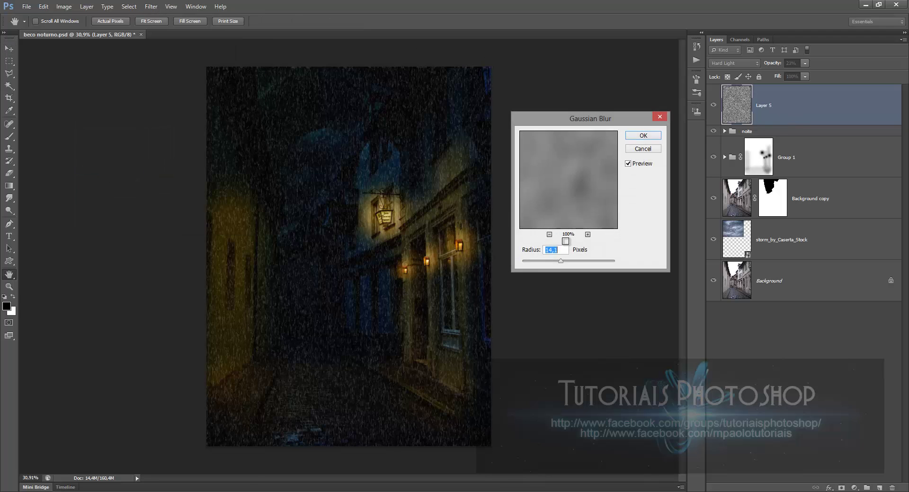
click(642, 149)
key(v)
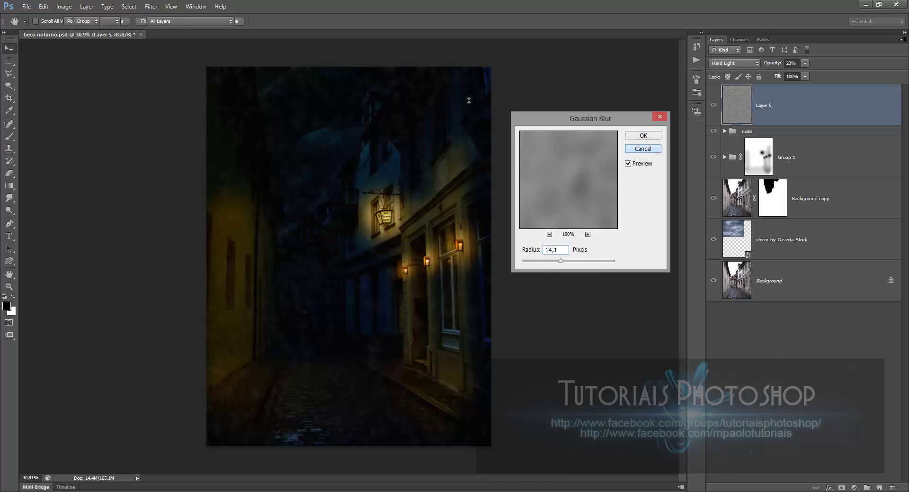
Apply a Motion Blur to Layer 5 at a 90° angle with a distance of 42 pixels.
click(151, 6)
mouse_move(155, 101)
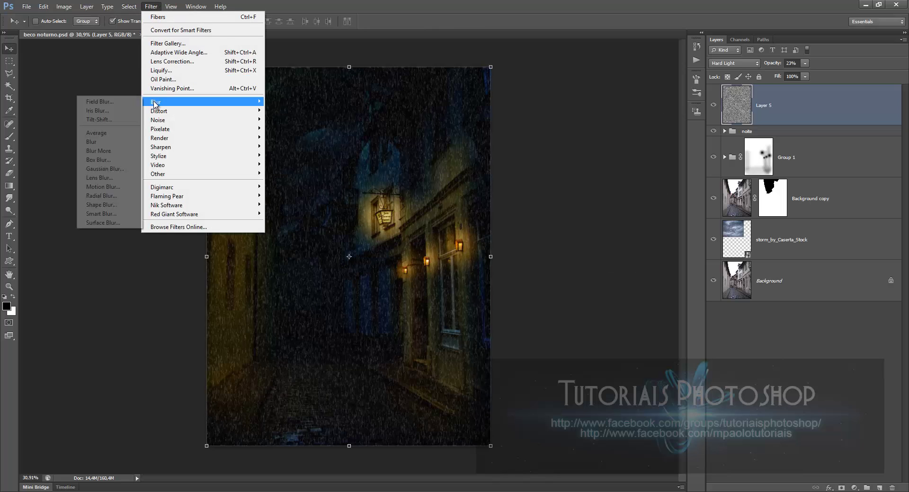
click(100, 186)
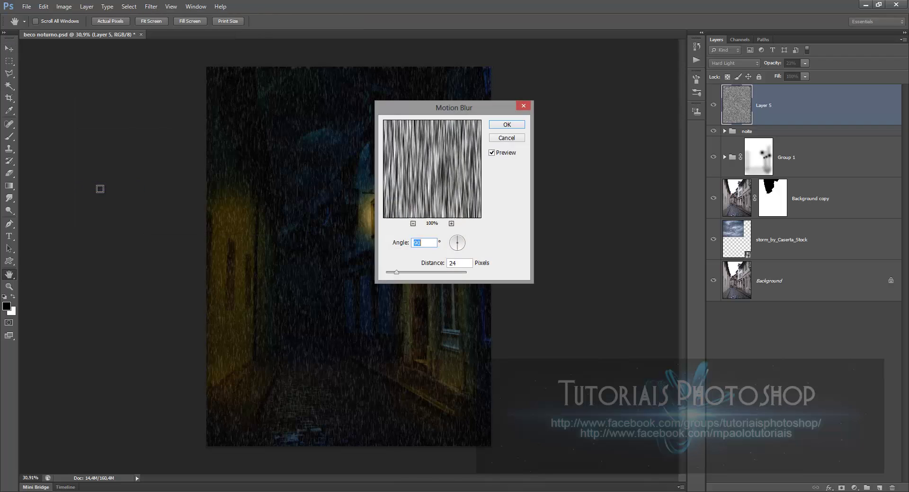
click(404, 273)
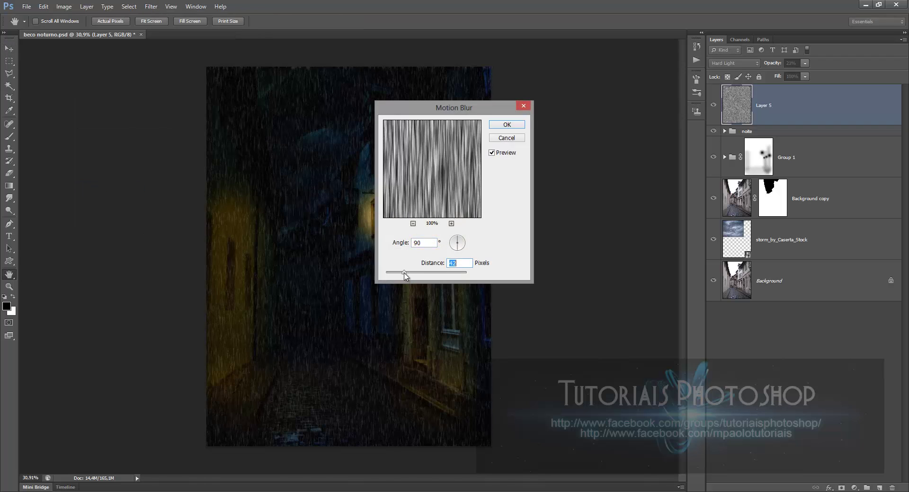
click(506, 124)
key(v)
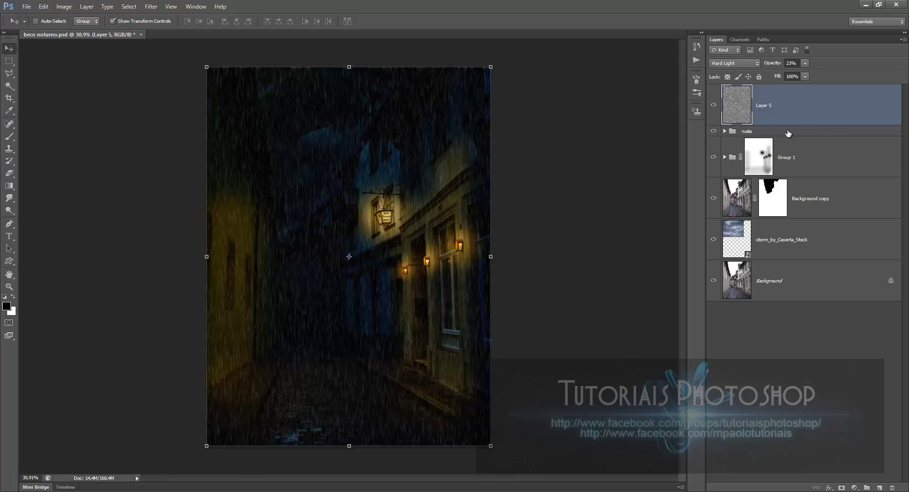
Add a layer mask to Layer 5 and soften the rain with a large black brush at 19% opacity, mainly over the lower street.
click(841, 488)
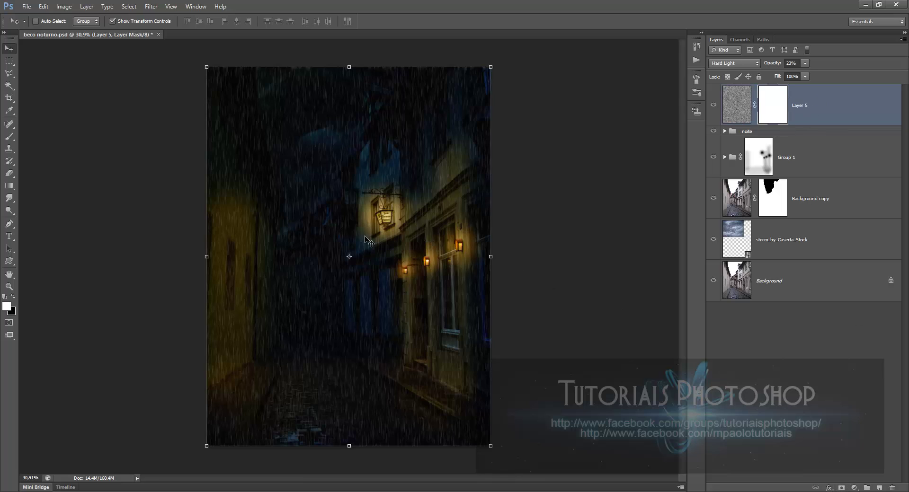
key(b)
click(198, 22)
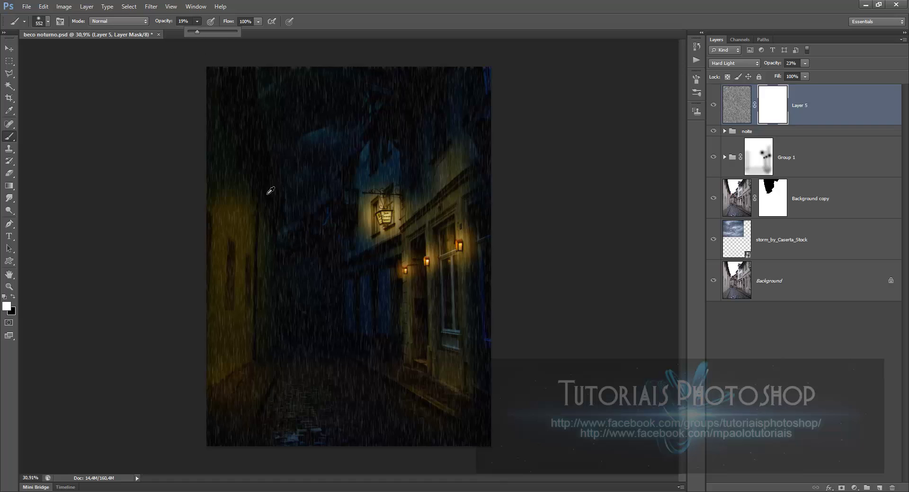
drag(289, 221, 375, 218)
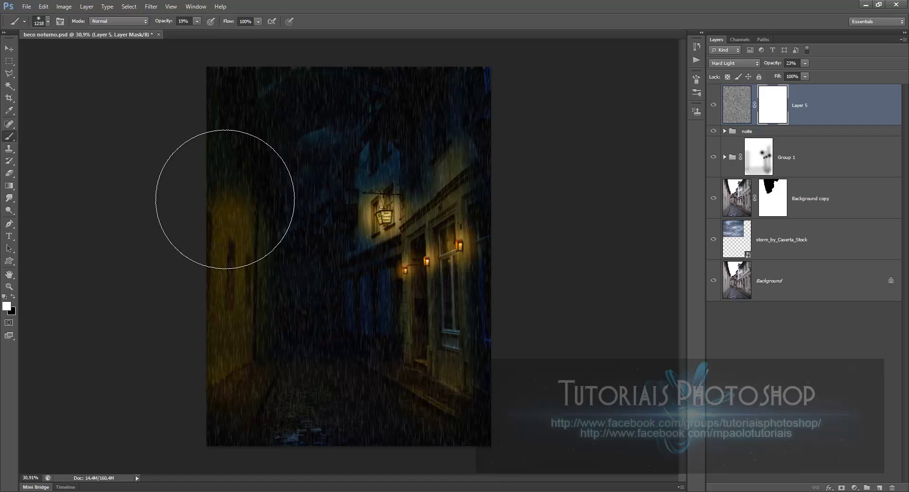
key(x)
mouse_move(195, 333)
mouse_down()
mouse_move(248, 390)
mouse_move(223, 369)
mouse_move(353, 427)
mouse_move(432, 386)
mouse_move(423, 374)
mouse_move(311, 334)
mouse_move(435, 331)
mouse_move(383, 376)
mouse_move(393, 355)
mouse_move(372, 354)
mouse_move(439, 321)
mouse_move(428, 316)
mouse_move(381, 380)
mouse_move(486, 347)
mouse_move(516, 289)
mouse_move(452, 148)
mouse_move(474, 112)
mouse_move(305, 115)
mouse_move(269, 103)
mouse_move(306, 82)
mouse_move(286, 236)
mouse_move(291, 325)
mouse_move(274, 317)
mouse_move(342, 257)
mouse_move(248, 389)
mouse_move(338, 426)
mouse_move(349, 297)
mouse_move(313, 225)
mouse_move(454, 388)
mouse_move(459, 369)
mouse_up()
scroll(457, 365, up, 3)
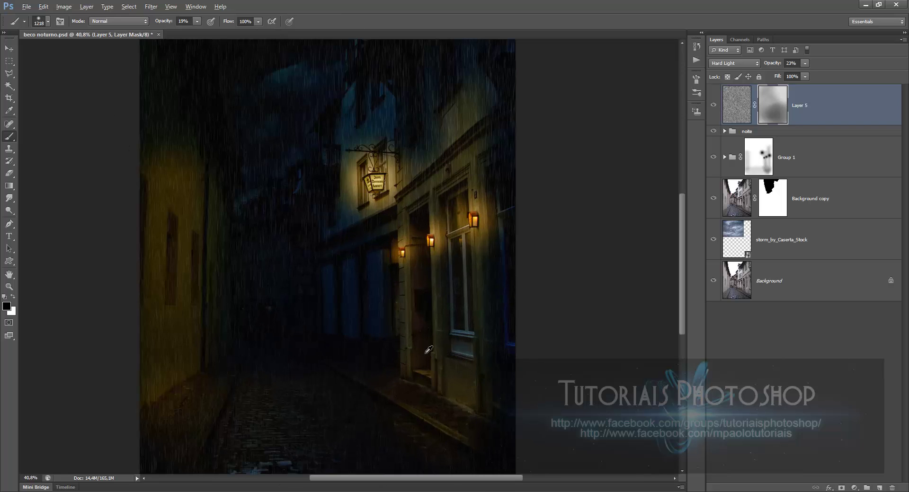
scroll(349, 322, up, 3)
scroll(335, 314, down, 5)
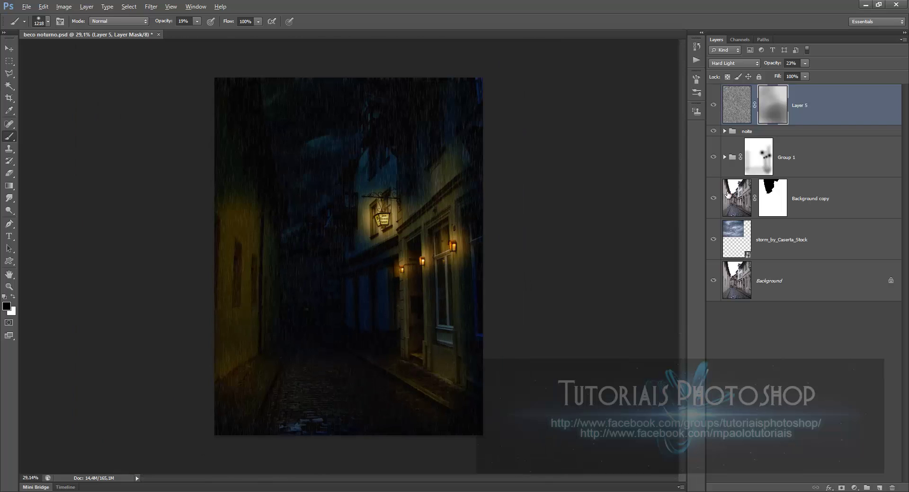
key(ctrl+2)
double_click(854, 109)
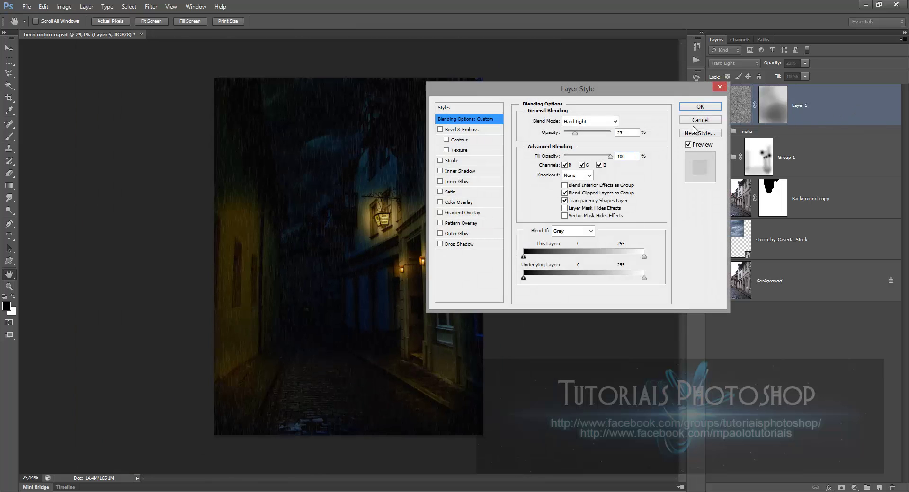
click(720, 85)
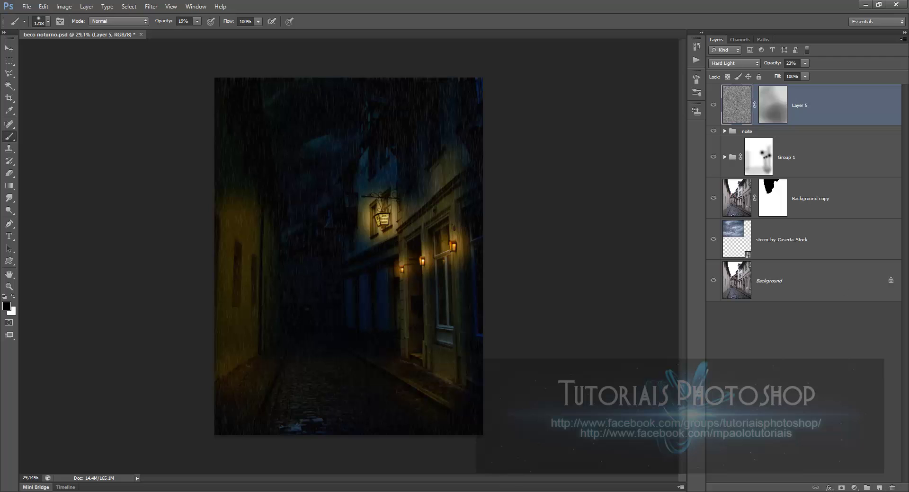
Add a Levels adjustment layer above Layer 5 and clip it to that rain layer.
click(854, 488)
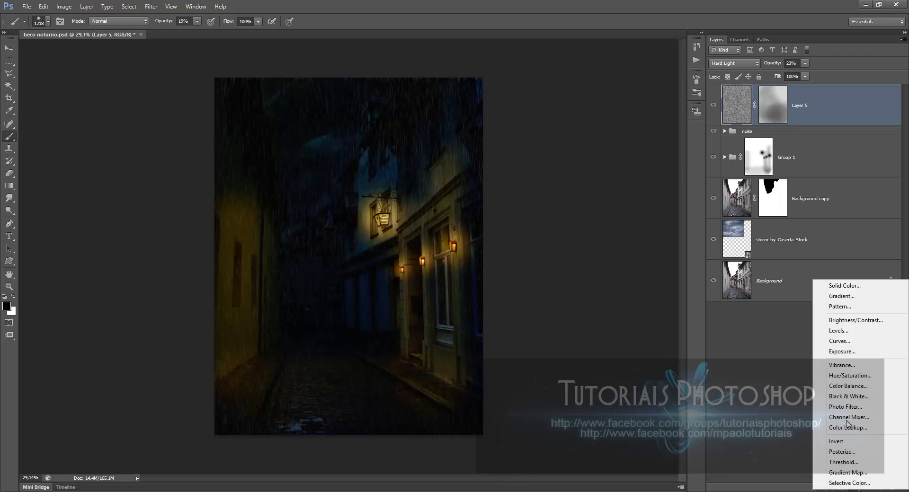
click(833, 331)
right_click(832, 109)
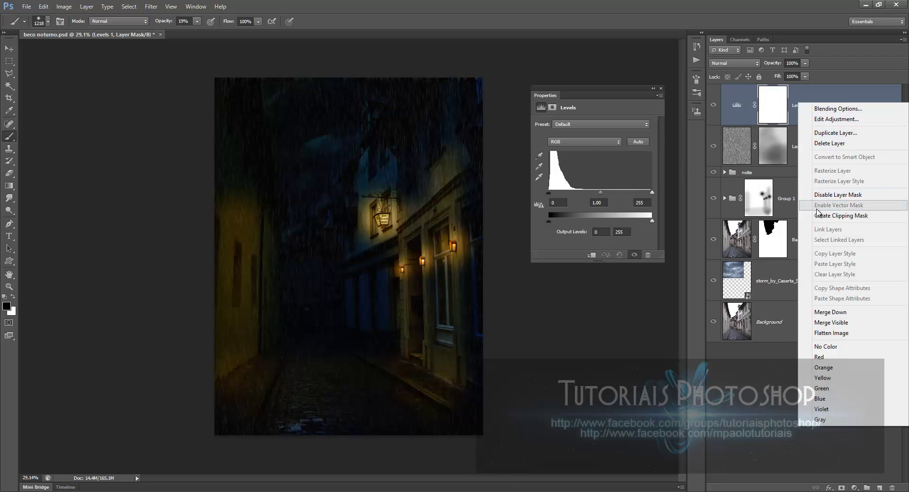
click(817, 216)
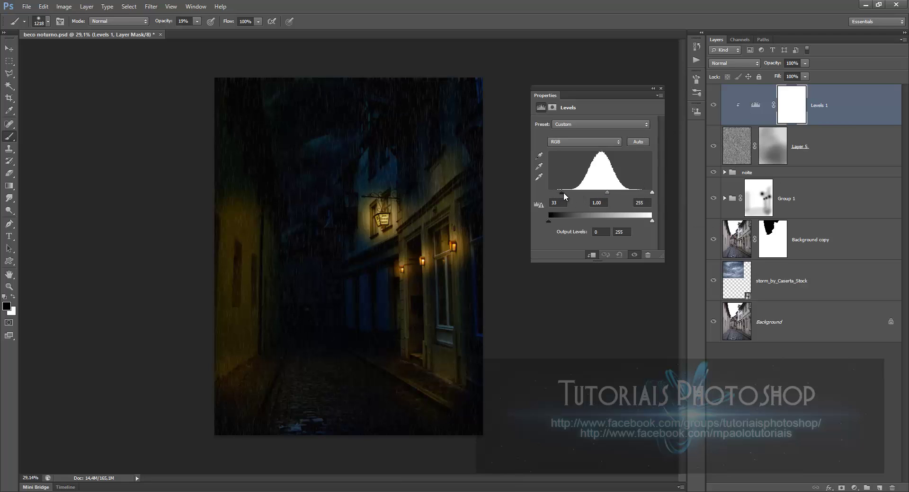
Strengthen the rain's contrast in the clipped Levels adjustment by moving its shadow and highlight input points inward.
drag(566, 191, 567, 191)
drag(652, 192, 615, 192)
click(693, 109)
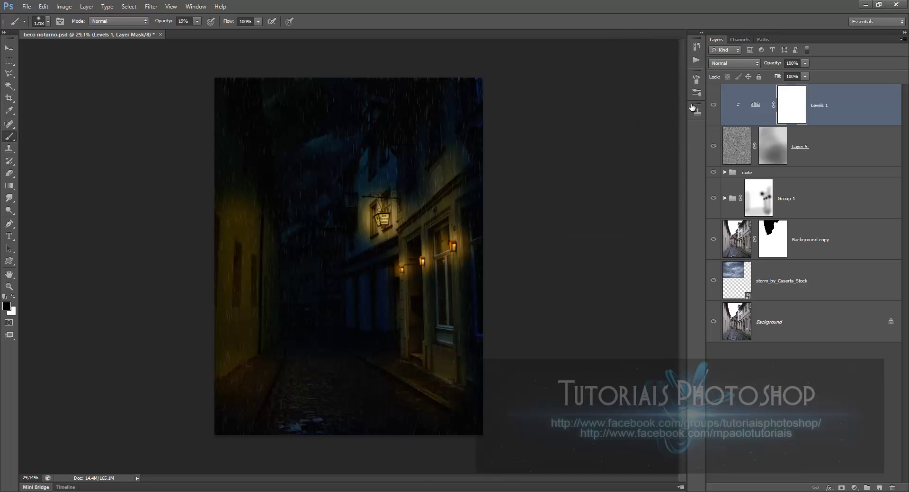
Merge the Levels adjustment with its rain layer and blend the merged layer using Hard Light mode.
shift+click(819, 148)
key(ctrl+e)
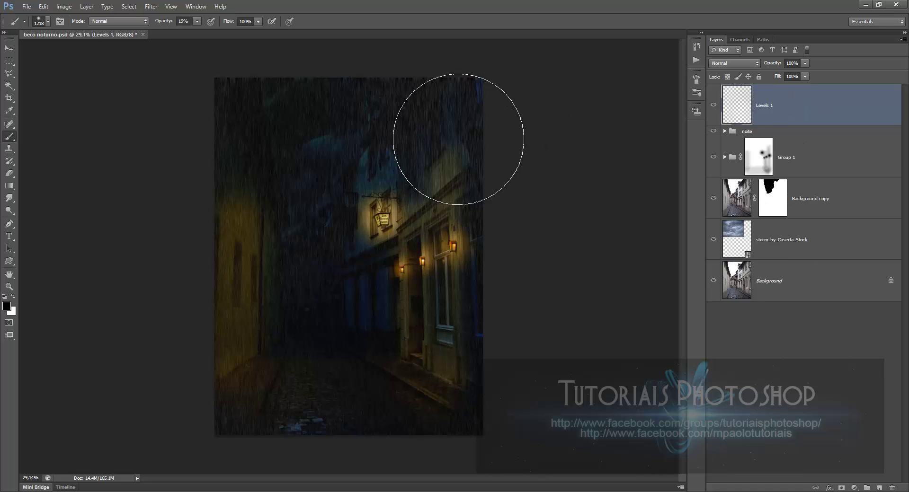
click(734, 63)
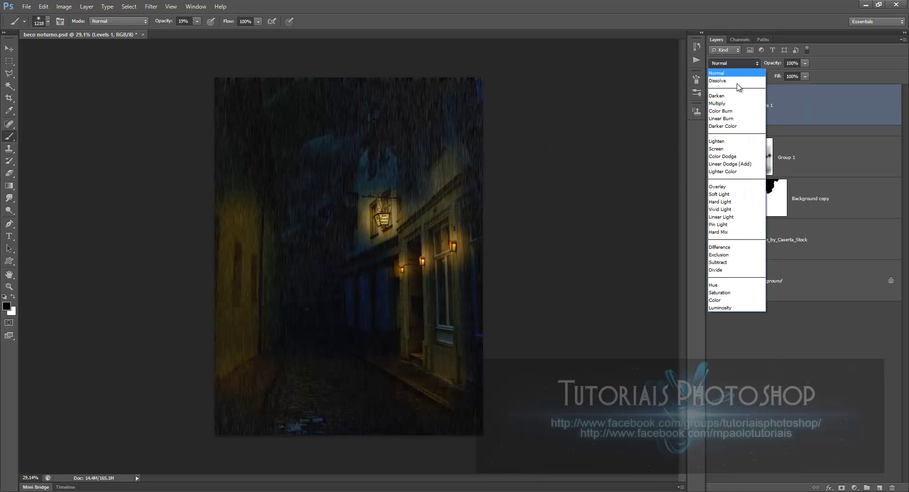
click(737, 202)
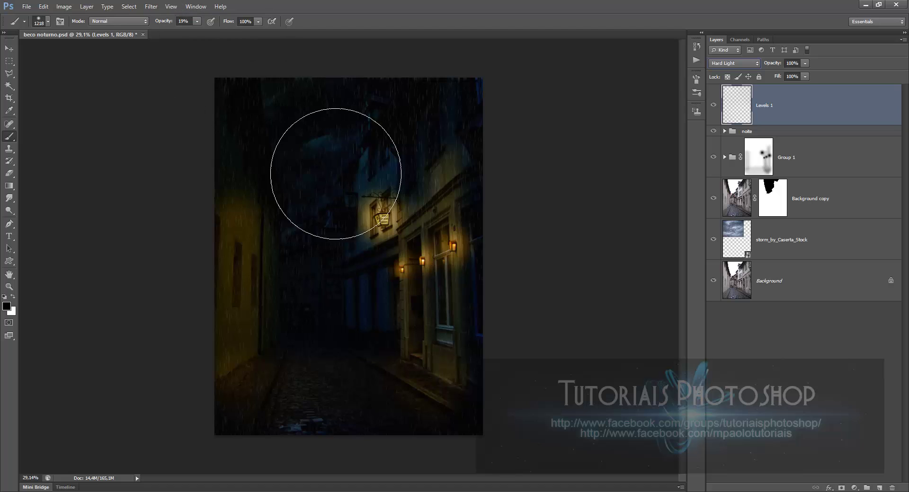
Add a new layer filled with black and render Fibers on it with variance 46 and strength 19.
click(879, 488)
key(alt+BackSpace)
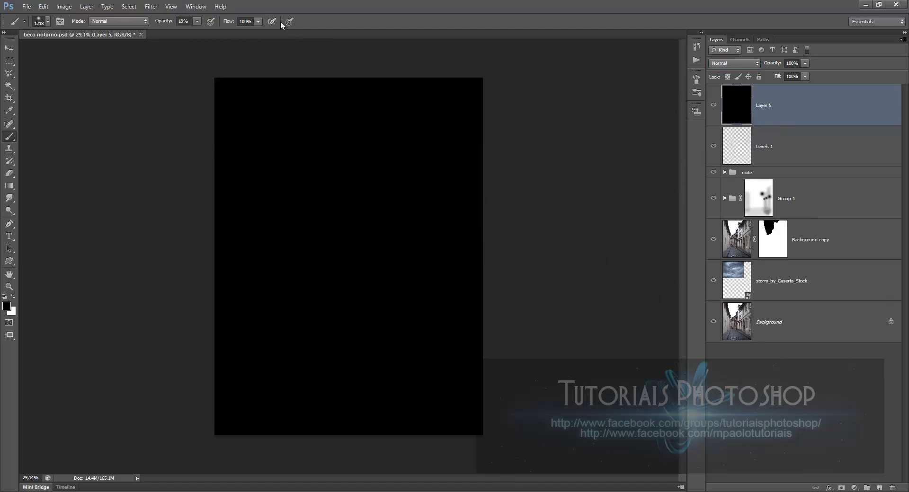
click(151, 7)
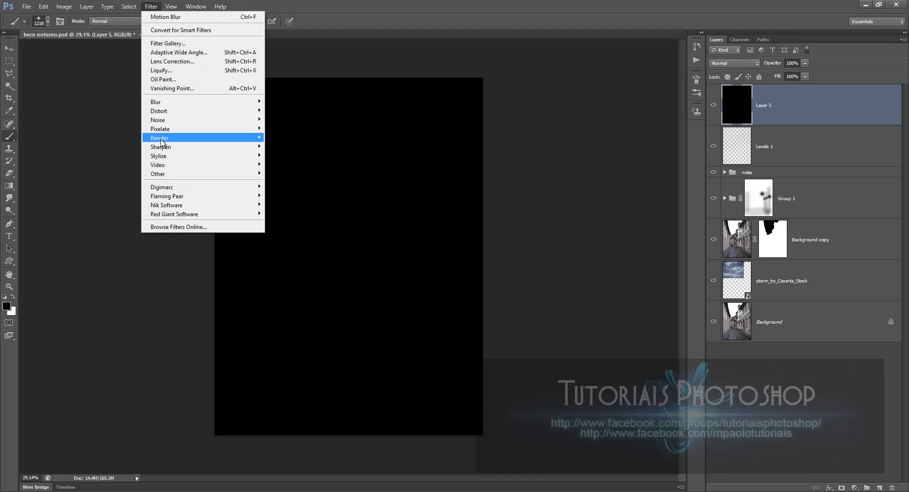
mouse_move(161, 137)
click(116, 157)
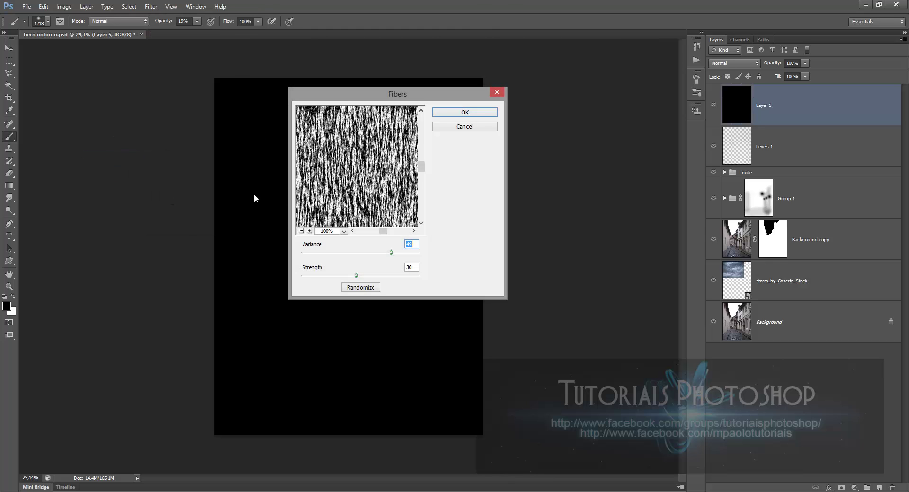
click(372, 275)
click(334, 275)
click(378, 252)
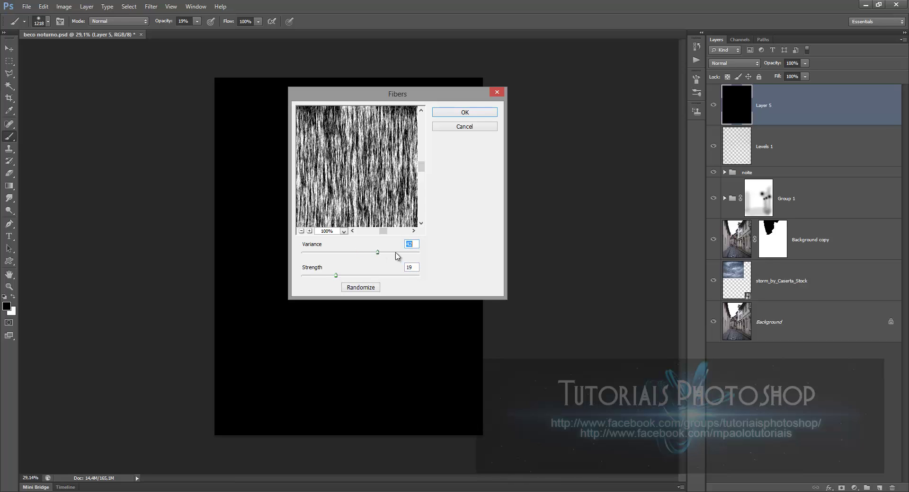
drag(398, 254, 385, 255)
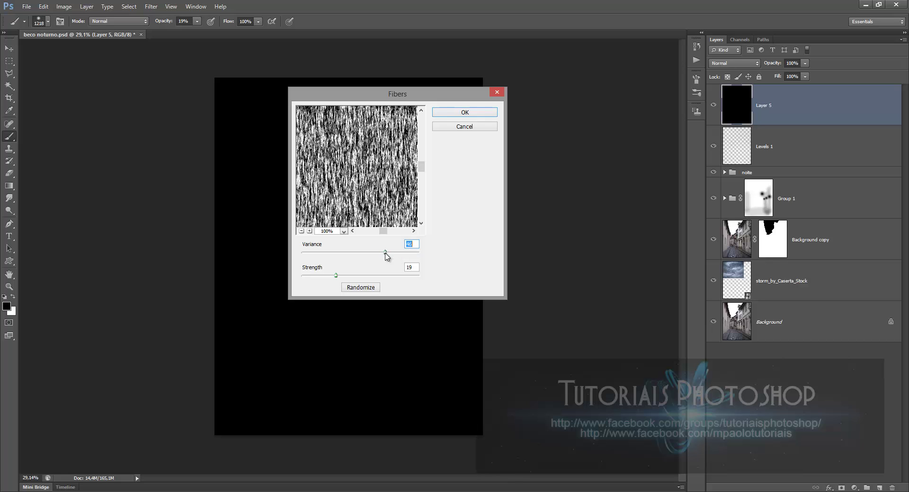
click(443, 115)
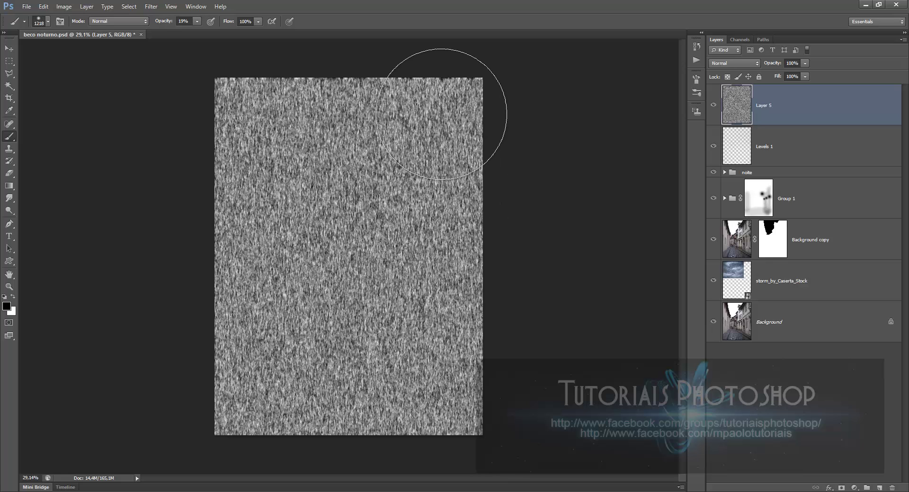
Blend the new fibers layer using Hard Light mode at 17% opacity.
click(734, 62)
click(738, 214)
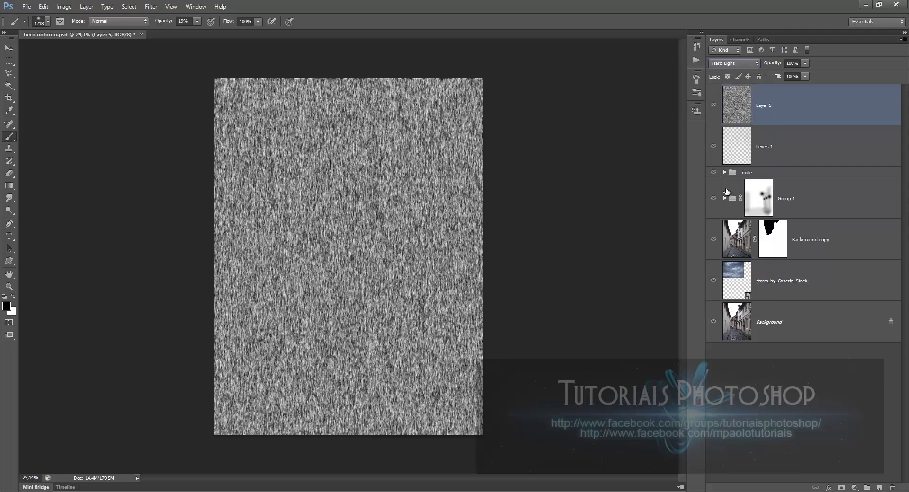
click(805, 63)
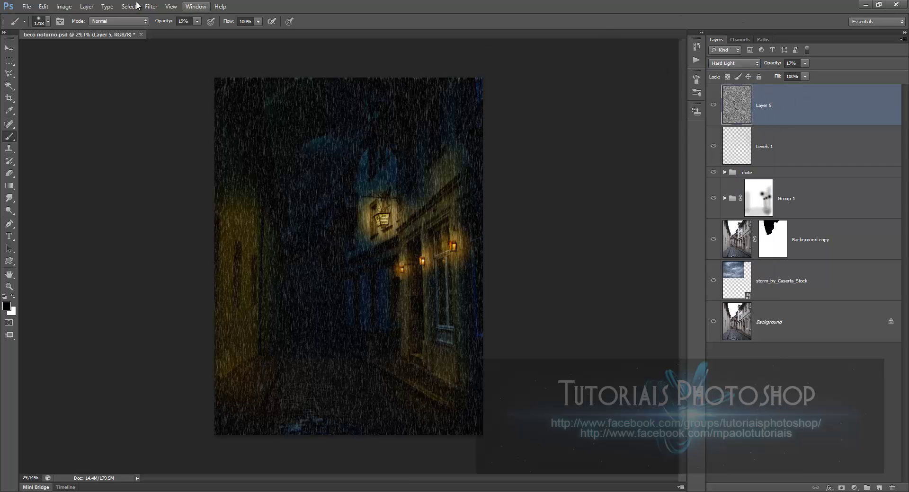
click(151, 6)
mouse_move(153, 176)
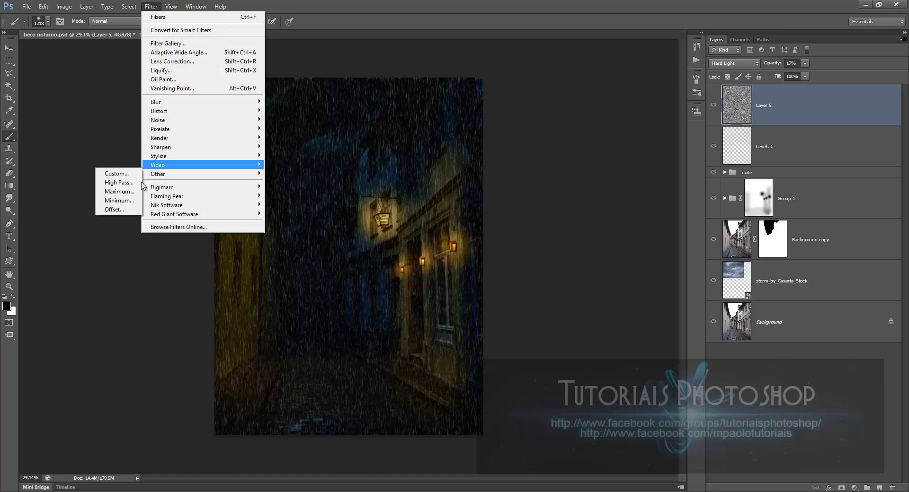
click(127, 193)
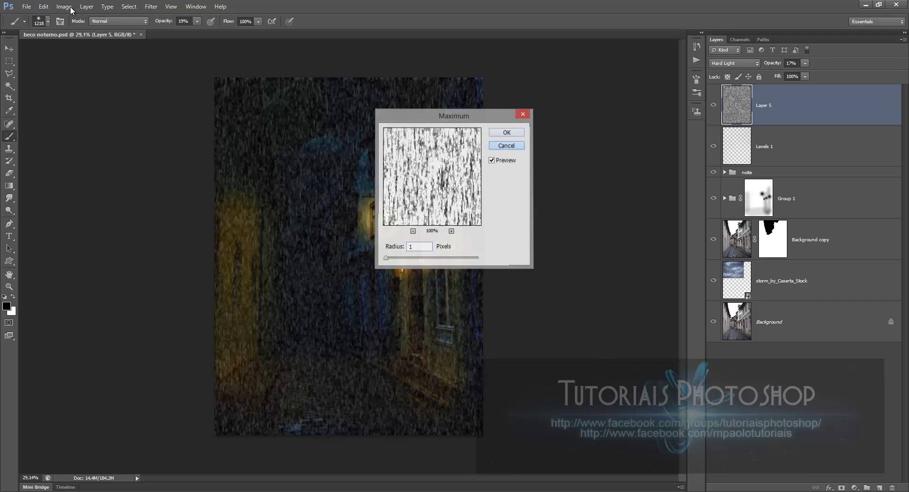
click(506, 145)
Thin out the fibers on Layer 5 with a Minimum filter, using a radius of a few pixels.
click(151, 6)
mouse_move(157, 174)
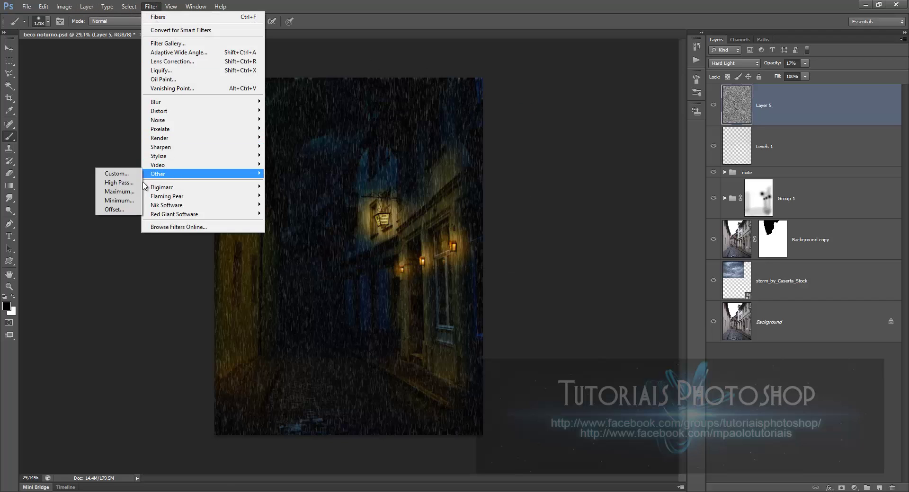
click(119, 201)
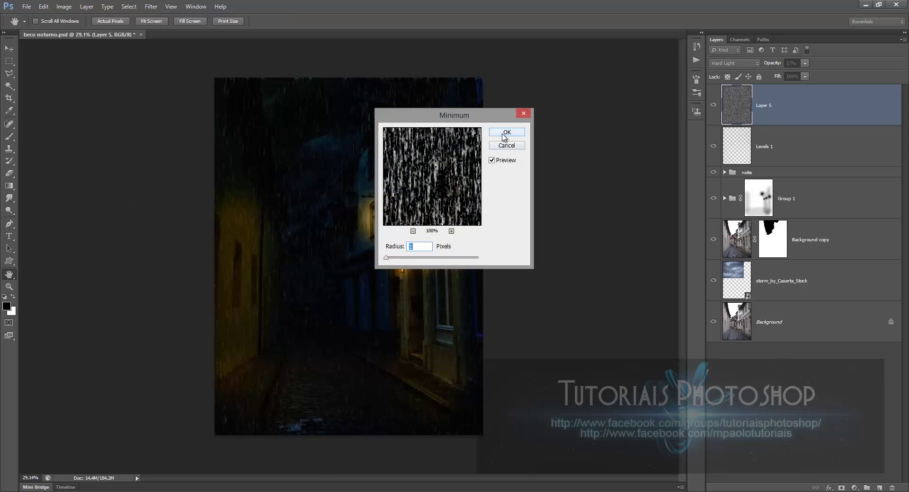
drag(391, 261, 389, 262)
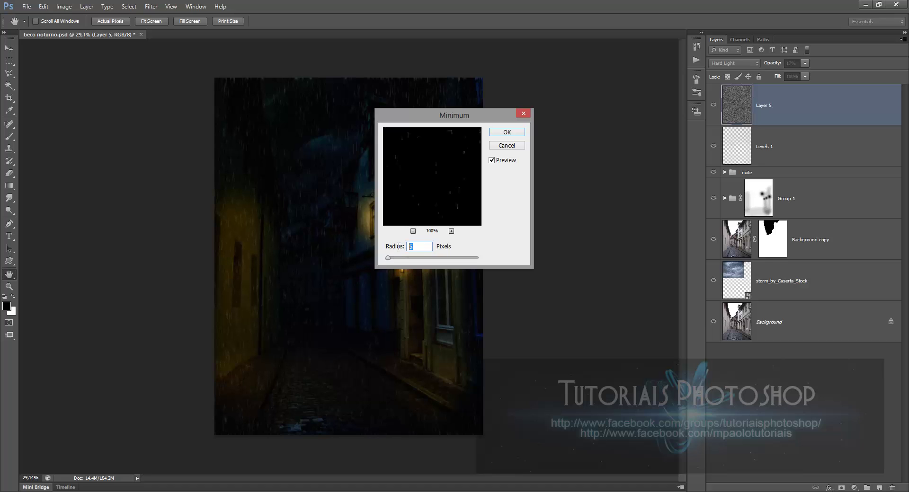
key(Return)
key(b)
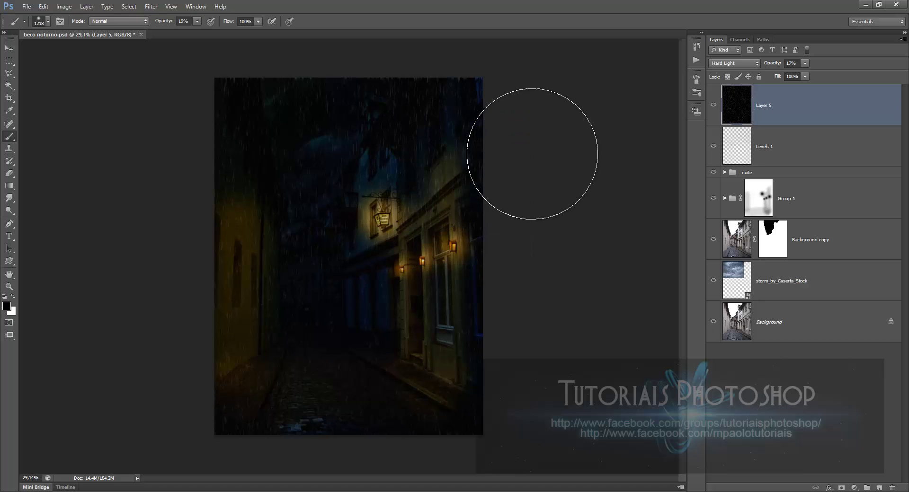
Compare the image with and without Layer 5, and enlarge that layer around its centre well beyond the canvas edges.
scroll(353, 272, up, 2)
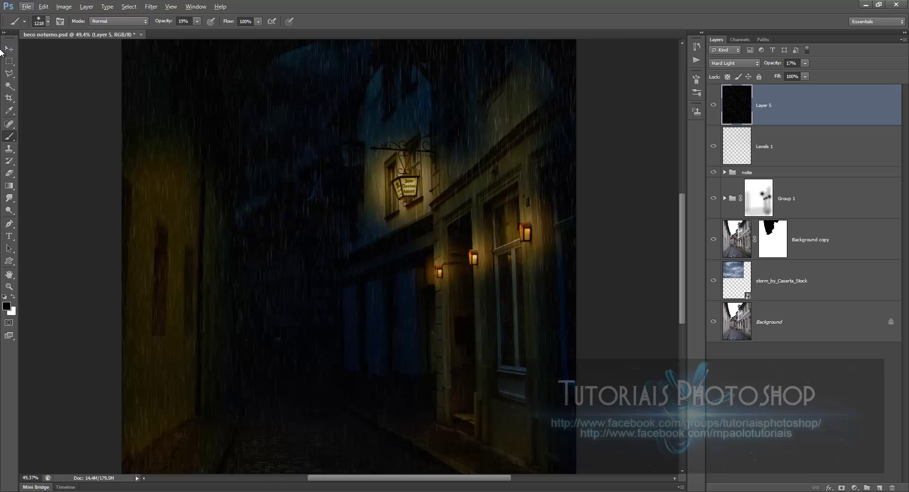
key(v)
click(711, 107)
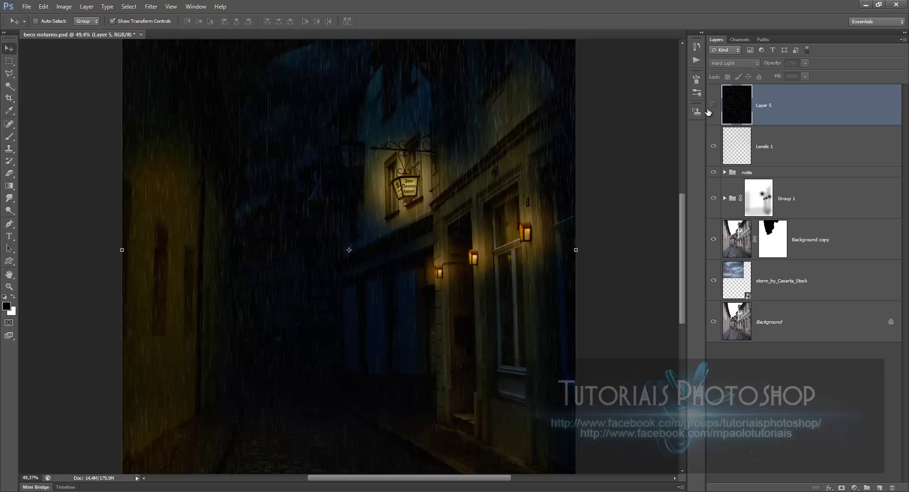
click(710, 107)
scroll(535, 183, down, 2)
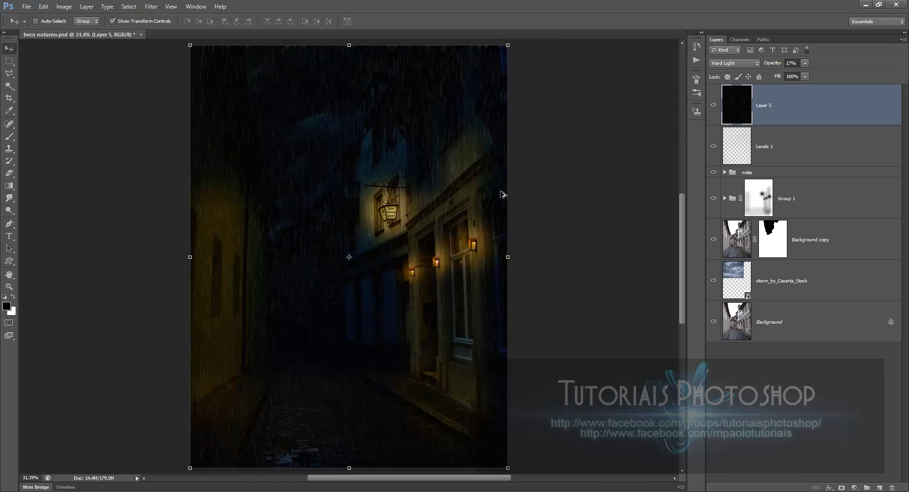
drag(494, 63, 560, 1)
double_click(395, 186)
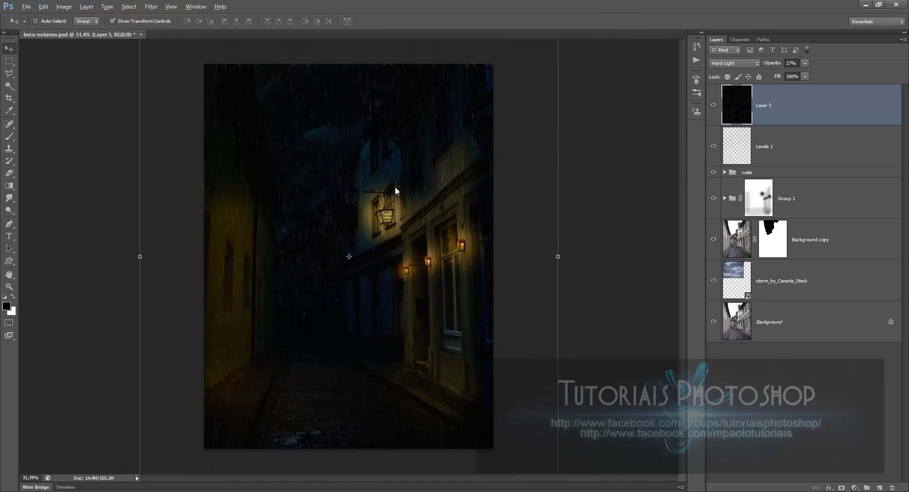
scroll(395, 187, down, 2)
key(ctrl+j)
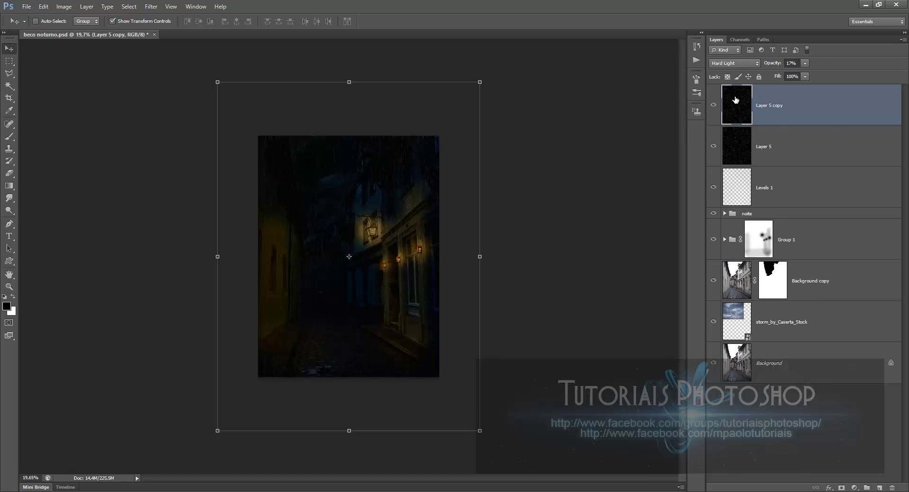
key(ctrl+z)
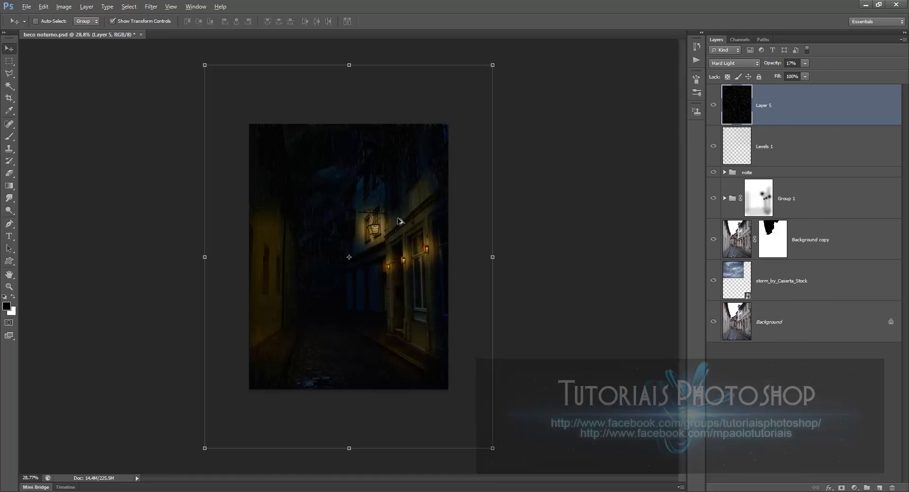
scroll(403, 218, up, 2)
click(152, 10)
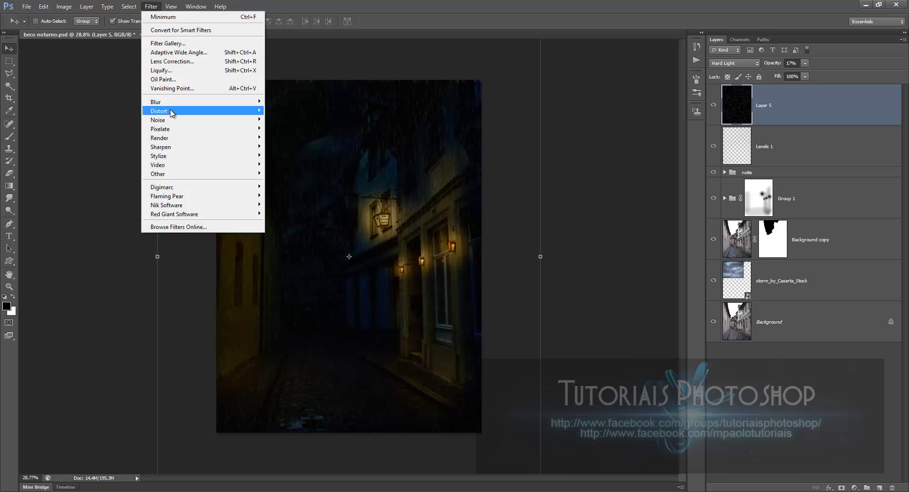
mouse_move(172, 103)
click(108, 178)
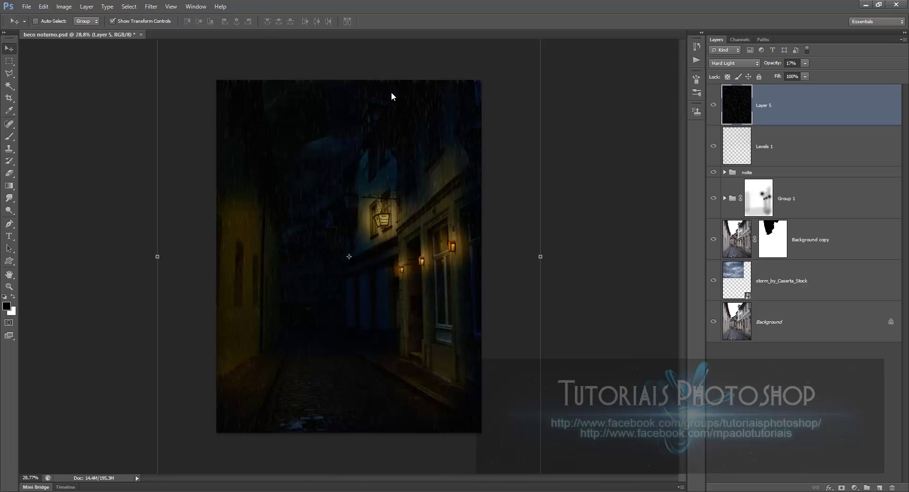
Apply a Motion Blur to Layer 5 at a 90° angle with a distance of about 80 pixels, and set its opacity to 17%.
click(151, 6)
mouse_move(173, 102)
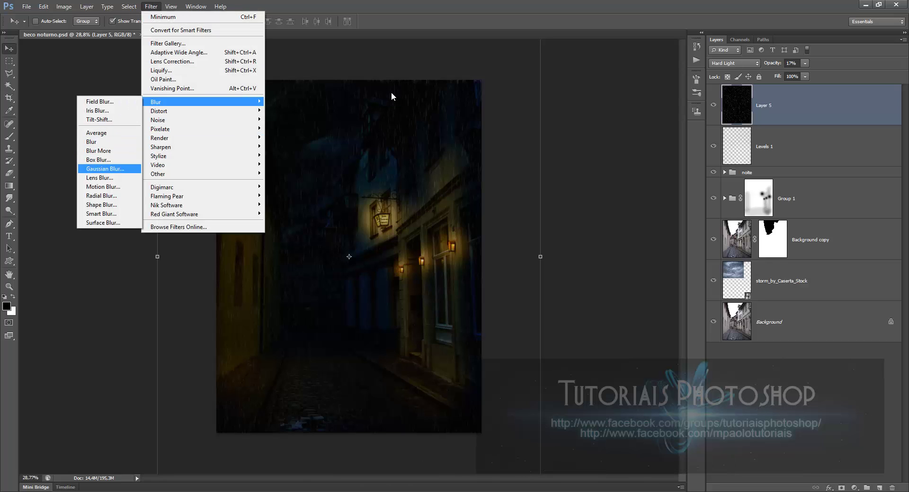
click(110, 186)
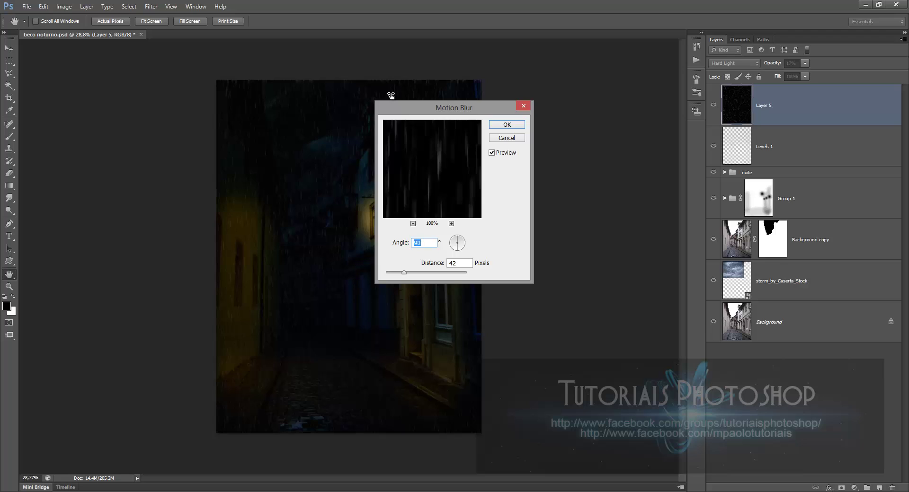
key(Tab)
text(11580)
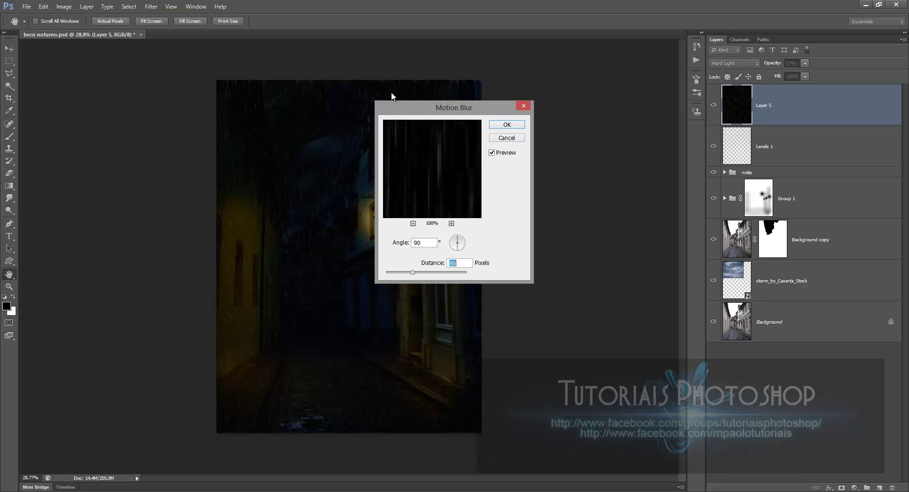
key(Return)
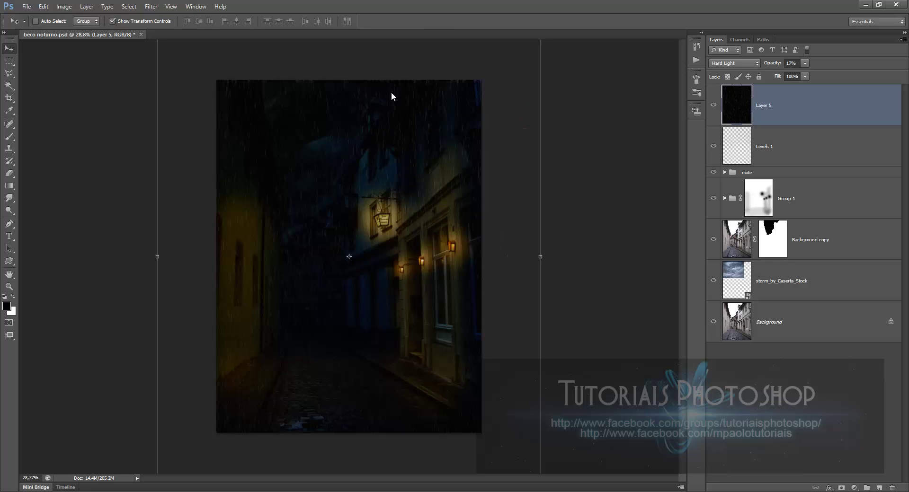
click(805, 64)
drag(817, 74, 804, 74)
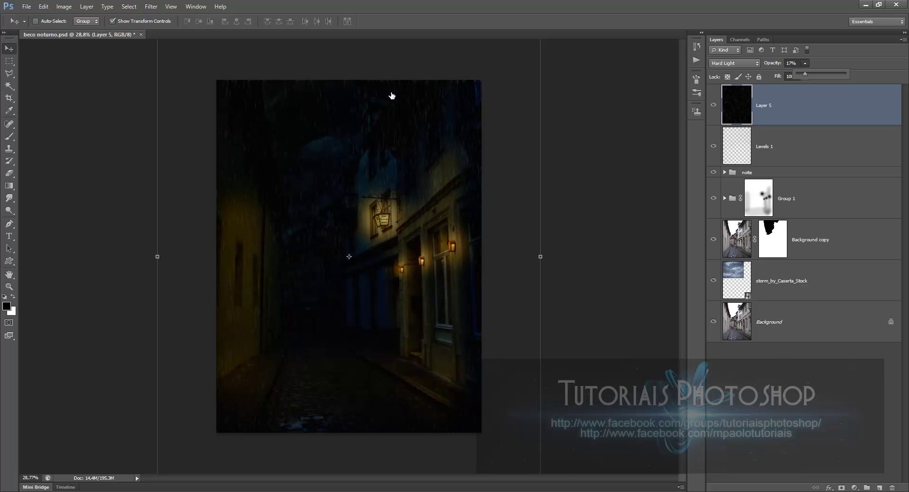
Group Layer 5 with the merged Levels 1 rain layer and name the group "chuva".
shift+click(781, 146)
key(ctrl+g)
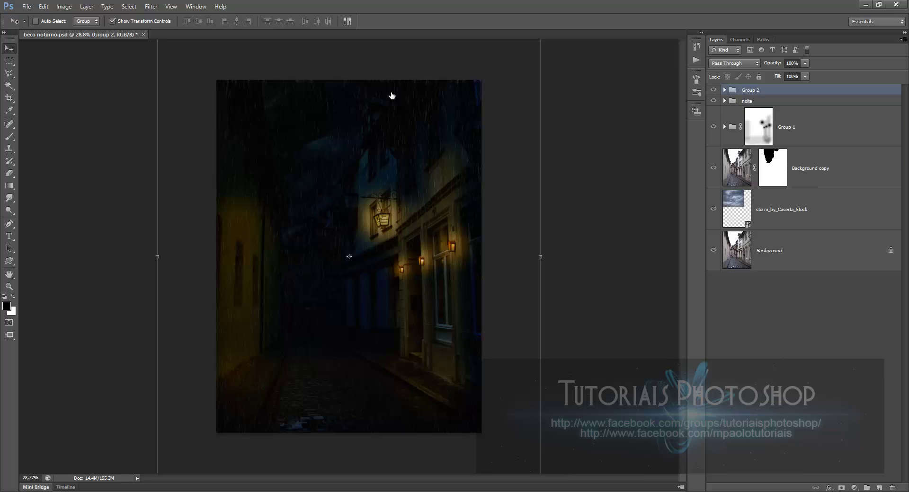
double_click(750, 90)
text(chuva)
key(Return)
Inspect the rain up close and hide the chuva group to compare the alley without it.
scroll(391, 93, up, 8)
scroll(391, 93, down, 7)
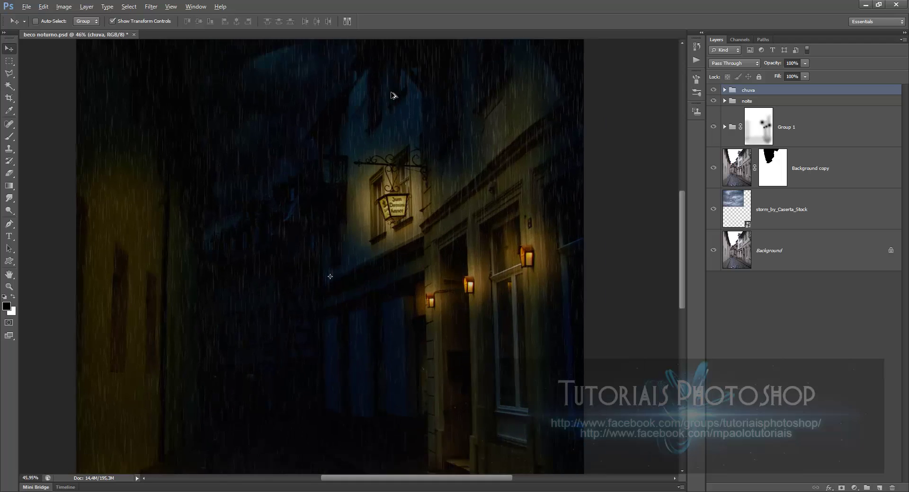
key(alt)
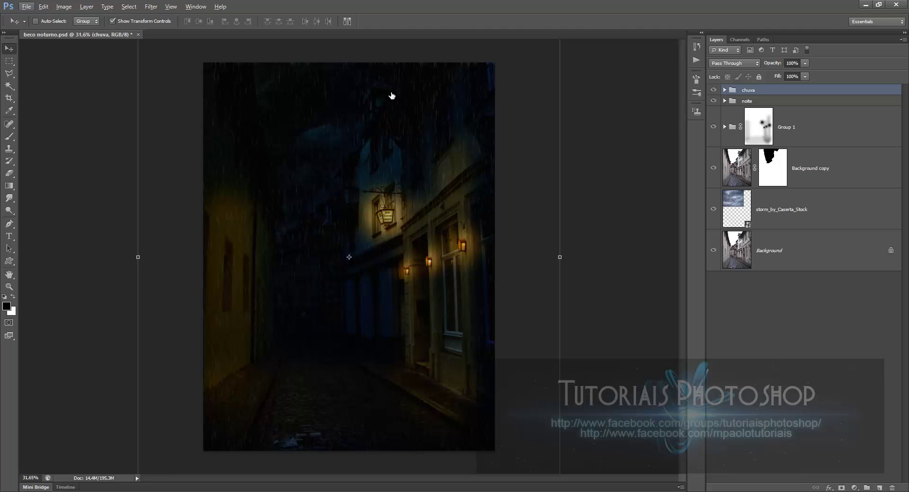
key(ctrl+comma)
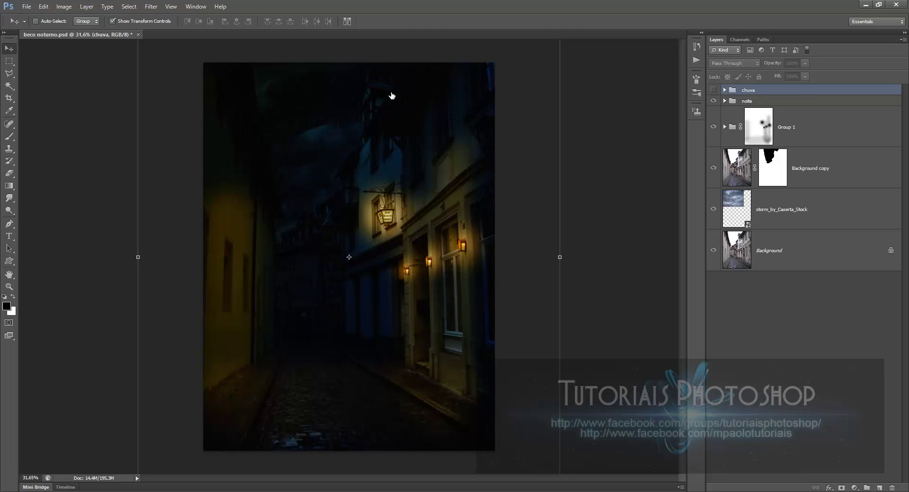
Stamp the visible image into a new layer above the noite group, flipped vertically and shifted down over the lower alley.
key(alt+bracketleft)
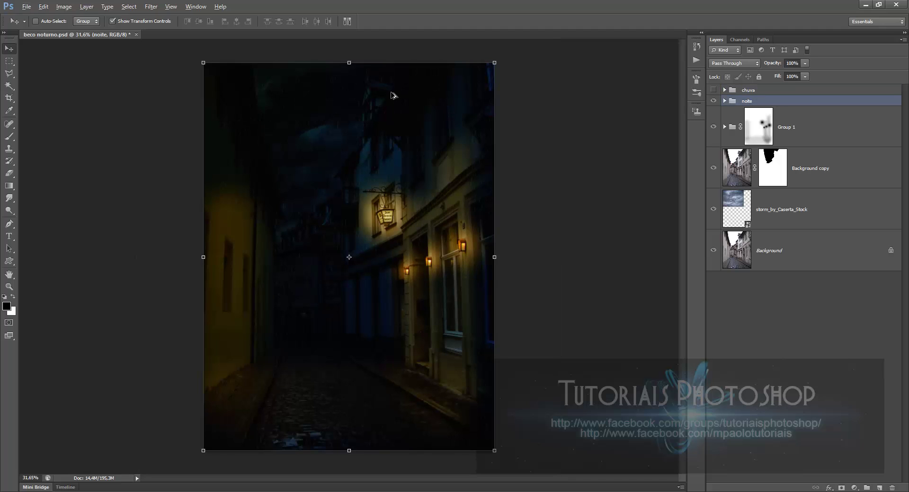
key(ctrl+shift+alt+e)
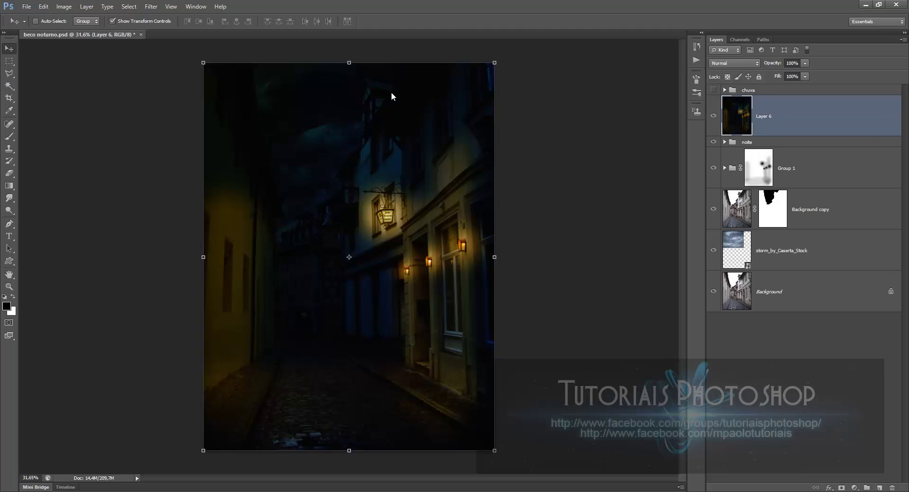
key(ctrl+t)
right_click(362, 148)
key(Up)
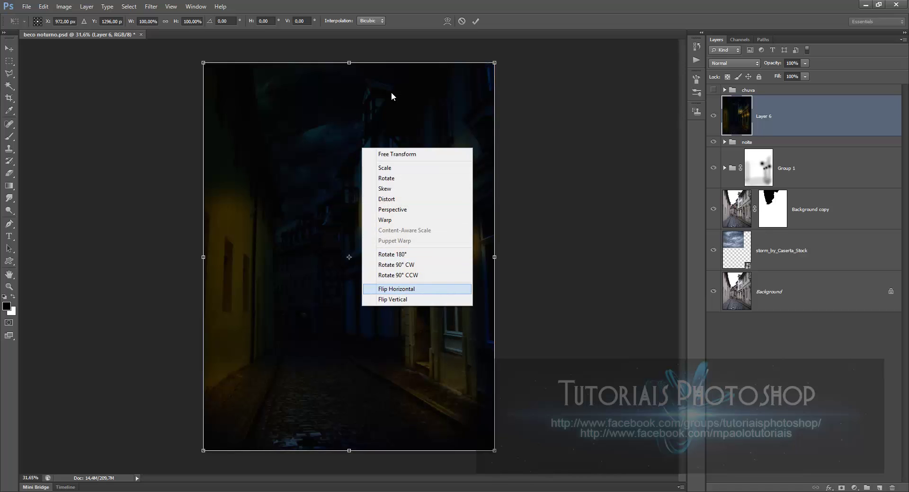
key(Down)
key(Return)
drag(405, 172, 405, 309)
key(Return)
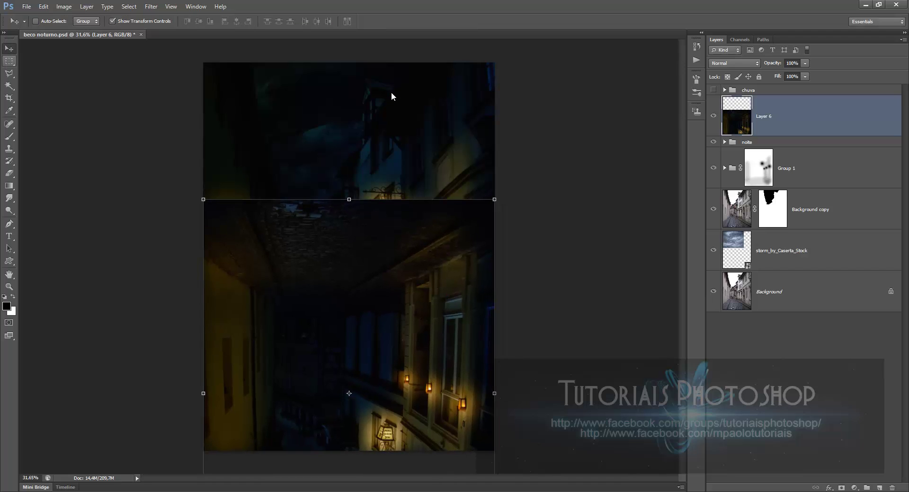
Add a layer mask to Layer 6, brush on it, and raise the brush opacity from there to 100%.
click(841, 488)
key(b)
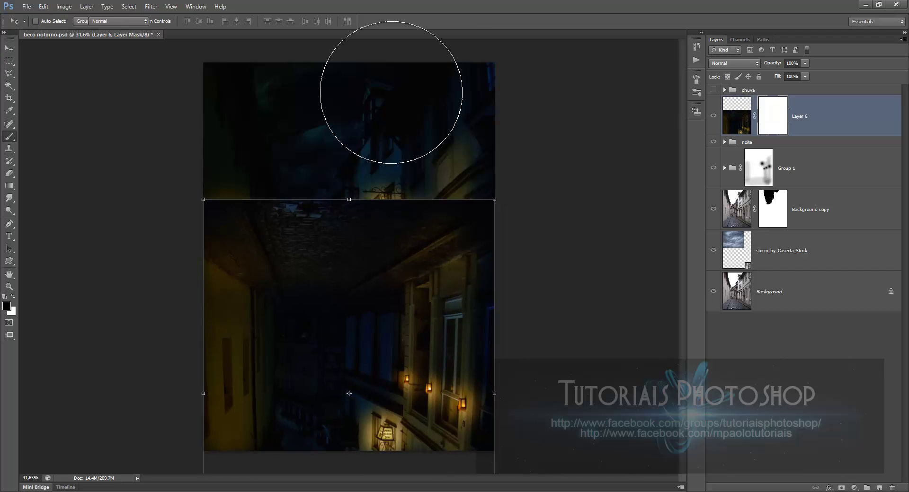
drag(392, 93, 407, 228)
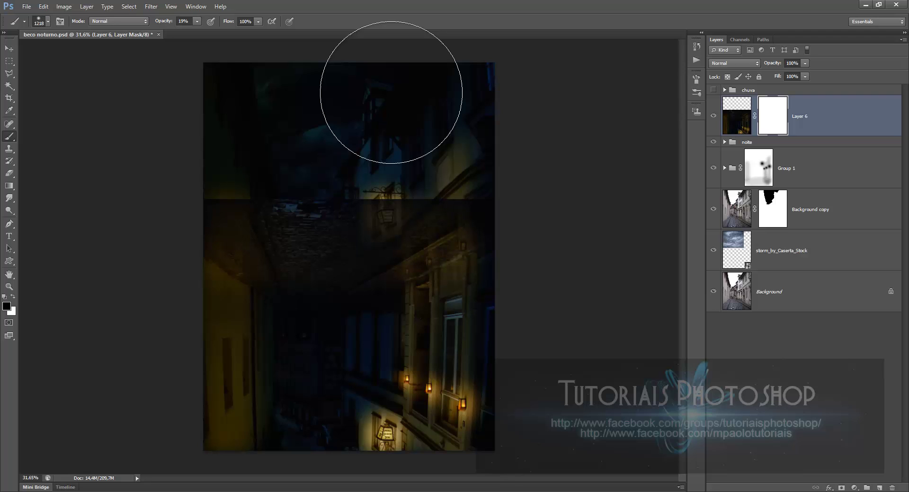
click(197, 21)
drag(196, 31, 236, 31)
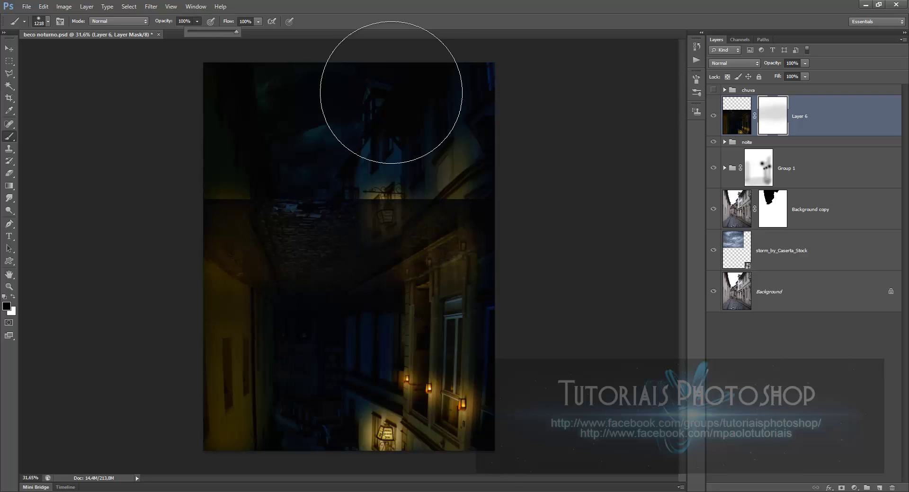
Undo the broad mask strokes and hide the upper edge of the Layer 6 reflection with a brush of about 391 px.
mouse_move(440, 227)
mouse_down()
mouse_move(237, 229)
mouse_move(449, 244)
mouse_up()
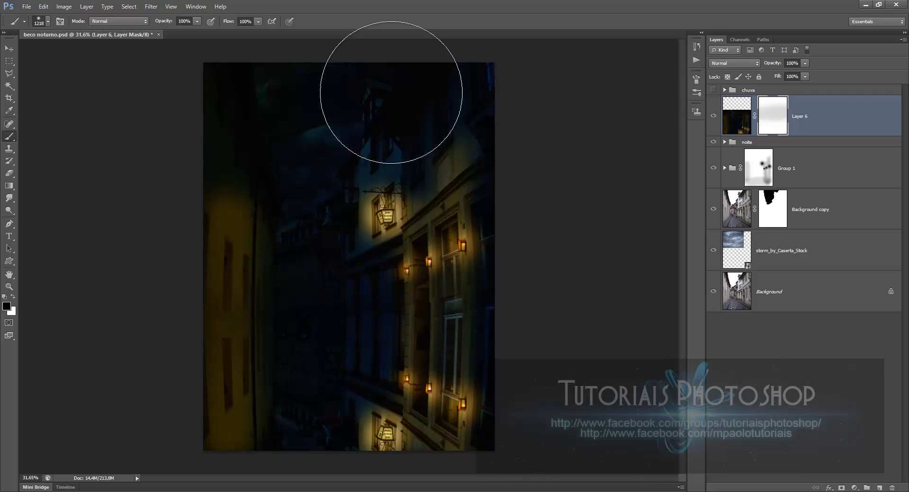
key(ctrl+alt+z)
drag(381, 209, 320, 209)
key(ctrl+alt+z)
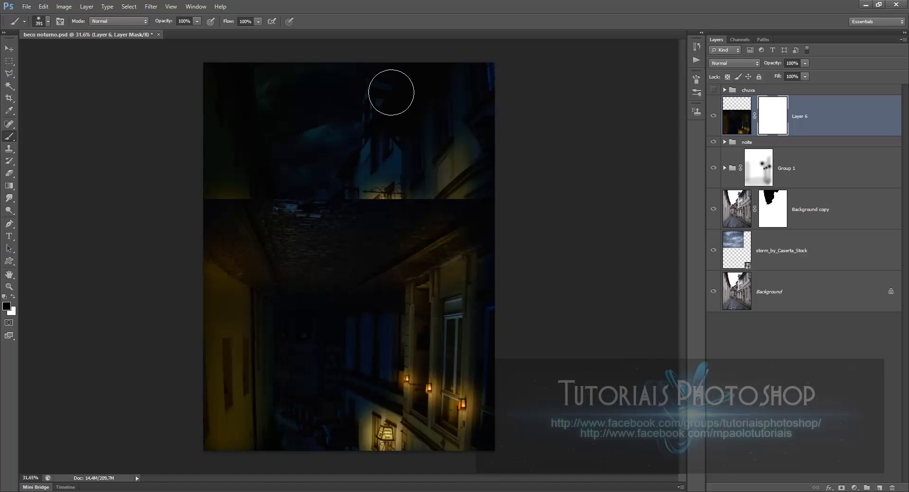
mouse_move(452, 206)
mouse_down()
mouse_move(374, 237)
mouse_move(425, 255)
mouse_move(462, 239)
mouse_move(225, 220)
mouse_move(241, 258)
mouse_move(386, 213)
mouse_move(427, 356)
mouse_move(427, 317)
mouse_up()
Warp the lowered Layer 6 reflection, pulling its middle upward to follow the perspective of the street.
key(v)
key(ctrl+t)
right_click(418, 327)
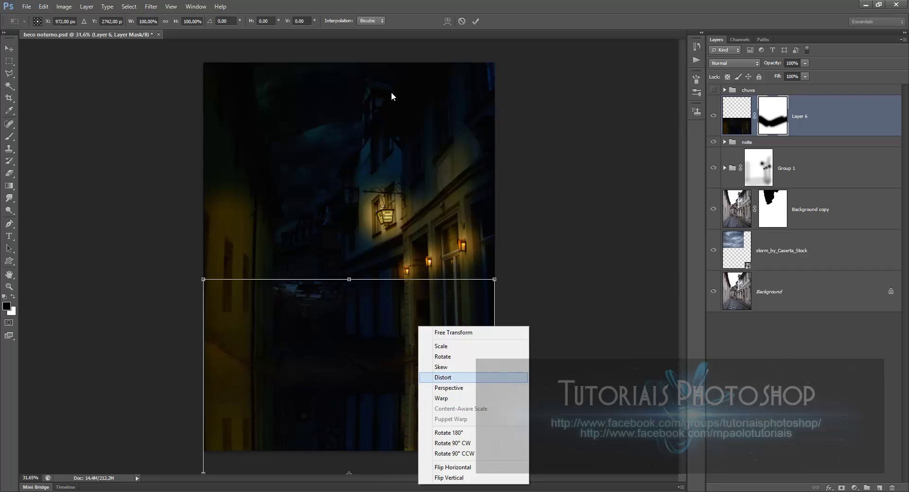
click(441, 399)
drag(287, 397, 298, 313)
drag(404, 395, 402, 378)
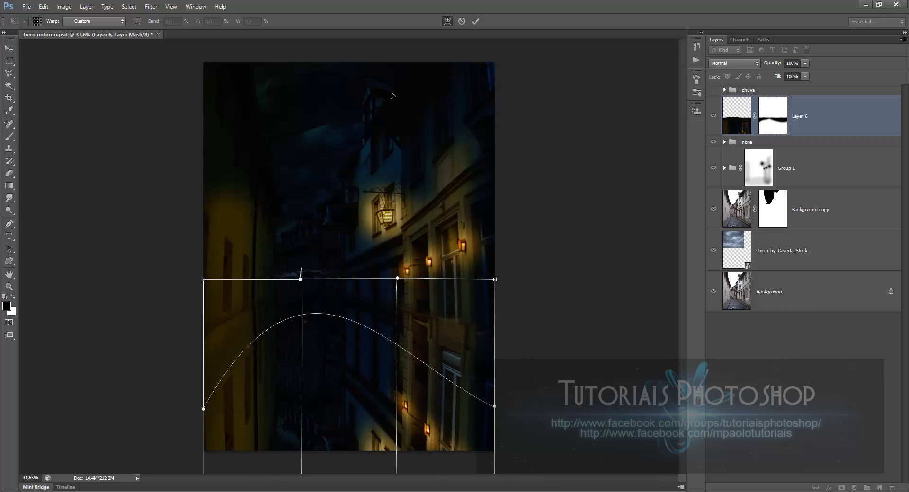
key(Return)
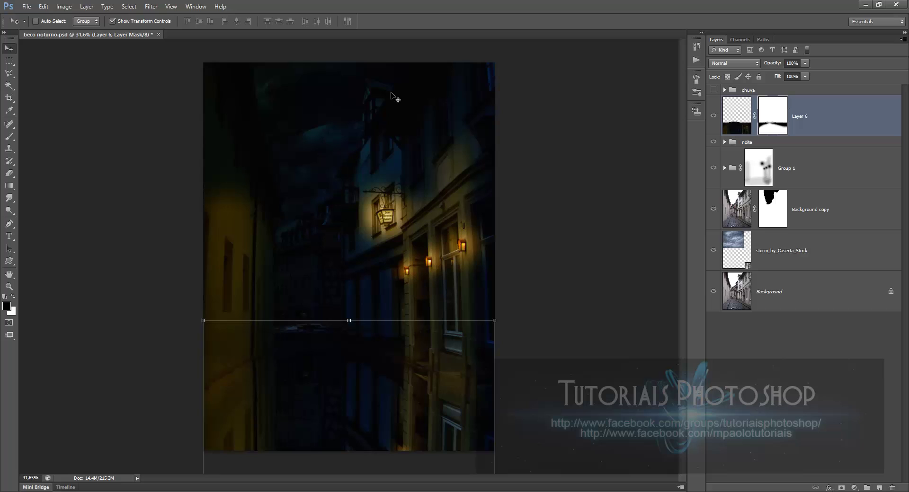
Lower Layer 6's opacity to 19% and compare the street with and without the reflection.
click(805, 63)
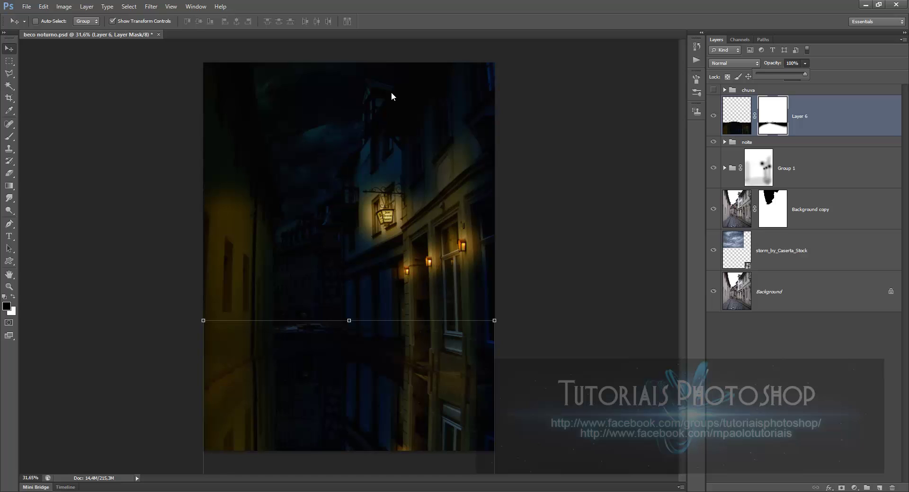
drag(805, 74, 766, 74)
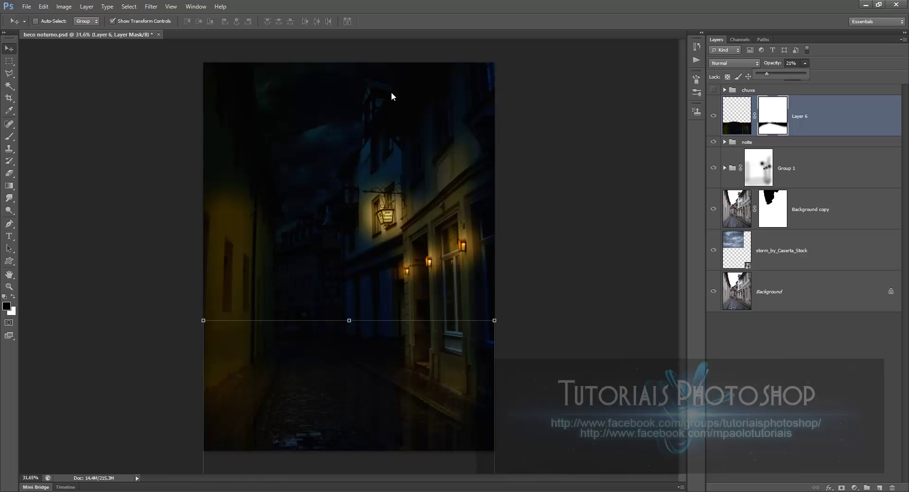
click(736, 116)
scroll(391, 92, up, 5)
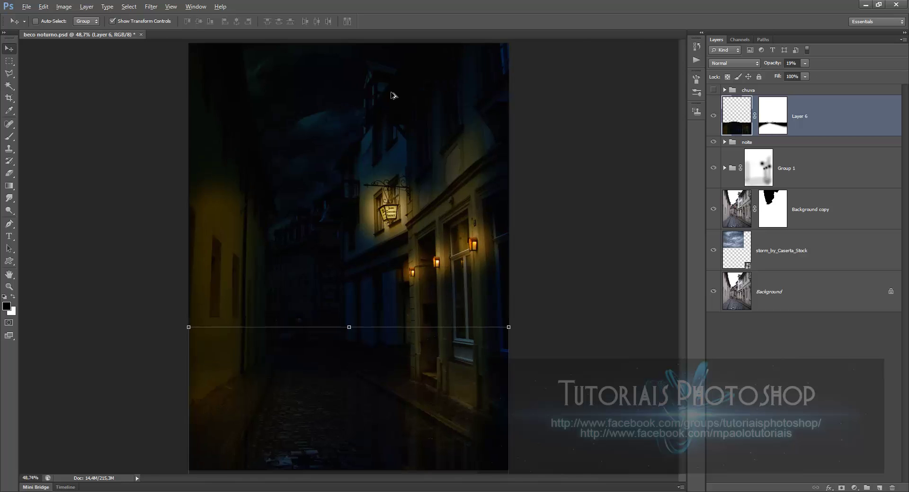
drag(418, 236, 391, 93)
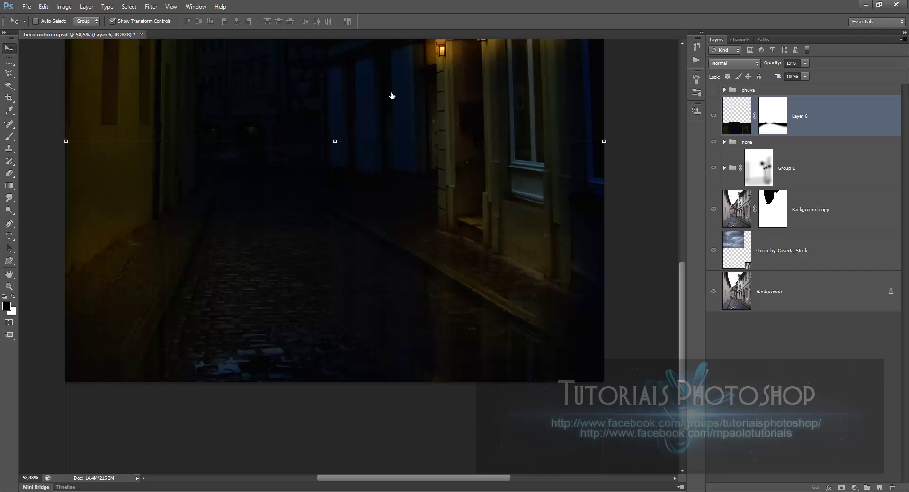
click(713, 116)
click(713, 115)
Paint black on Layer 6's mask to remove the reflection from the walls and sidewalks, using brushes up to 425 px.
click(772, 116)
key(b)
drag(544, 241, 518, 241)
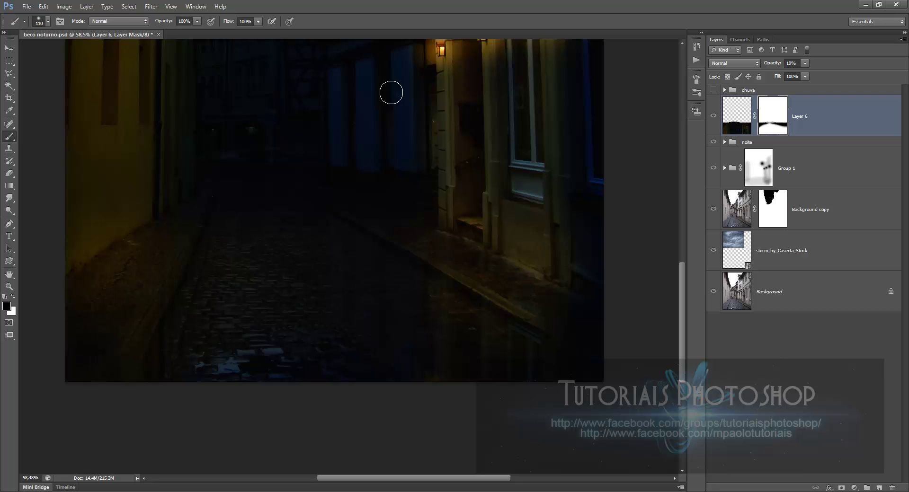
drag(565, 253, 573, 253)
drag(391, 93, 391, 92)
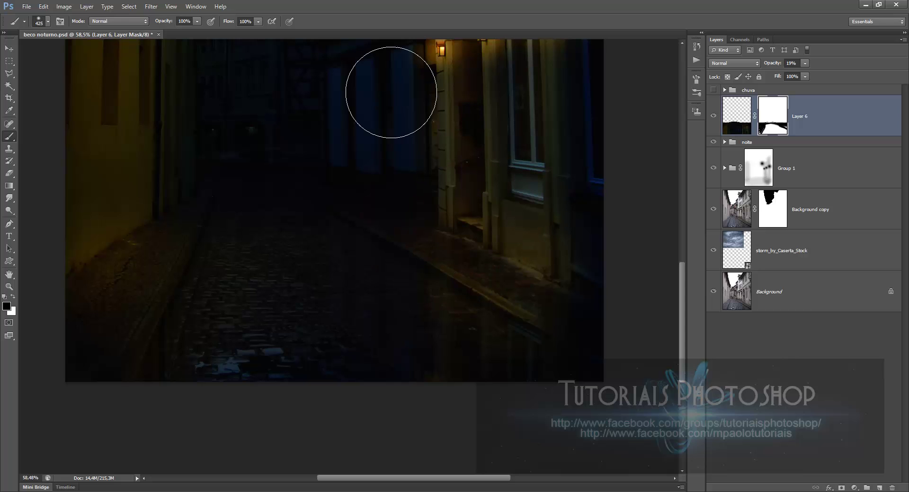
scroll(391, 92, down, 3)
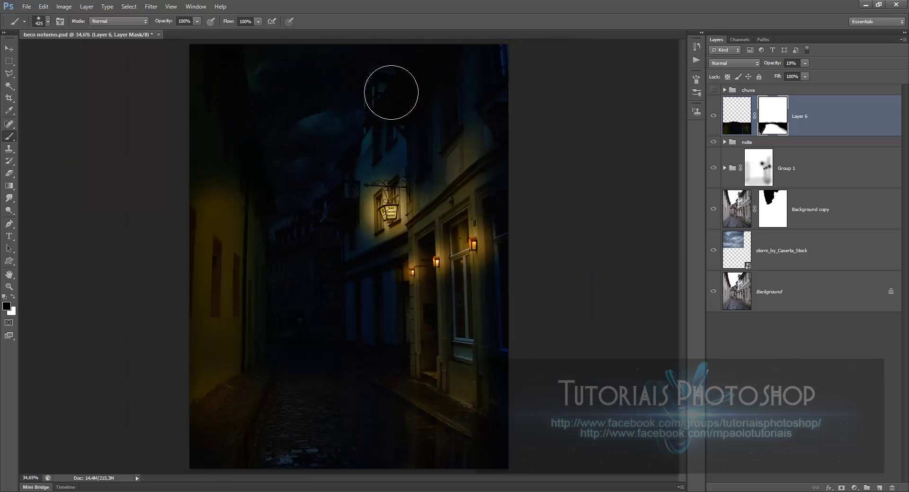
scroll(394, 89, up, 2)
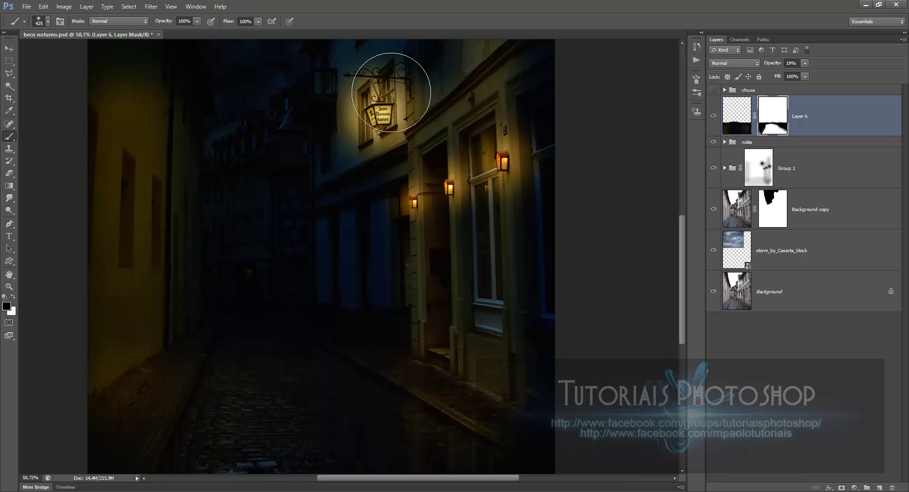
click(391, 92)
scroll(391, 92, down, 3)
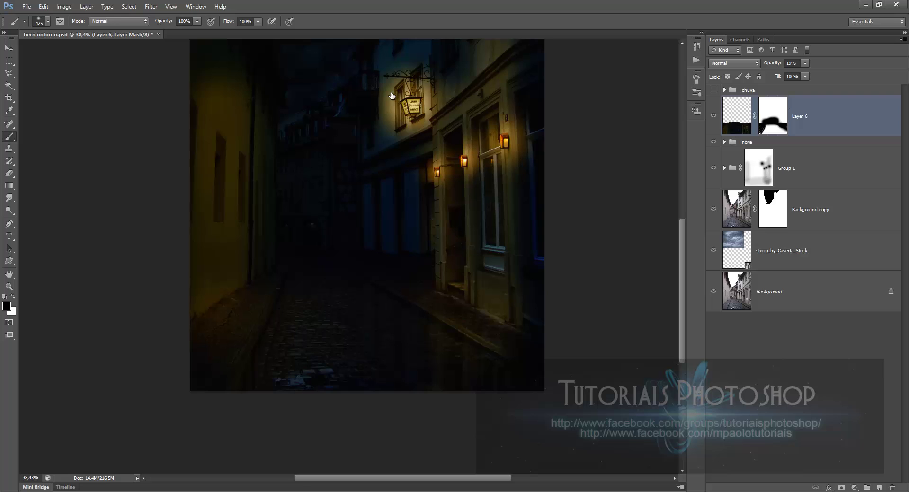
Show the chuva group again and add a layer mask to it.
click(713, 89)
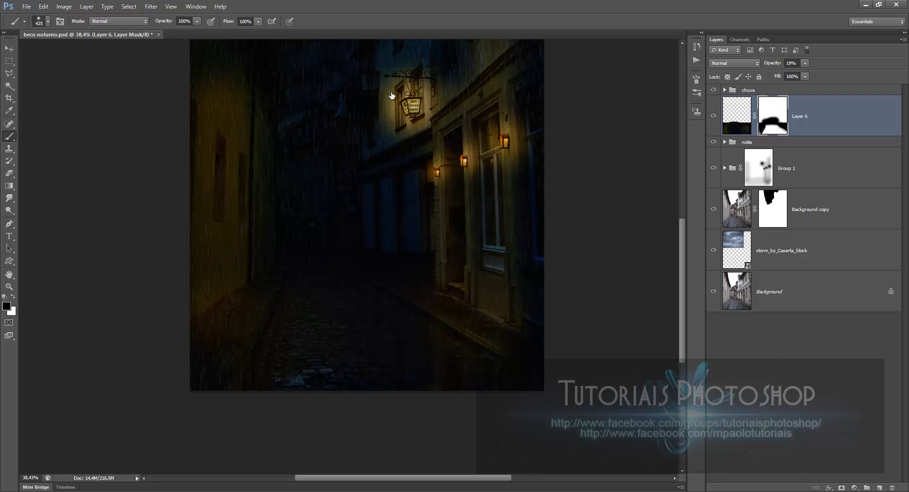
click(748, 89)
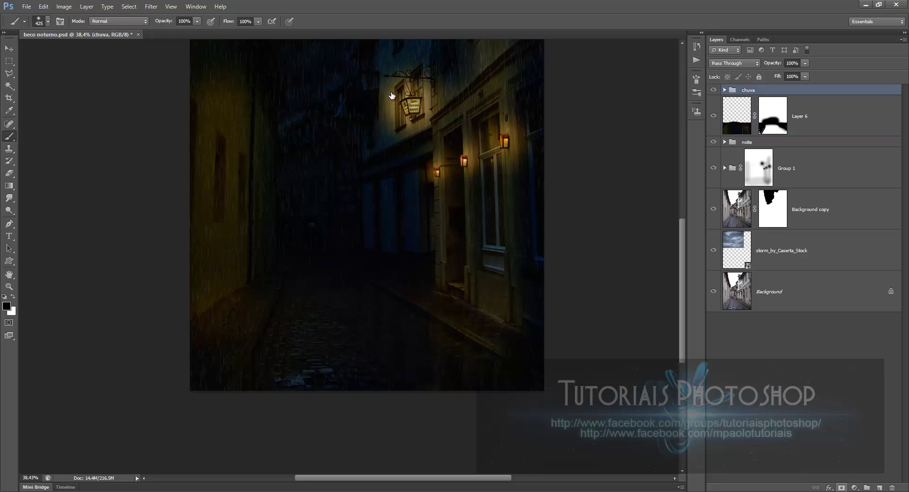
click(841, 488)
Fade patches of rain on the chuva mask over the street, walls and sky using a 997 px black brush at 28% opacity.
drag(355, 195, 383, 195)
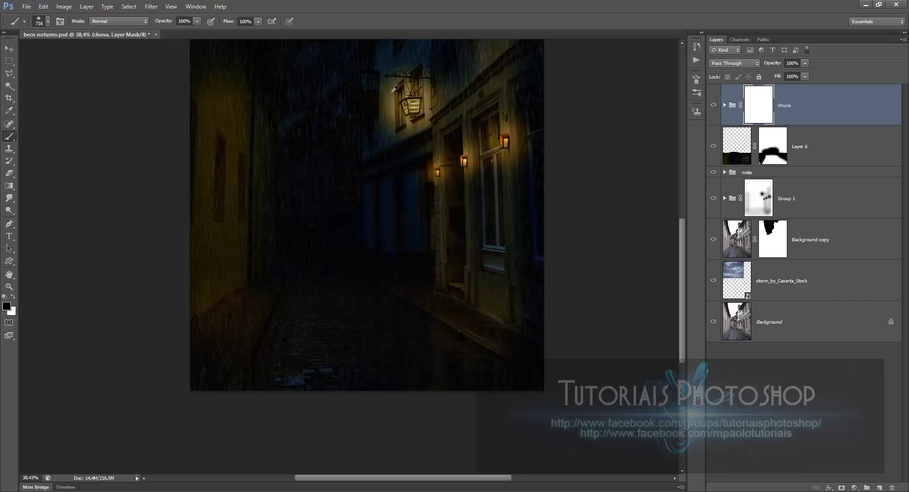
drag(421, 326, 448, 327)
click(197, 21)
drag(197, 32, 167, 32)
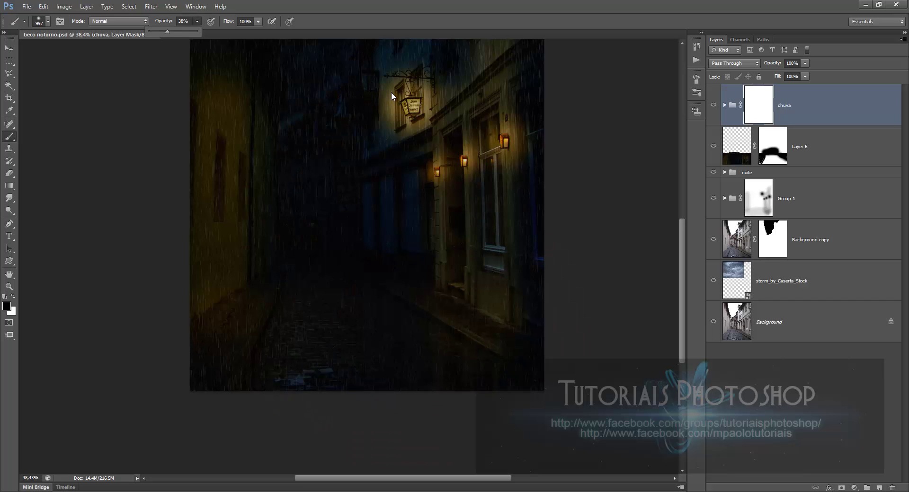
click(409, 330)
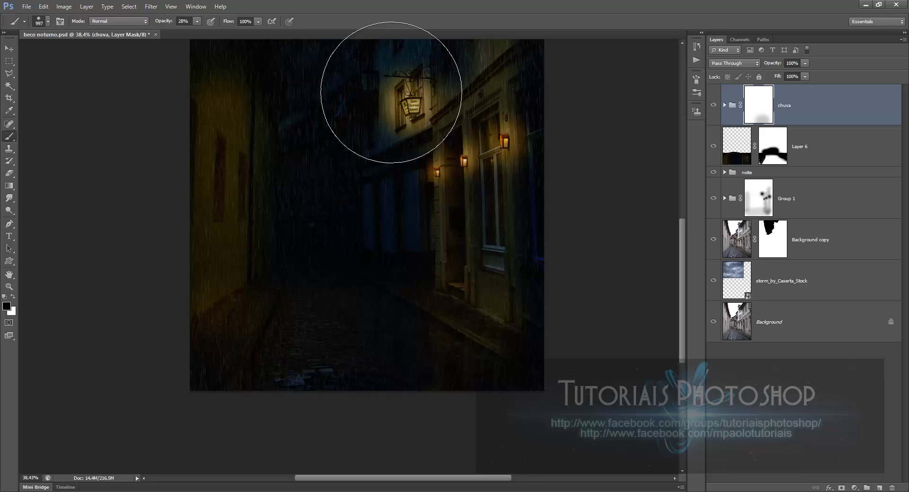
click(504, 332)
click(317, 304)
click(291, 225)
click(284, 135)
click(479, 90)
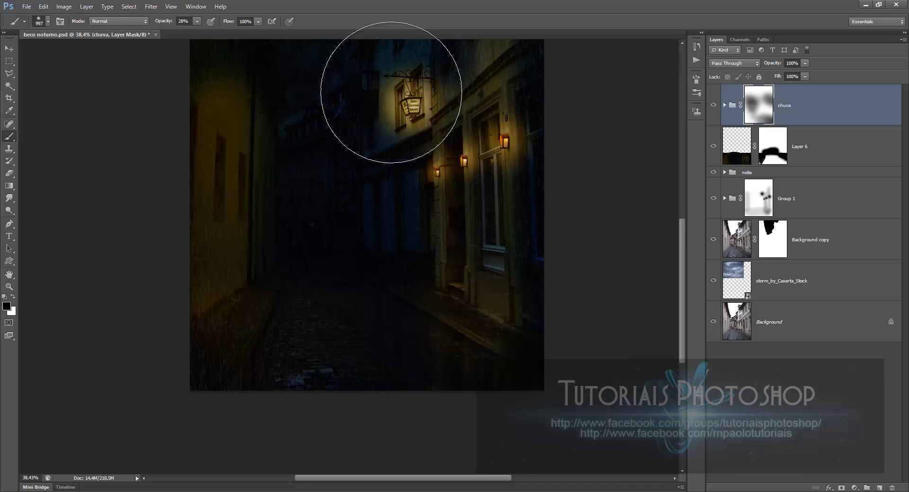
click(237, 351)
click(251, 348)
Create a new layer above the chuva group and set the brush opacity to 100%.
scroll(275, 362, up, 1)
scroll(395, 89, up, 1)
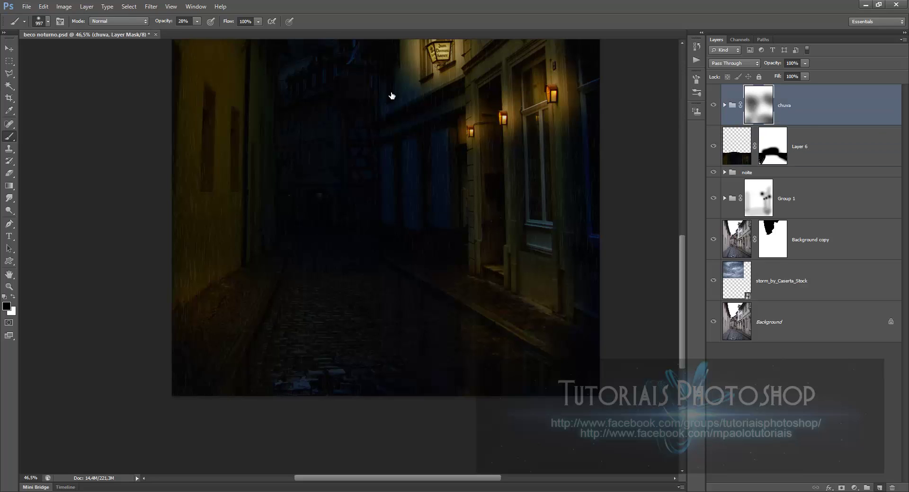
key(ctrl+shift+alt+n)
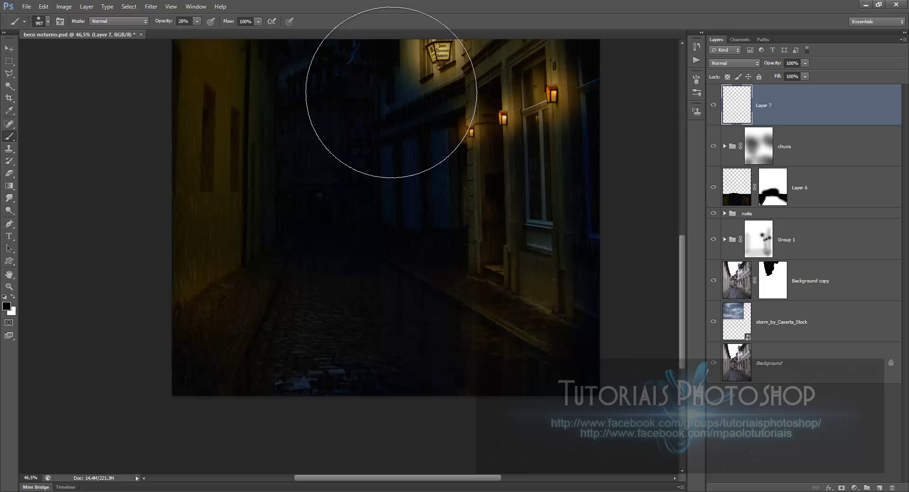
drag(413, 201, 309, 200)
click(196, 21)
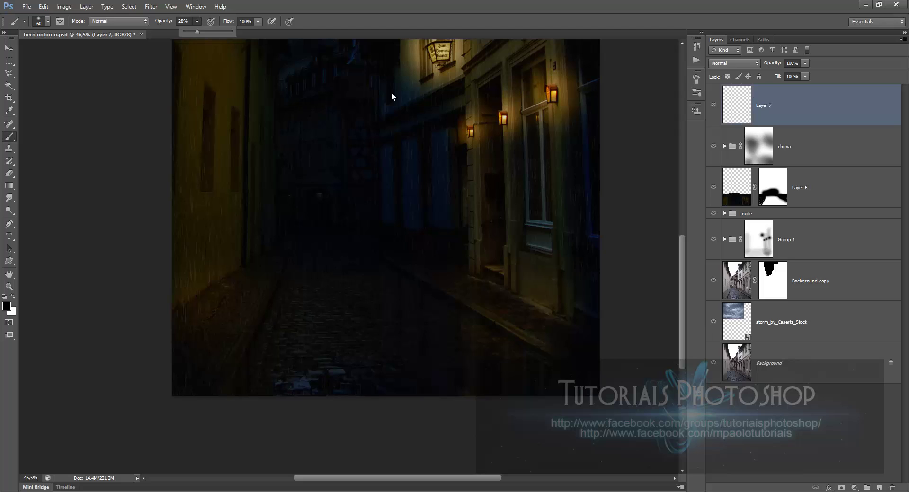
drag(194, 32, 232, 32)
Switch the brush colour to white, set its size to 2 px, and undo the test strokes on Layer 7.
drag(338, 196, 334, 331)
key(x)
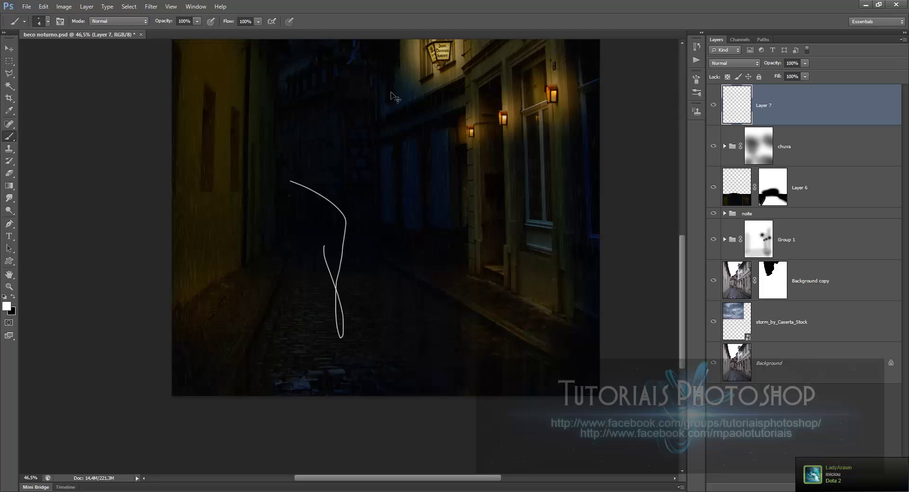
key(ctrl+z)
right_click(390, 92)
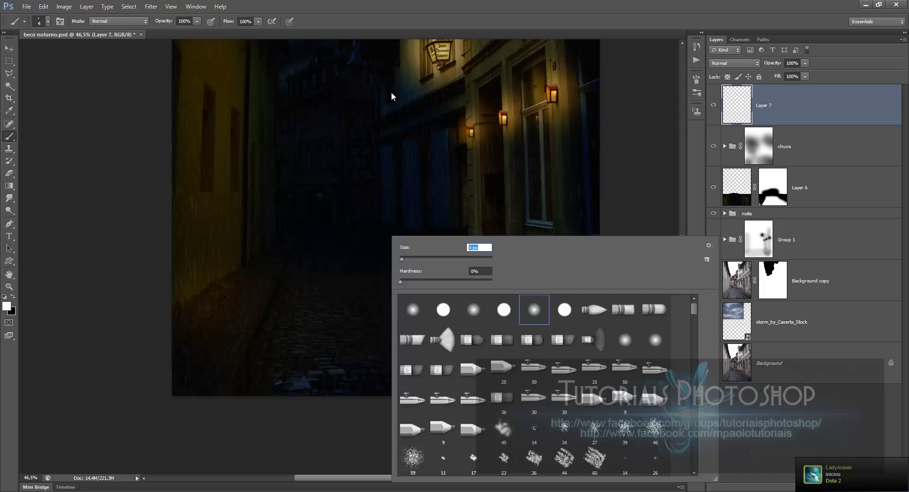
text(2)
key(Return)
mouse_move(456, 244)
mouse_down()
mouse_move(346, 277)
mouse_move(389, 240)
mouse_up()
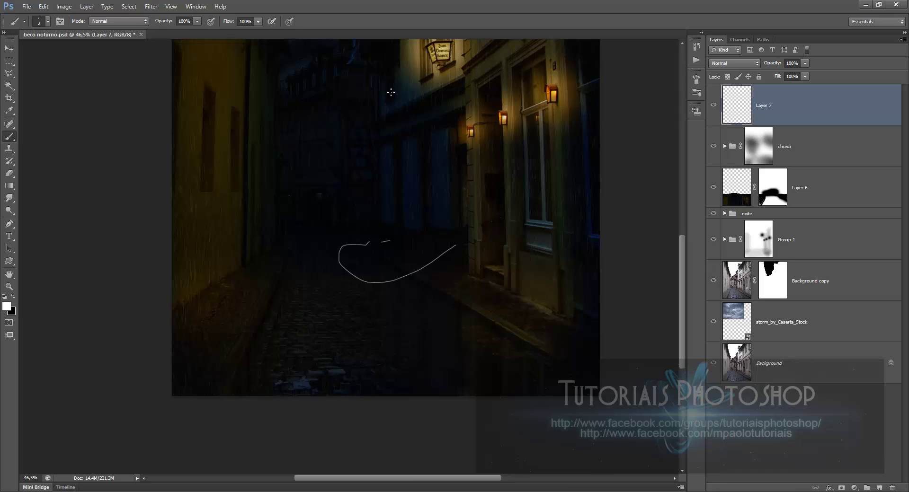
key(ctrl+z)
Increase the brush tip's spacing and enable Shape Dynamics with a Size Jitter of 100%.
key(F5)
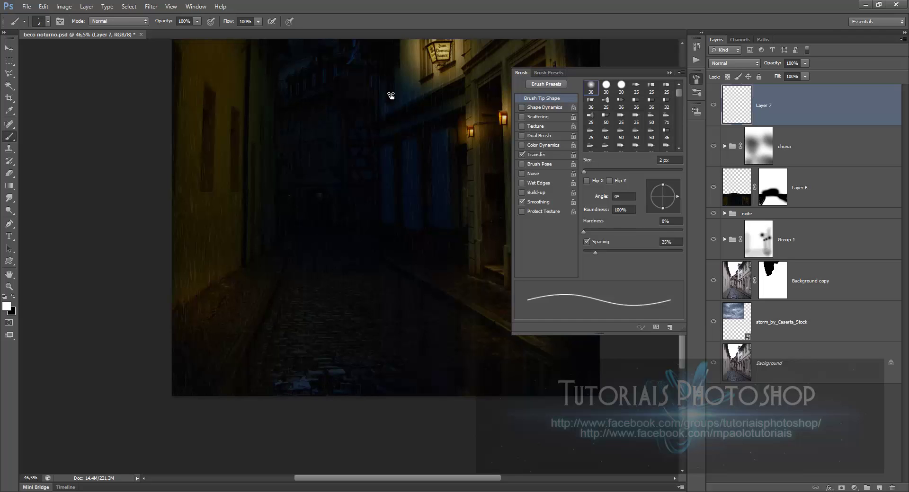
drag(611, 253, 615, 253)
click(544, 107)
drag(583, 94, 683, 95)
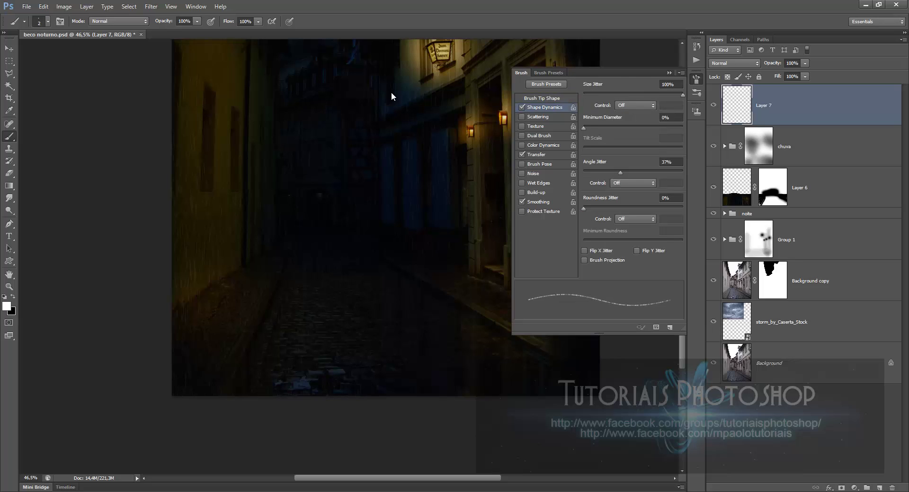
Enable brush Scattering at 1000% on both axes with a Count of 1, and set the Shape Dynamics Roundness Jitter to 22%.
click(537, 116)
mouse_move(583, 130)
mouse_down()
mouse_move(598, 130)
mouse_move(583, 131)
mouse_up()
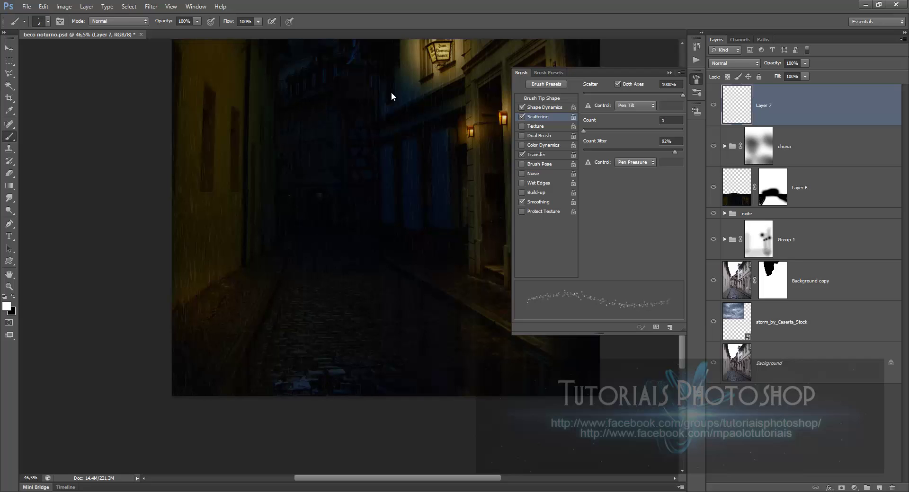
click(544, 107)
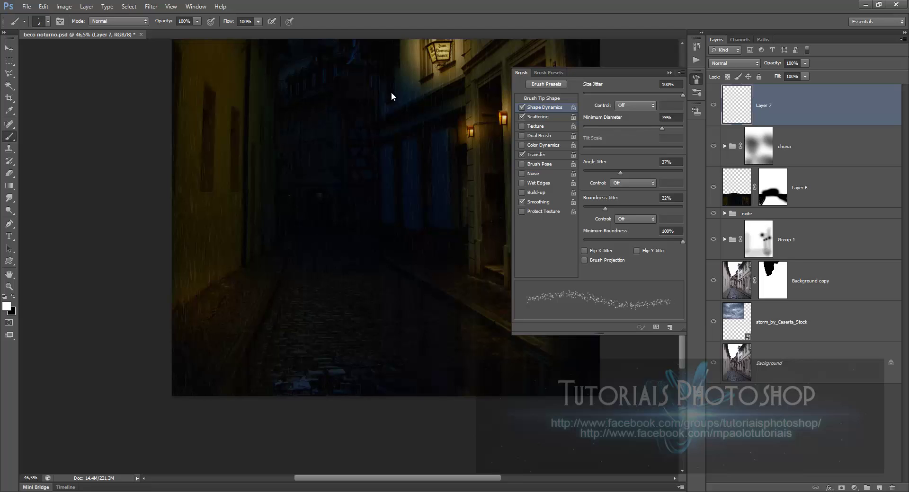
click(538, 117)
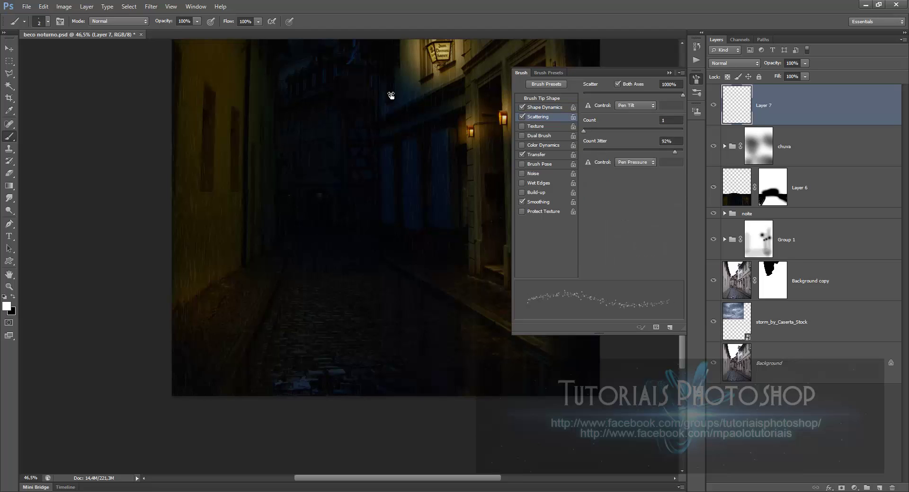
mouse_move(583, 131)
mouse_down()
mouse_move(646, 131)
mouse_move(583, 132)
mouse_up()
click(544, 108)
mouse_move(682, 95)
mouse_down()
mouse_move(603, 95)
mouse_move(683, 95)
mouse_up()
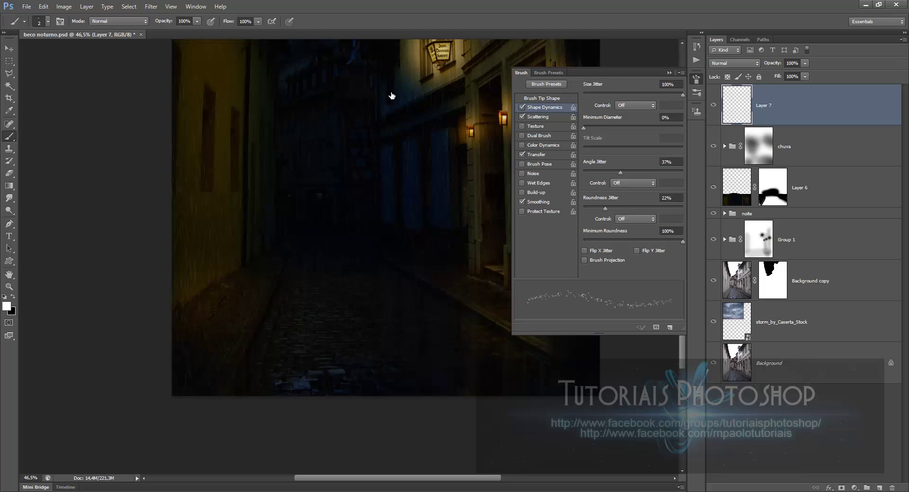
Set the brush tip's spacing to 169%.
click(542, 98)
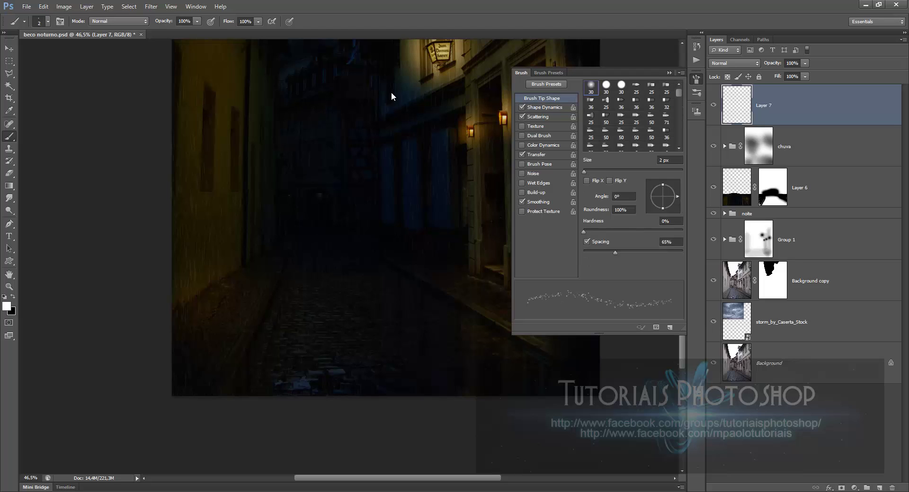
drag(614, 253, 652, 253)
key(F5)
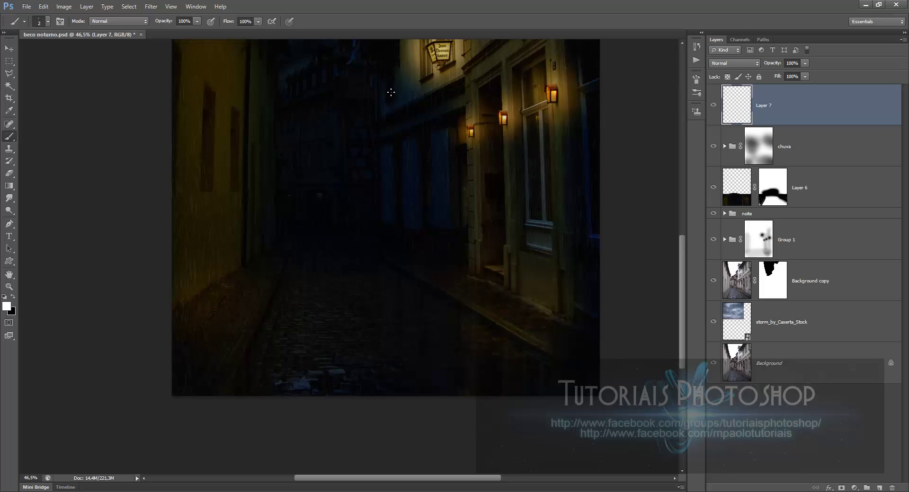
key(F5)
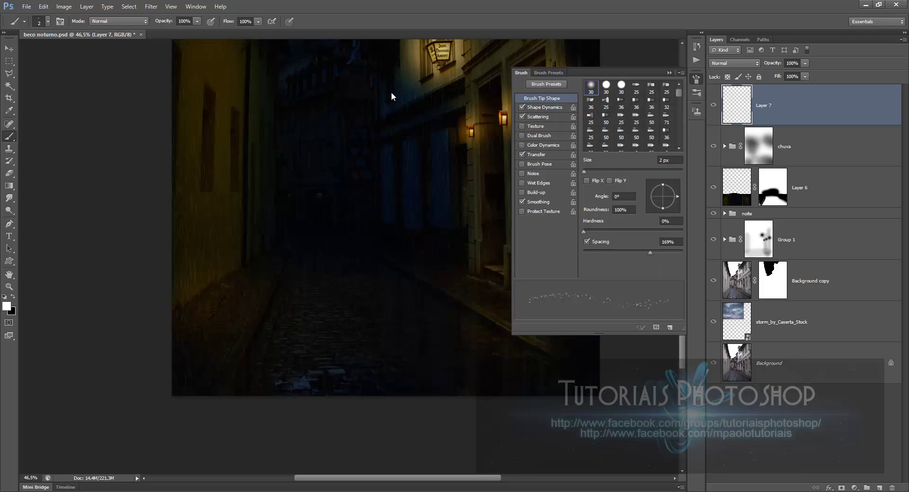
Set up the soft round brush tip at 15 px with 144% spacing.
key(period)
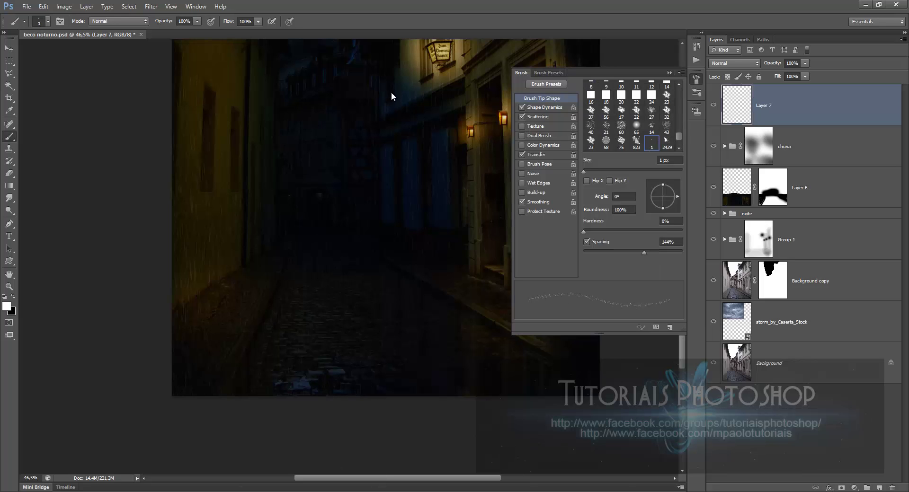
key(bracketright)
key(bracketright)
key(bracketright)
key(bracketright)
key(bracketright)
key(bracketright)
key(bracketright)
key(bracketright)
key(bracketright)
key(bracketleft)
key(bracketleft)
key(bracketright)
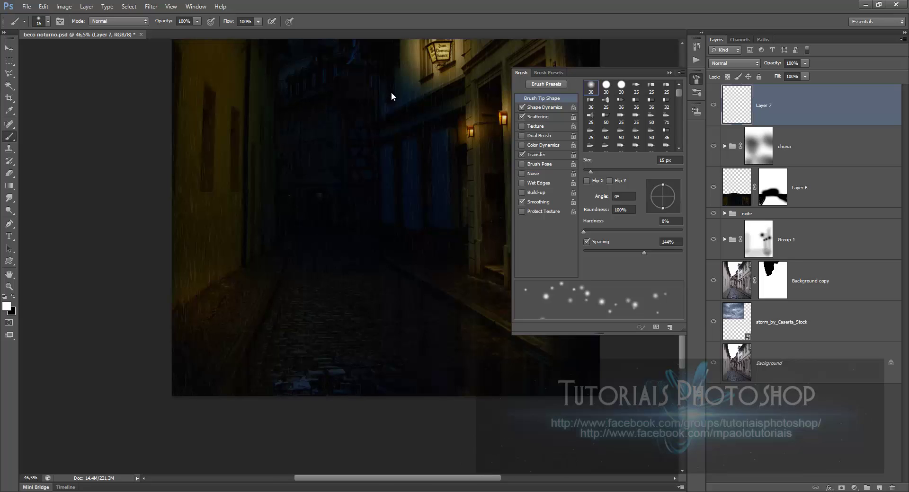
key(F5)
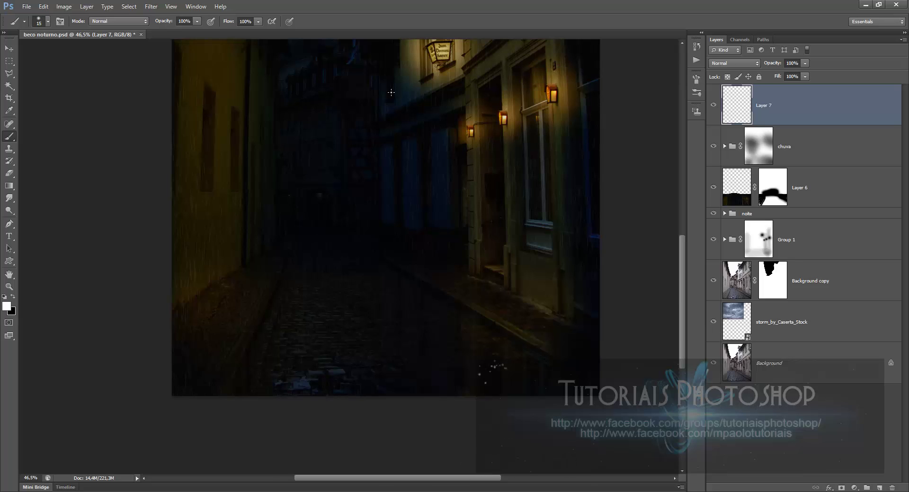
Scatter white specks on Layer 7 over the street's right side and along its left gutter with a 9 px brush.
drag(504, 368, 540, 376)
key(ctrl+z)
alt+right_click(523, 366)
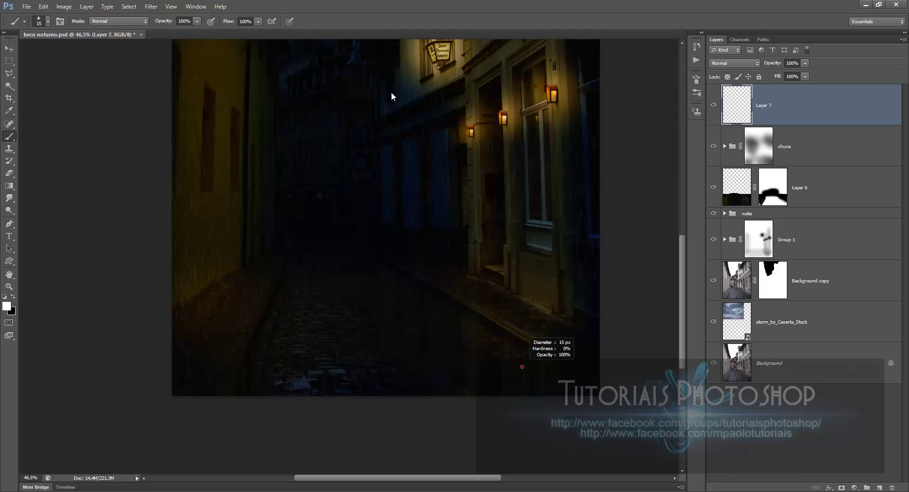
drag(494, 378, 570, 378)
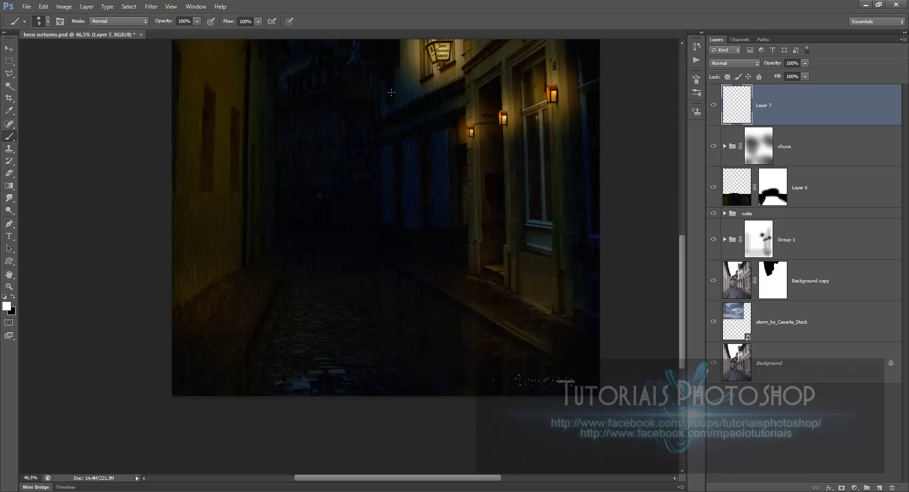
mouse_move(492, 388)
mouse_down()
mouse_move(419, 389)
mouse_move(523, 353)
mouse_up()
mouse_move(454, 336)
mouse_down()
mouse_move(393, 272)
mouse_move(440, 301)
mouse_up()
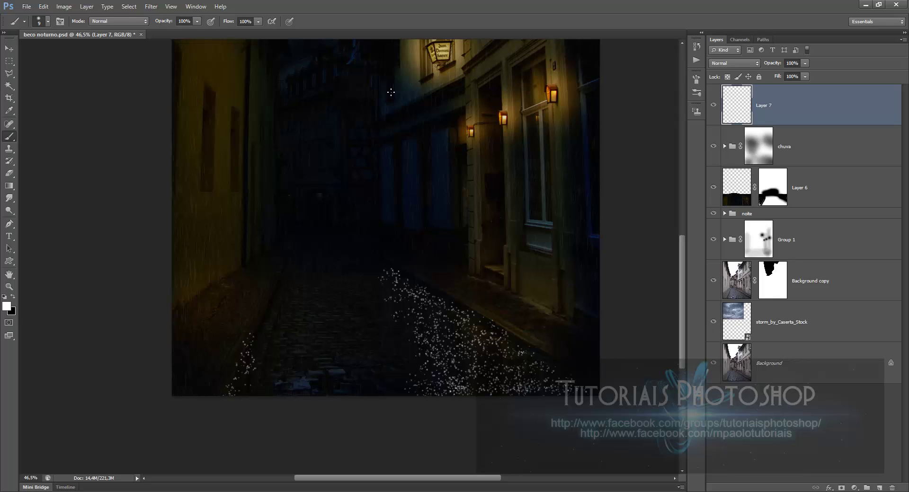
drag(254, 379, 261, 360)
drag(310, 347, 308, 347)
Lower Layer 7's opacity to 5% and raise it to 35%.
click(804, 63)
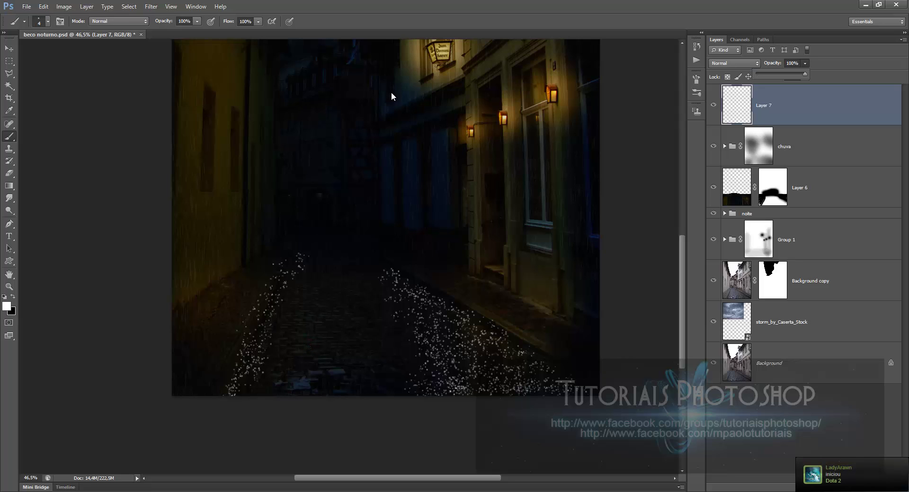
drag(805, 74, 785, 63)
text(5)
key(Return)
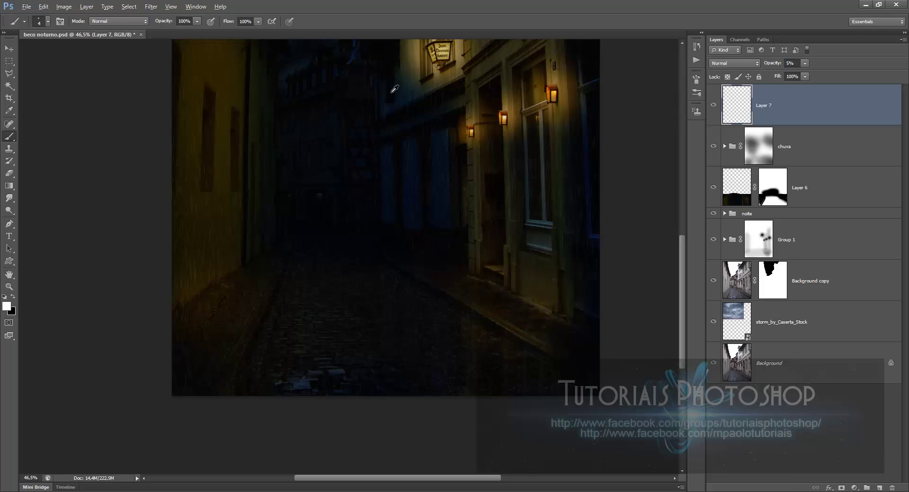
scroll(483, 367, up, 10)
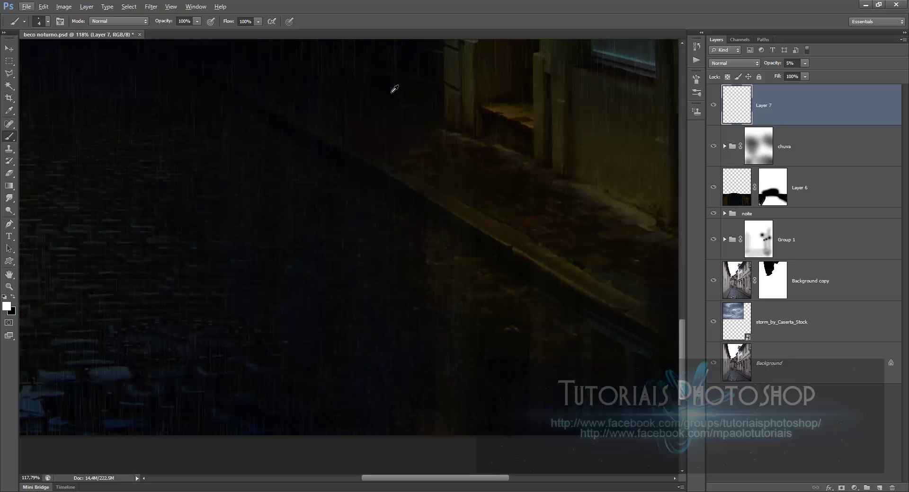
scroll(395, 89, down, 7)
scroll(395, 89, down, 2)
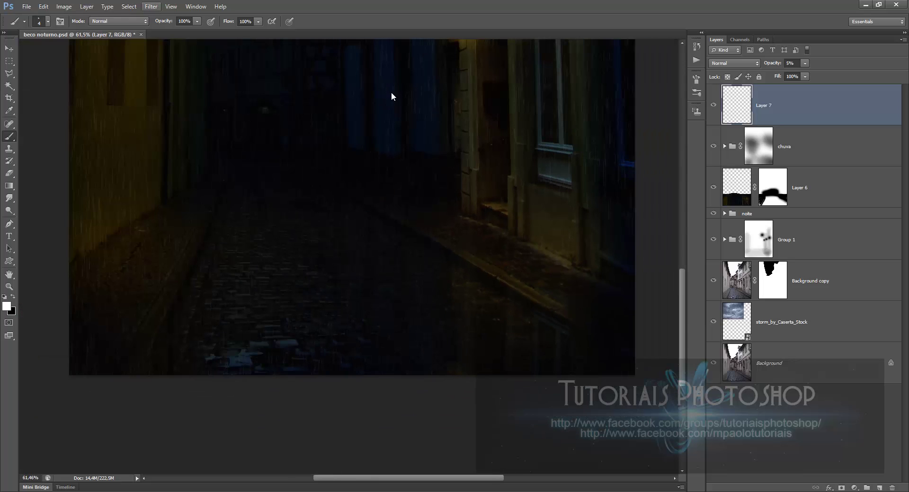
click(805, 64)
drag(804, 74, 819, 73)
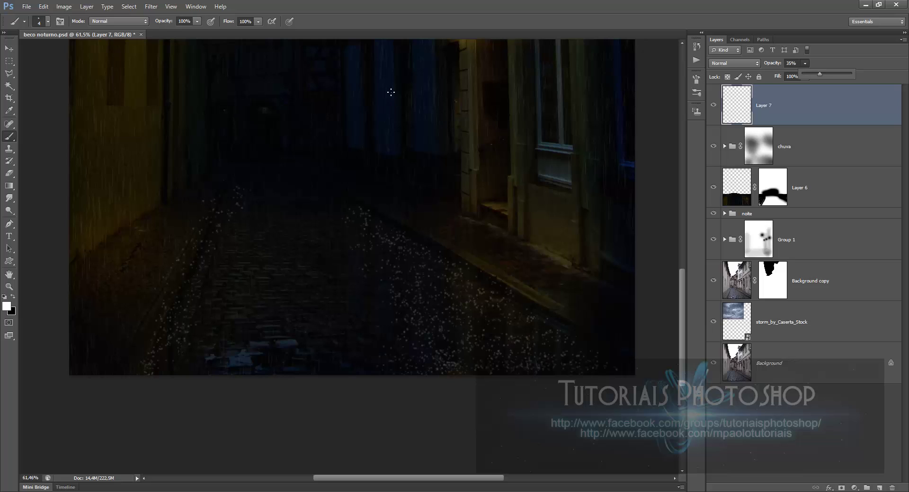
click(151, 7)
mouse_move(155, 102)
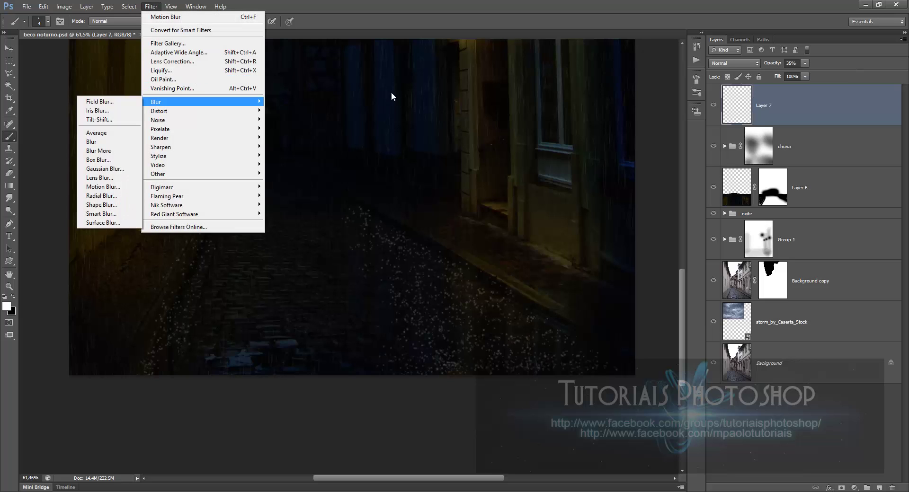
click(105, 168)
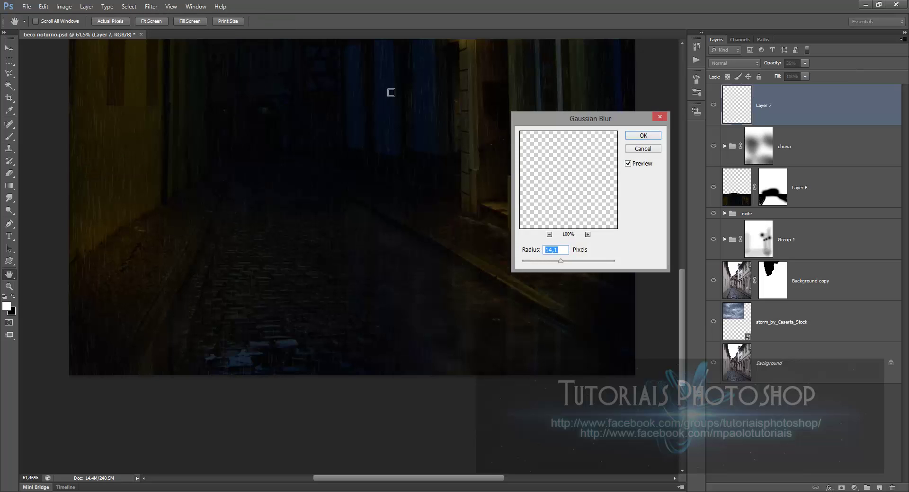
drag(561, 261, 536, 261)
key(Return)
Apply a short Motion Blur at a 90° angle to the white specks on Layer 7.
click(151, 6)
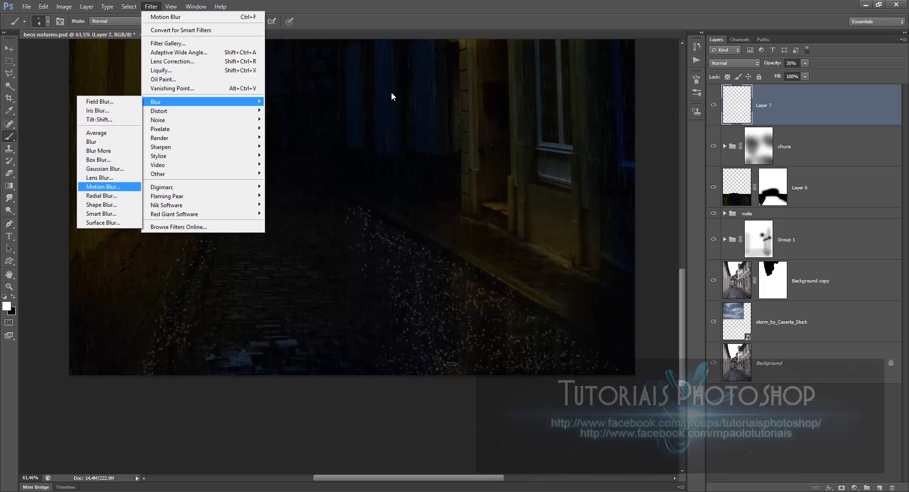
key(Return)
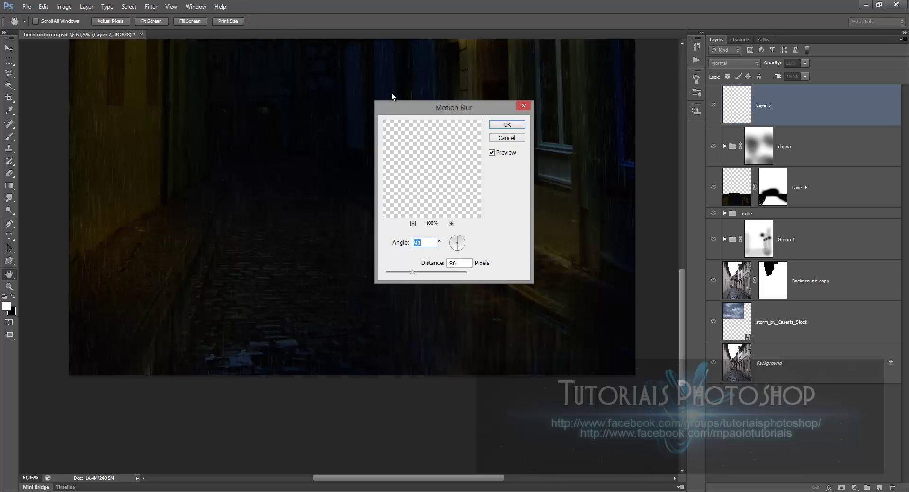
key(Tab)
text(1612)
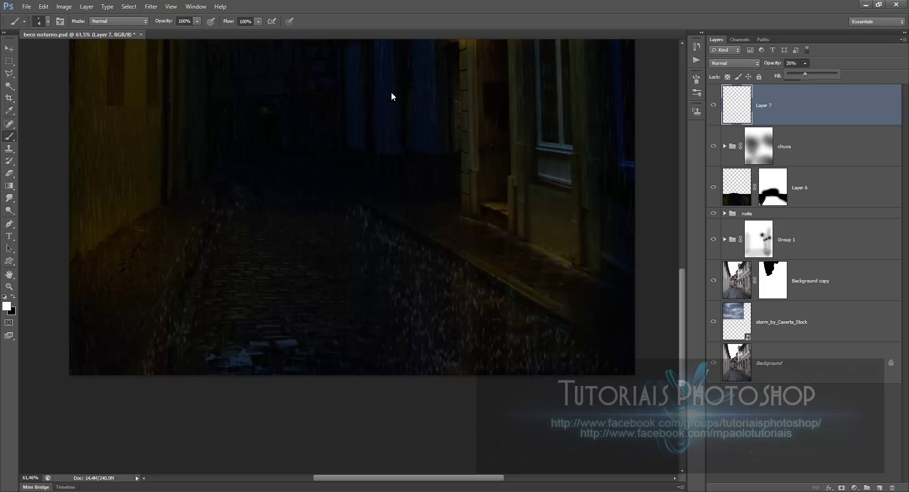
Set Layer 7's opacity to 6%.
key(shift+Down)
key(shift+Down)
key(shift+Down)
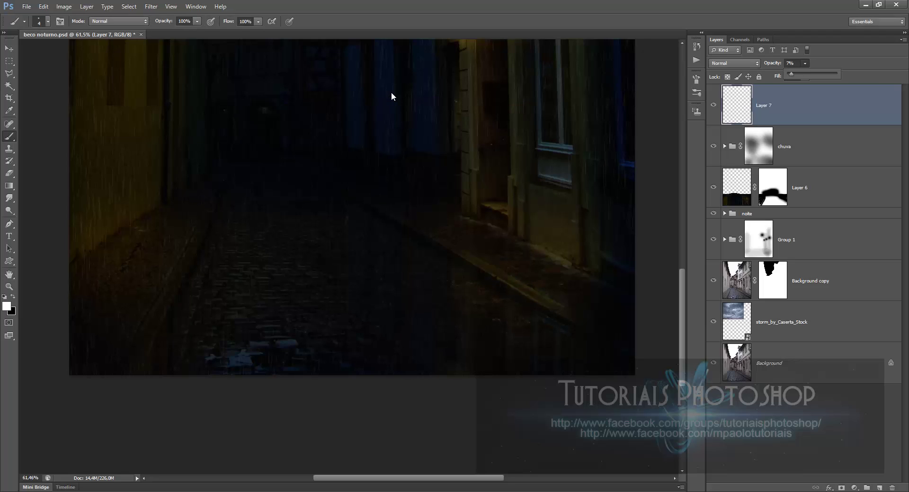
key(Down)
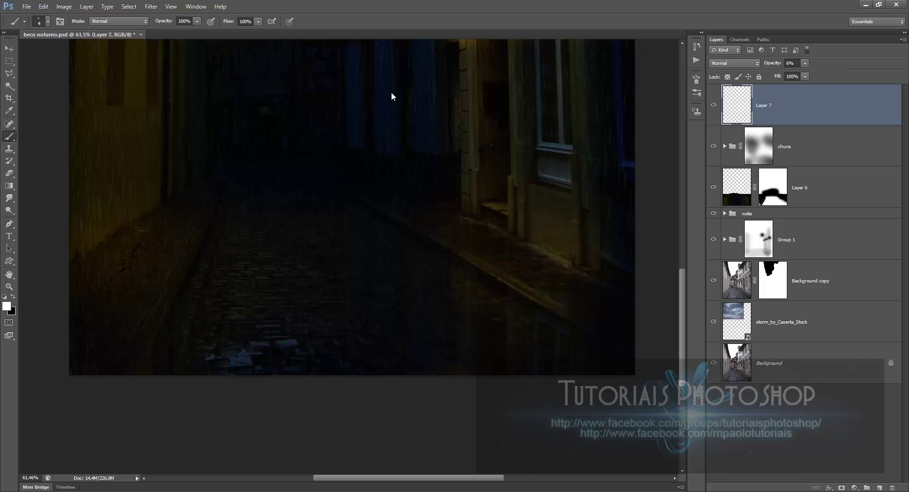
Create a new layer above Layer 7 and choose the 134 px grass brush tip.
click(879, 488)
right_click(403, 222)
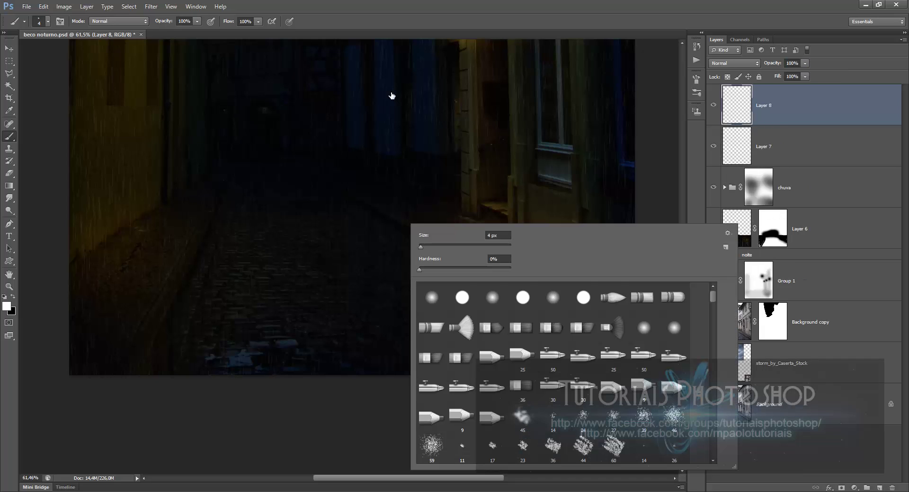
scroll(392, 96, down, 2)
click(552, 416)
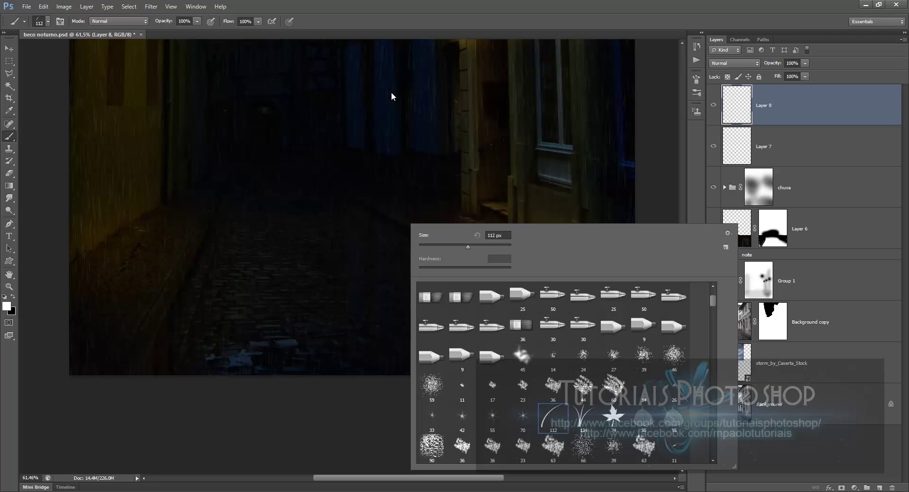
click(468, 182)
right_click(468, 182)
click(649, 379)
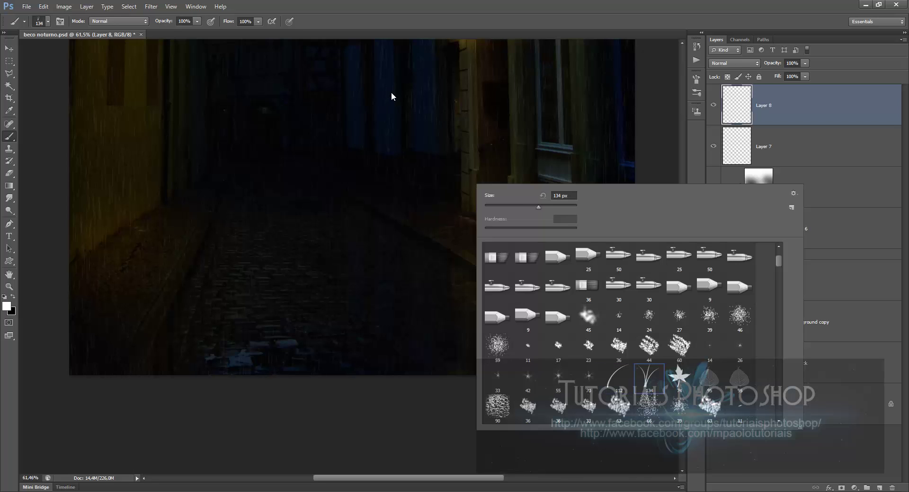
click(442, 192)
Undo the grass brush's test strokes over the street and reduce the brush size to 17 px.
drag(442, 191, 422, 192)
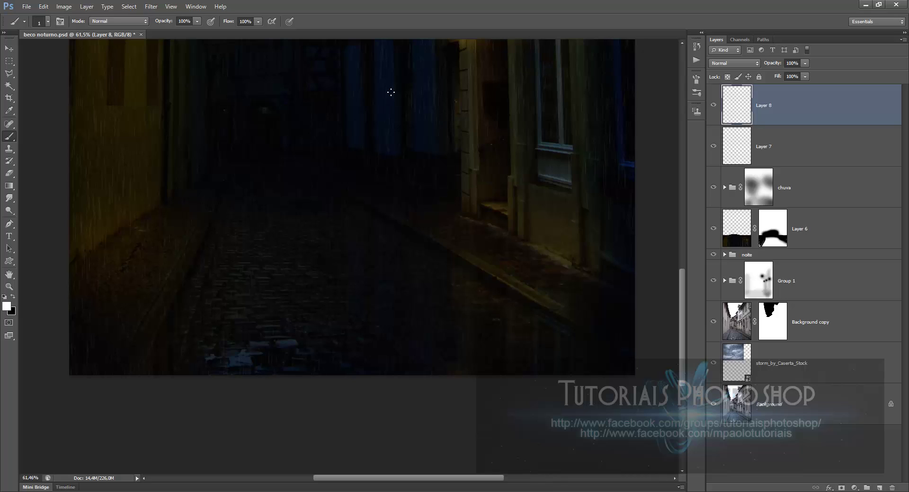
drag(331, 202, 343, 201)
drag(380, 258, 365, 258)
drag(284, 278, 455, 273)
key(ctrl+z)
mouse_move(397, 282)
mouse_down()
mouse_move(407, 281)
mouse_move(287, 230)
mouse_up()
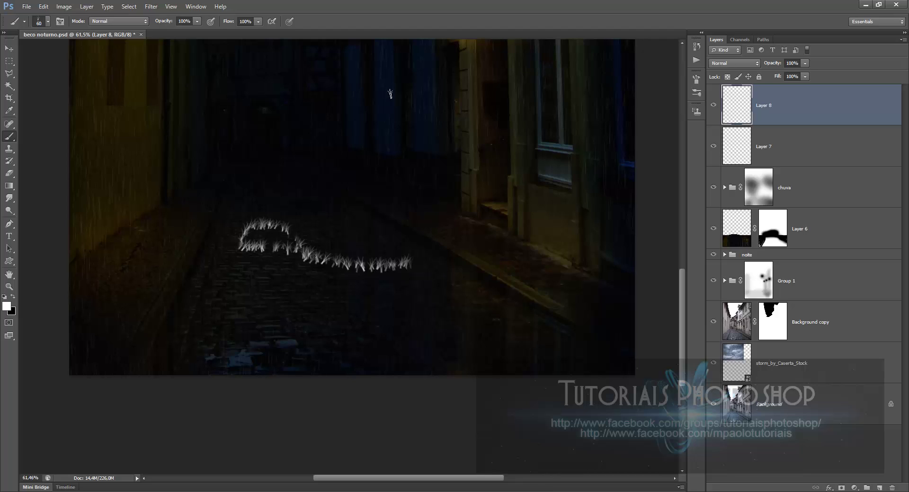
key(ctrl+z)
mouse_move(351, 272)
mouse_down()
mouse_move(336, 272)
mouse_move(354, 272)
mouse_up()
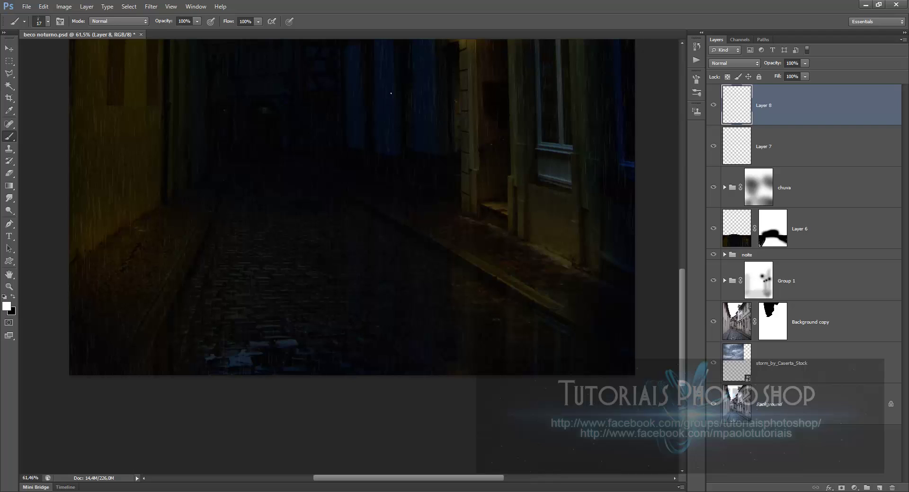
Raise the grass brush's Minimum Diameter in Shape Dynamics and increase its two-axis Scatter close to the maximum.
key(F5)
click(544, 107)
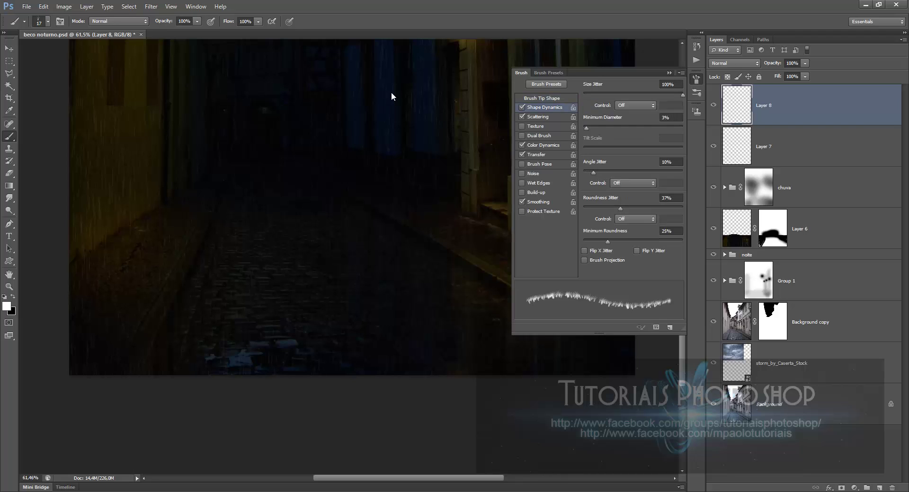
drag(586, 128, 617, 128)
click(537, 117)
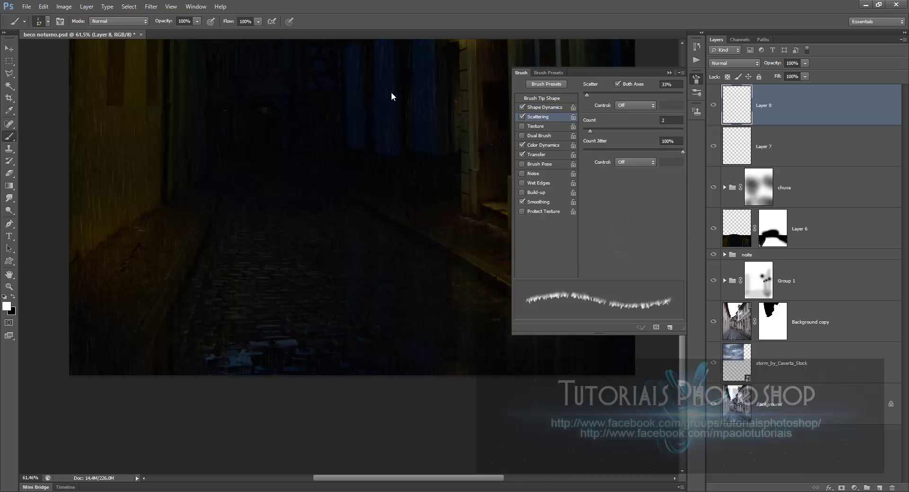
drag(587, 94, 682, 95)
click(669, 72)
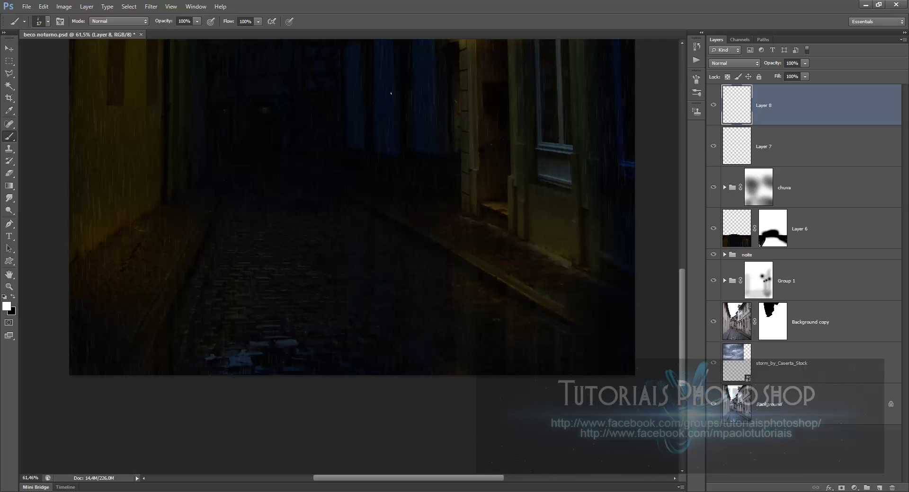
Paint scattered white splashes over the right side of the street on Layer 8 with a 14 px grass brush.
drag(206, 338, 202, 337)
mouse_move(592, 358)
mouse_down()
mouse_move(447, 361)
mouse_move(502, 343)
mouse_move(522, 321)
mouse_move(421, 331)
mouse_move(487, 307)
mouse_move(435, 302)
mouse_move(464, 281)
mouse_move(371, 258)
mouse_move(365, 229)
mouse_move(342, 228)
mouse_move(400, 348)
mouse_up()
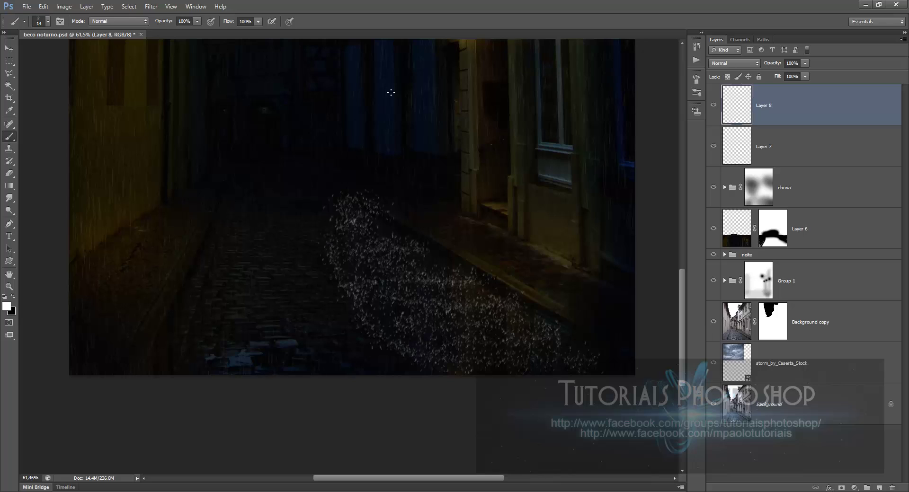
Lower Layer 8's opacity to 13% so the white splashes on the street look faint.
click(804, 63)
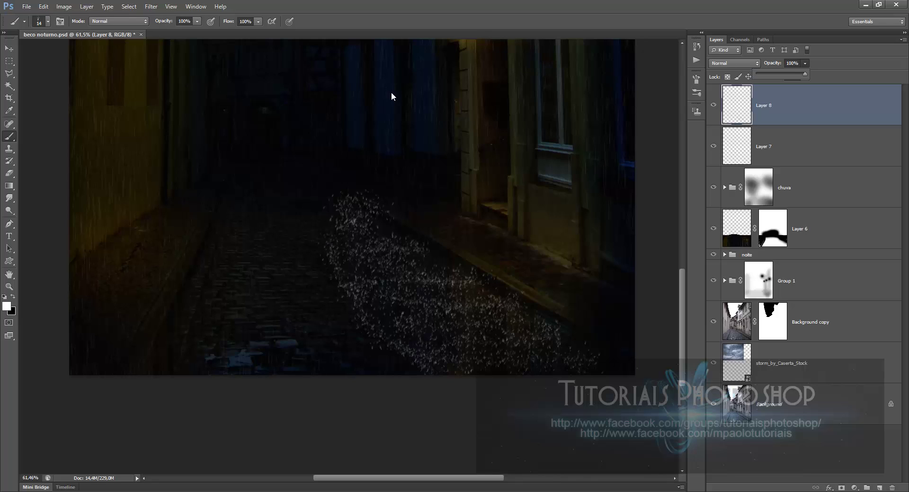
drag(805, 74, 761, 73)
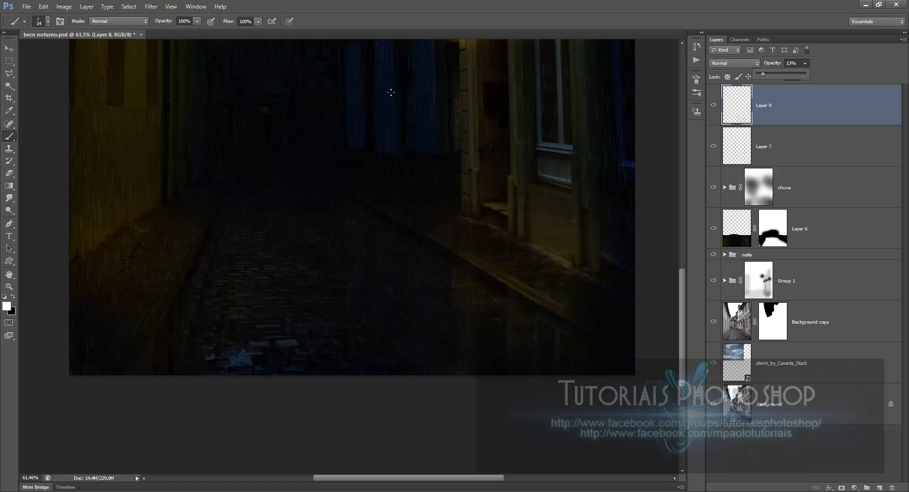
click(390, 93)
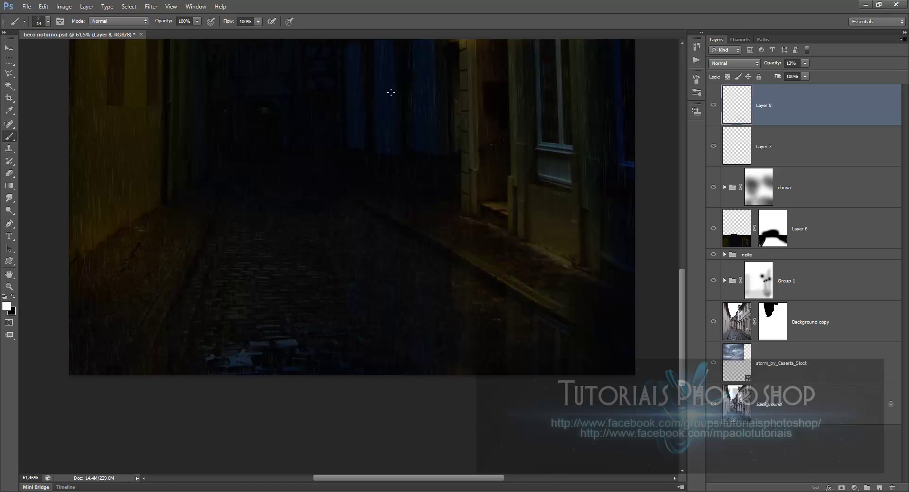
click(391, 92)
scroll(391, 93, down, 2)
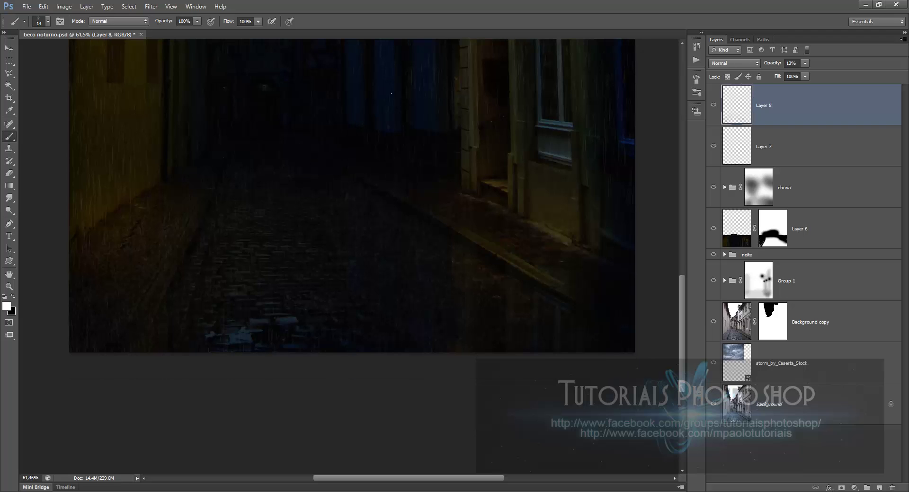
scroll(391, 92, down, 2)
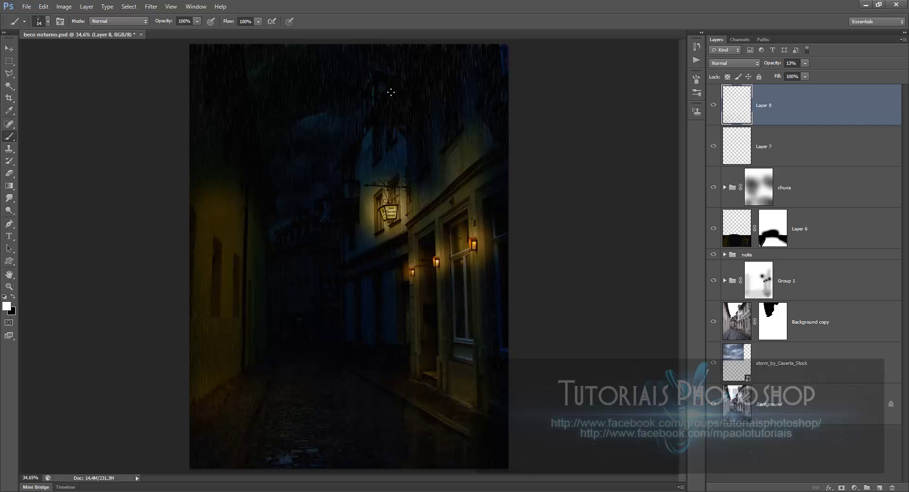
Create a new layer above Layer 8, and reduce the grass brush's two-axis Scatter to 171% with Color Dynamics turned off.
key(ctrl+shift+alt+n)
scroll(393, 90, up, 2)
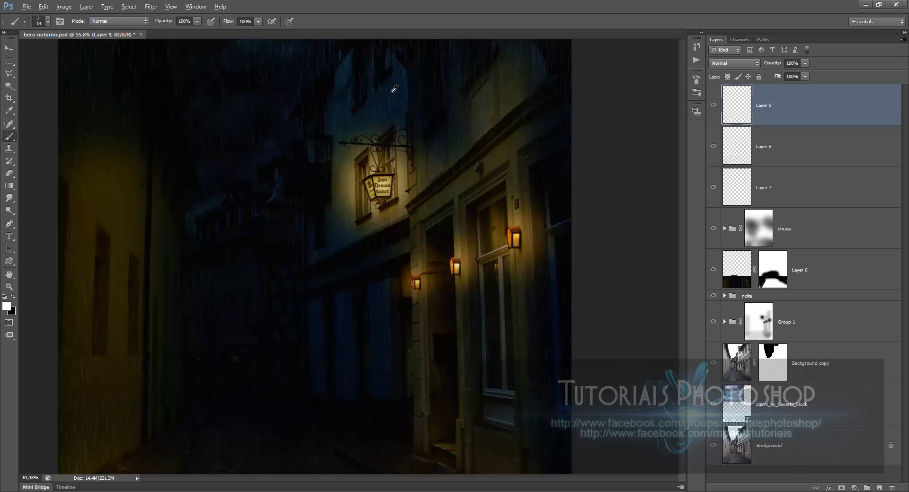
scroll(393, 90, up, 3)
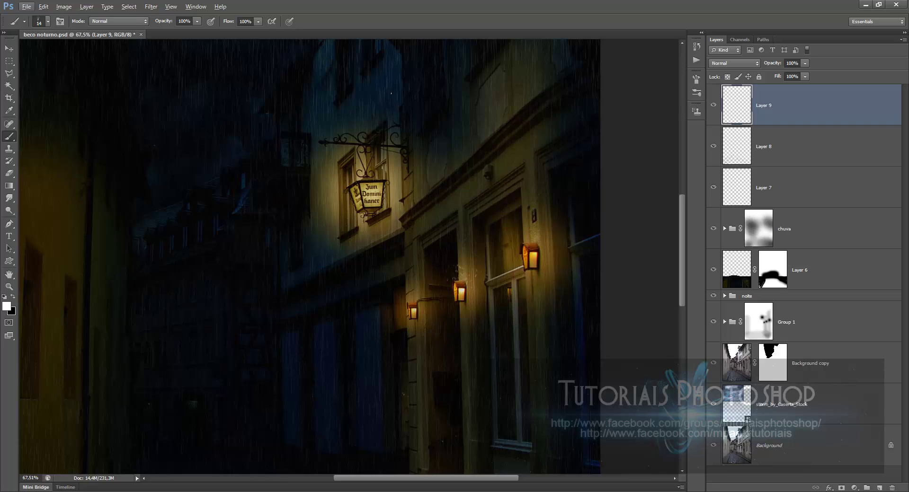
key(ctrl+z)
alt+right_click(463, 281)
right_click(464, 281)
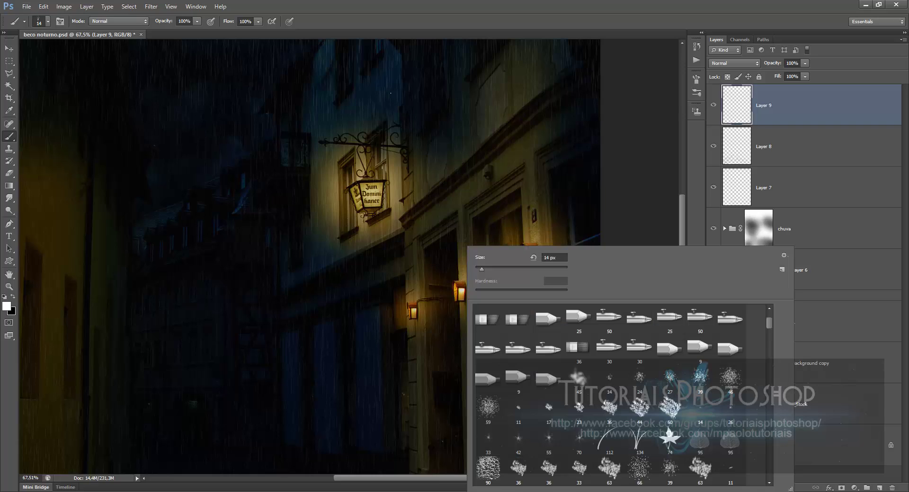
key(Escape)
key(F5)
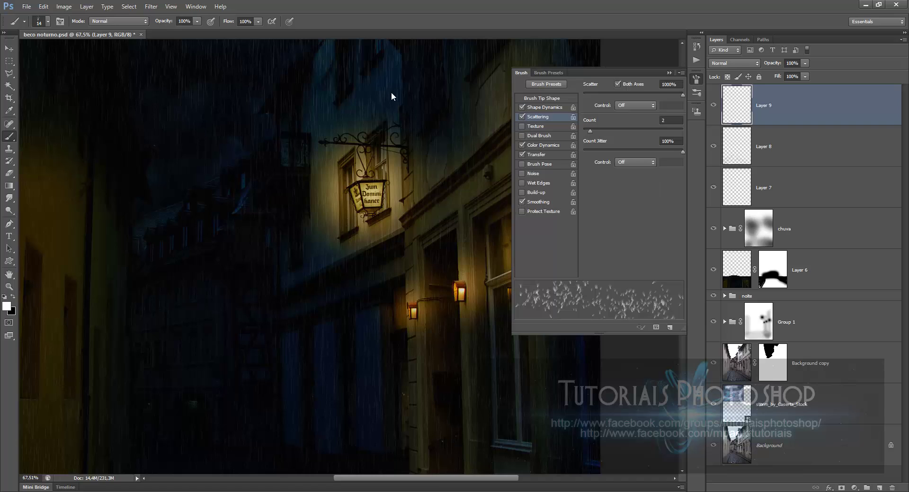
drag(682, 95, 600, 95)
key(F5)
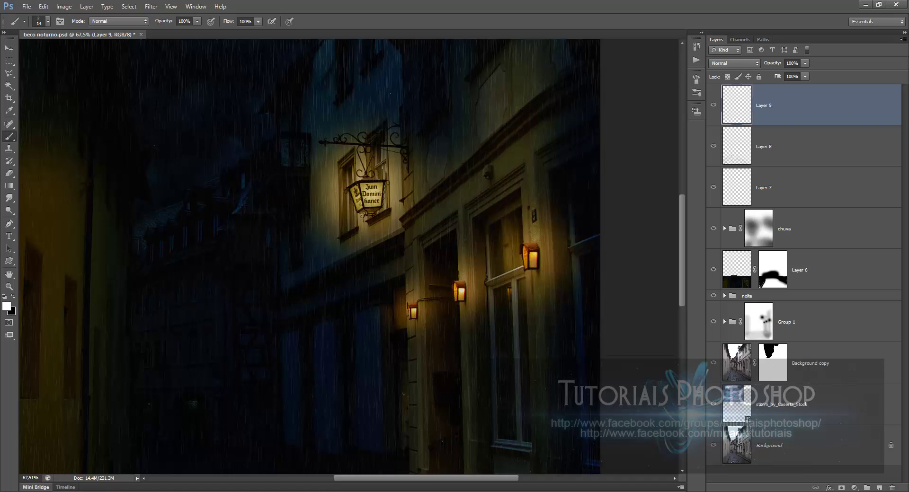
Undo the test stroke on the middle wall lamp and set the brush's Scatter to 100%.
scroll(458, 286, up, 6)
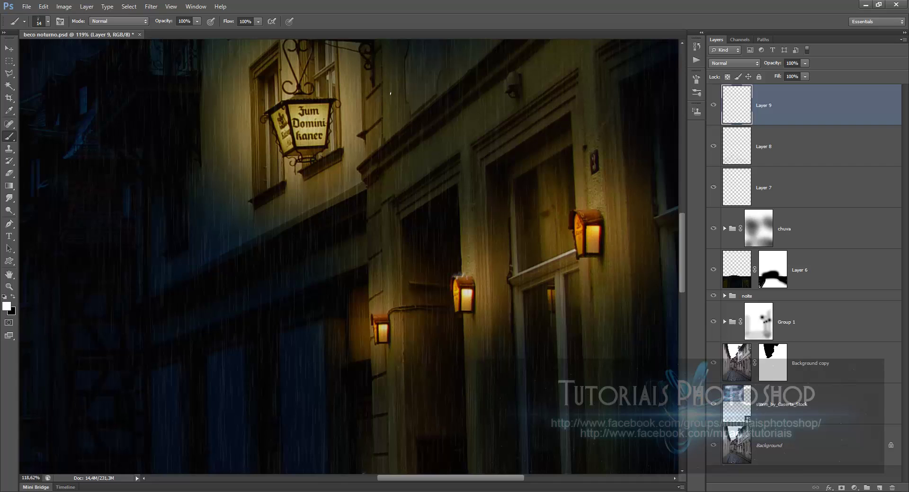
drag(461, 276, 467, 276)
key(ctrl+z)
right_click(473, 278)
key(Escape)
key(F5)
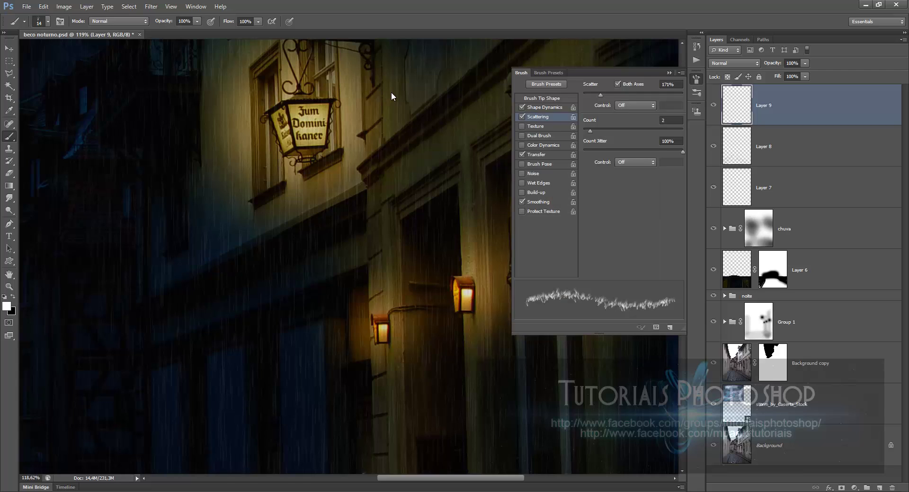
drag(600, 96, 596, 96)
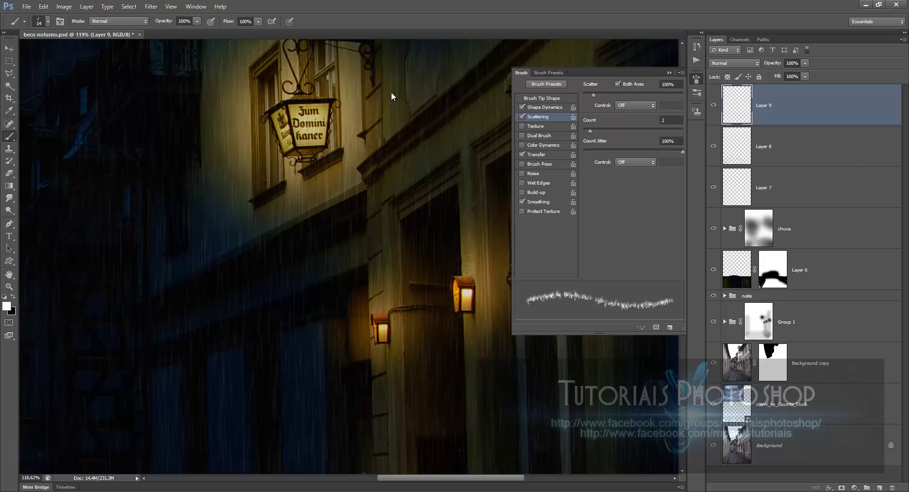
click(542, 98)
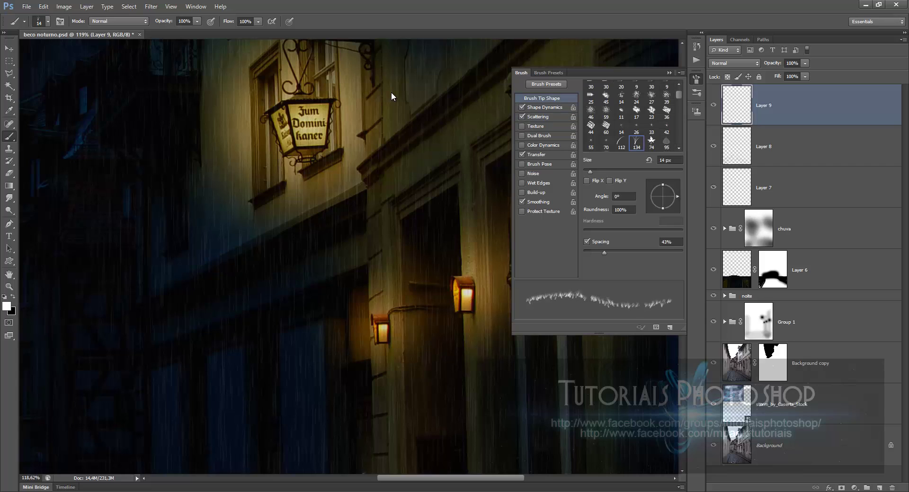
key(F5)
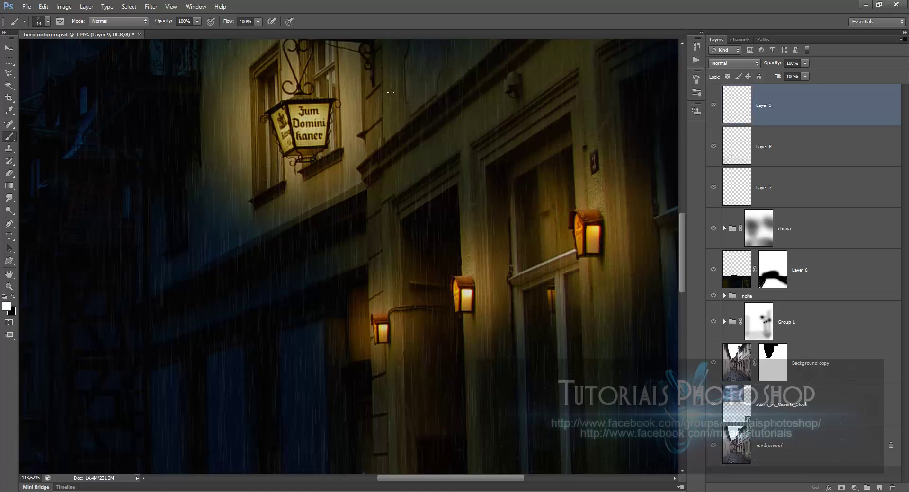
Paint white splashes along the tops of the three wall lamps and the hanging sign lantern on Layer 9.
mouse_move(456, 280)
mouse_down()
mouse_move(470, 279)
mouse_move(459, 278)
mouse_up()
mouse_move(592, 211)
mouse_down()
mouse_move(578, 208)
mouse_move(598, 210)
mouse_move(589, 214)
mouse_up()
drag(375, 313, 385, 313)
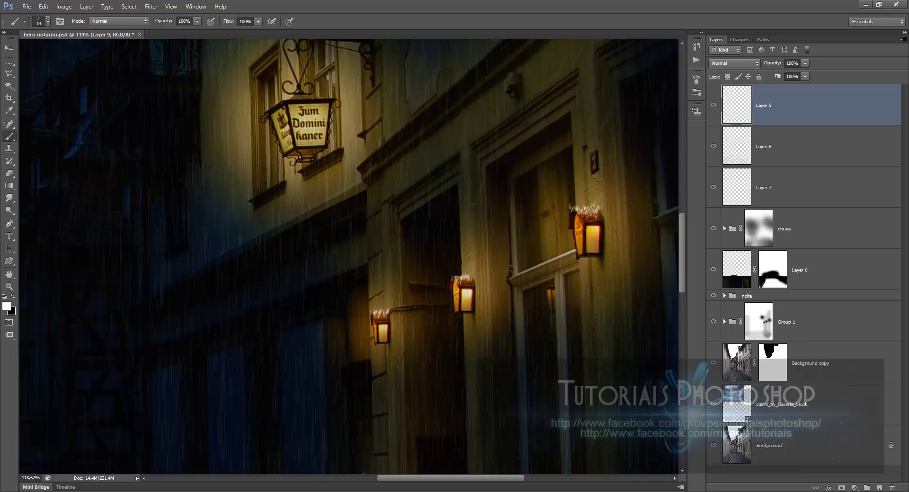
mouse_move(284, 95)
mouse_down()
mouse_move(331, 97)
mouse_move(276, 99)
mouse_move(307, 93)
mouse_move(297, 95)
mouse_up()
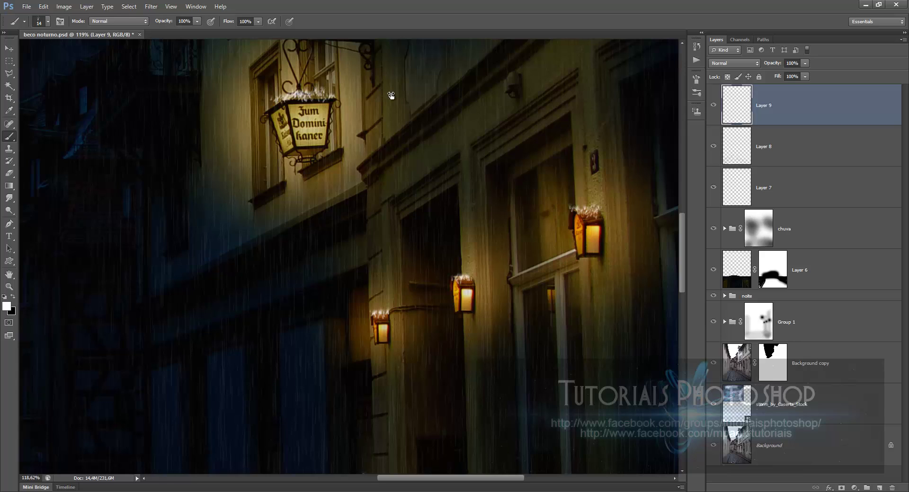
Lower Layer 9's opacity to 35% and add more splashes along the top edge of the hanging sign lantern.
click(792, 64)
click(804, 63)
drag(804, 74, 774, 74)
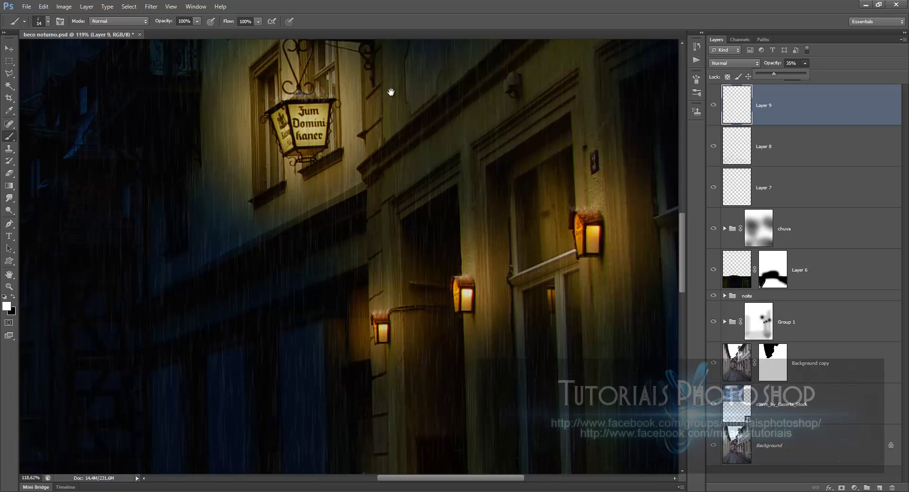
mouse_move(391, 93)
mouse_down()
mouse_move(574, 102)
mouse_move(554, 152)
mouse_up()
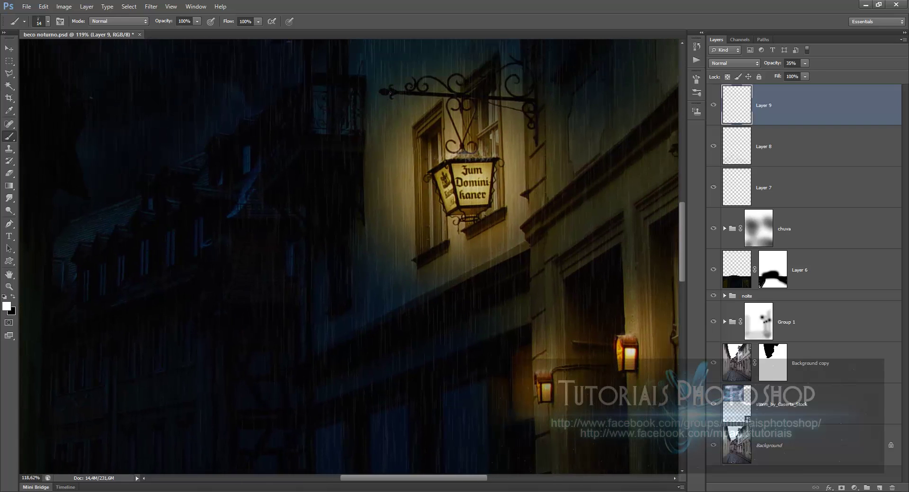
drag(449, 161, 435, 166)
mouse_move(390, 94)
mouse_down()
mouse_move(385, 170)
mouse_move(438, 155)
mouse_move(507, 172)
mouse_up()
scroll(392, 92, down, 5)
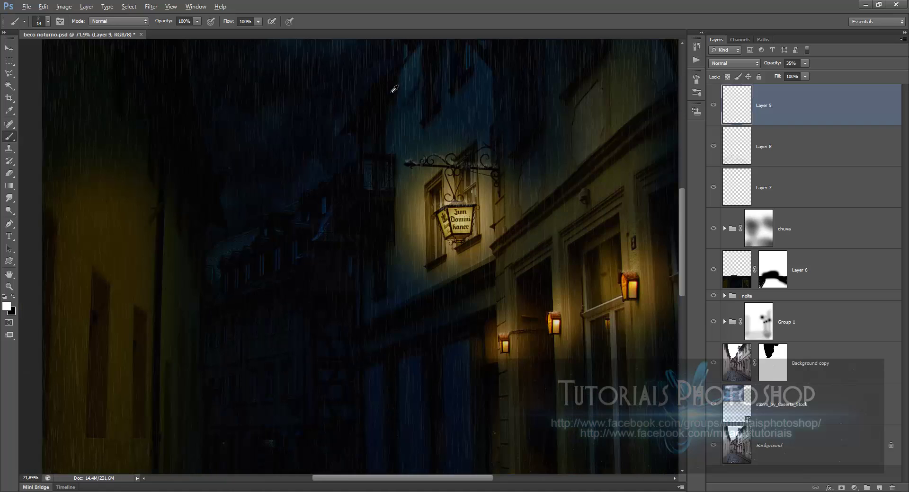
Undo the window sill splashes on Layer 9 and repaint them on a new layer along the yellow wall's sills.
drag(391, 93, 397, 87)
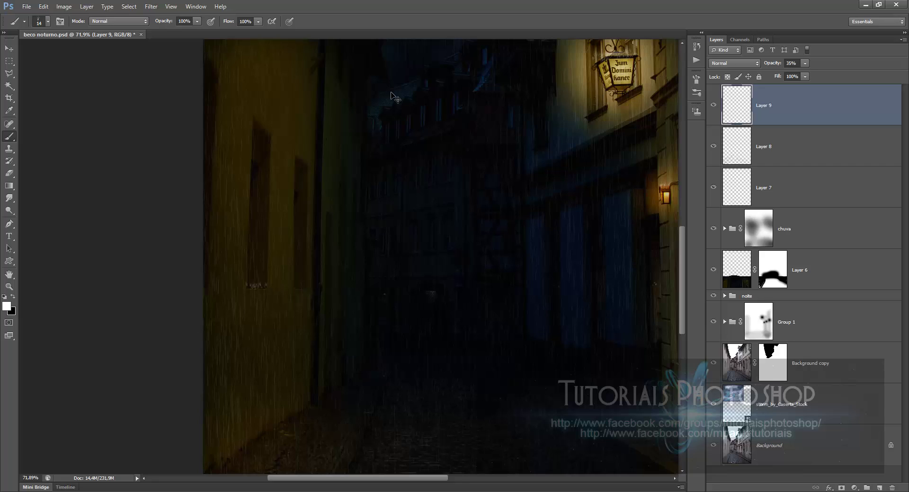
key(ctrl+z)
key(ctrl+shift+alt+n)
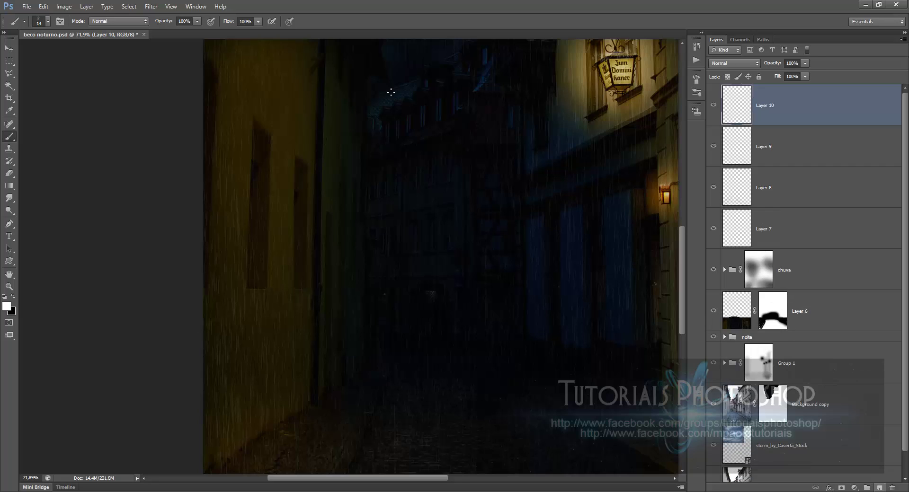
drag(247, 288, 260, 290)
scroll(391, 93, down, 4)
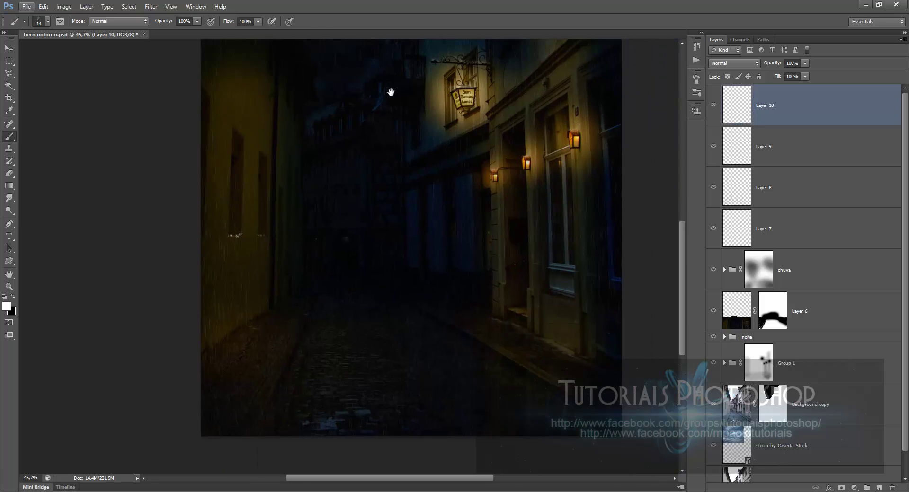
Add splashes on the middle wall lamp and the fixture above the window, and set Layer 10's opacity to 42%.
scroll(391, 91, up, 5)
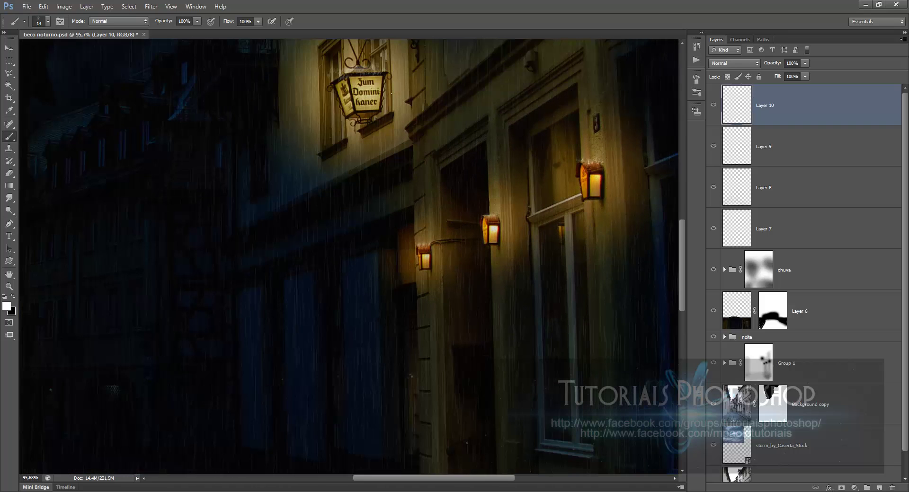
drag(484, 214, 490, 213)
click(528, 52)
click(804, 63)
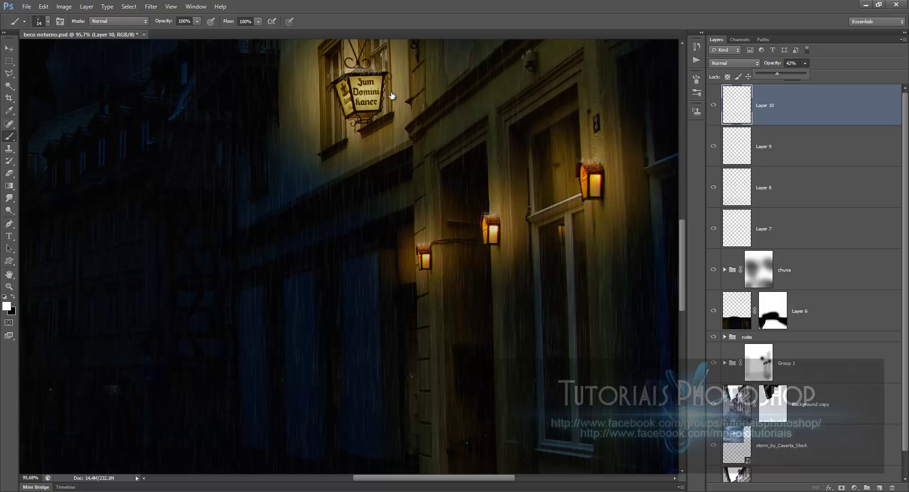
key(Return)
Reduce Layer 10's opacity to 34%.
key(ctrl+0)
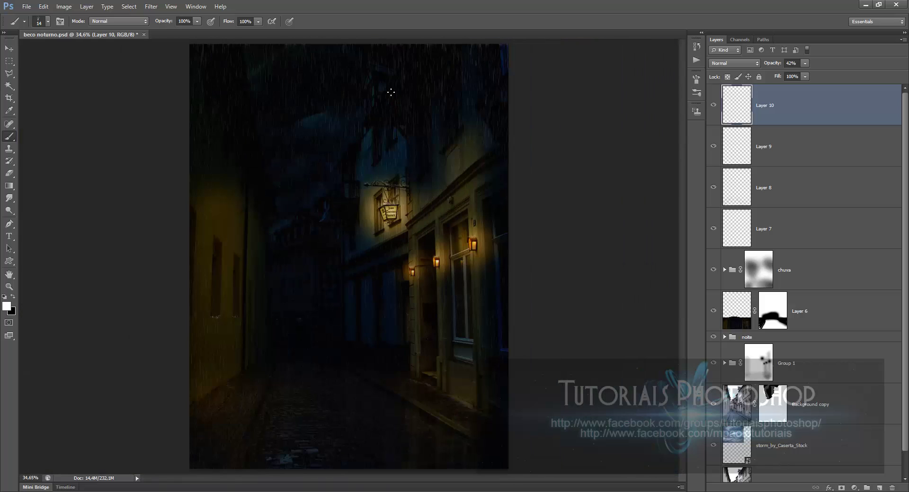
scroll(391, 93, up, 2)
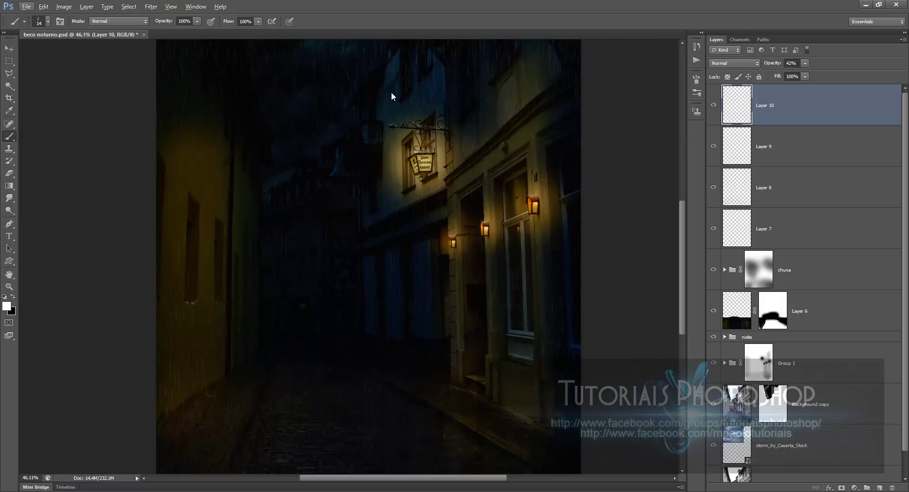
click(804, 63)
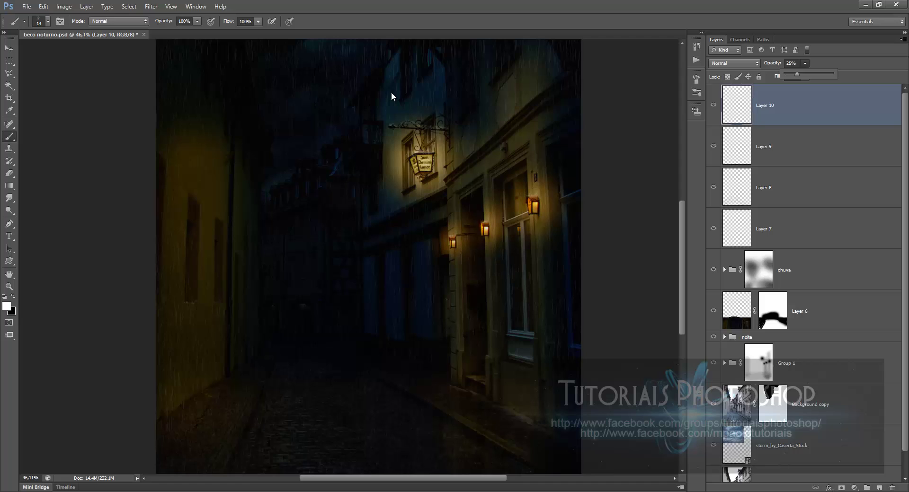
key(Return)
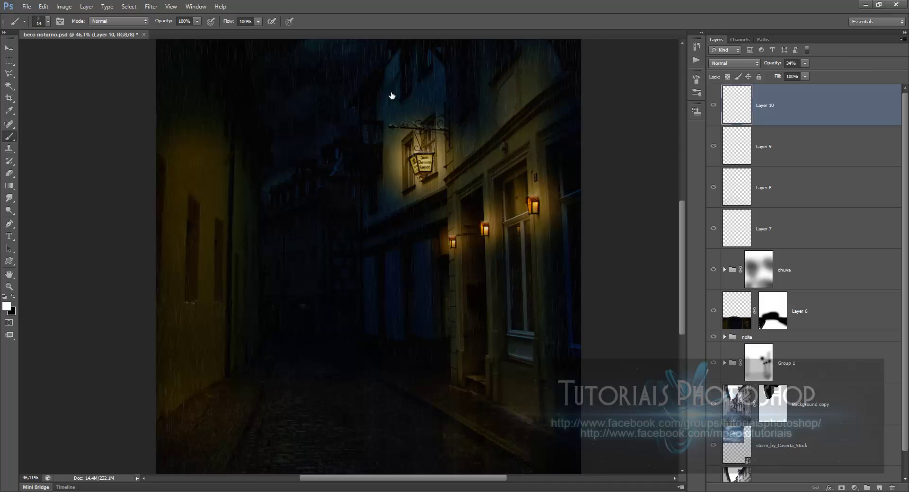
Create a new layer above Layer 10, switch to File Explorer and open the portifolio > imagens > água folder on drive G.
key(ctrl+shift+alt+n)
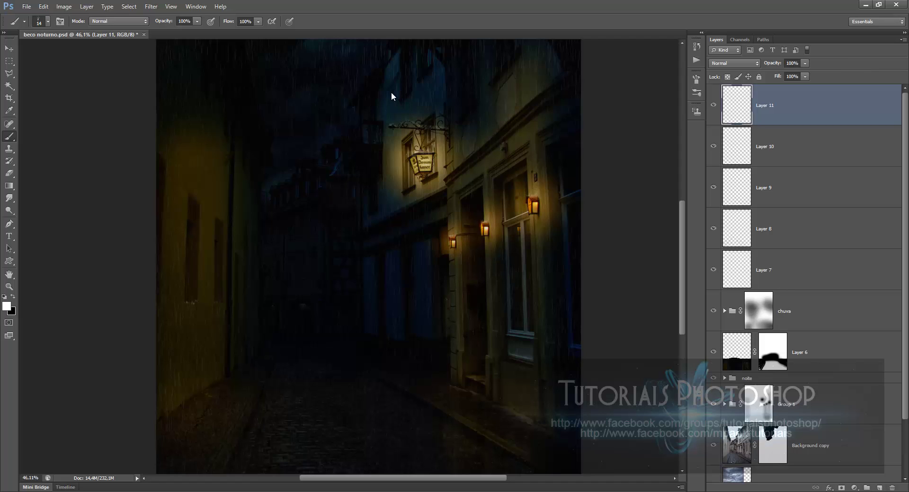
key(alt+Tab)
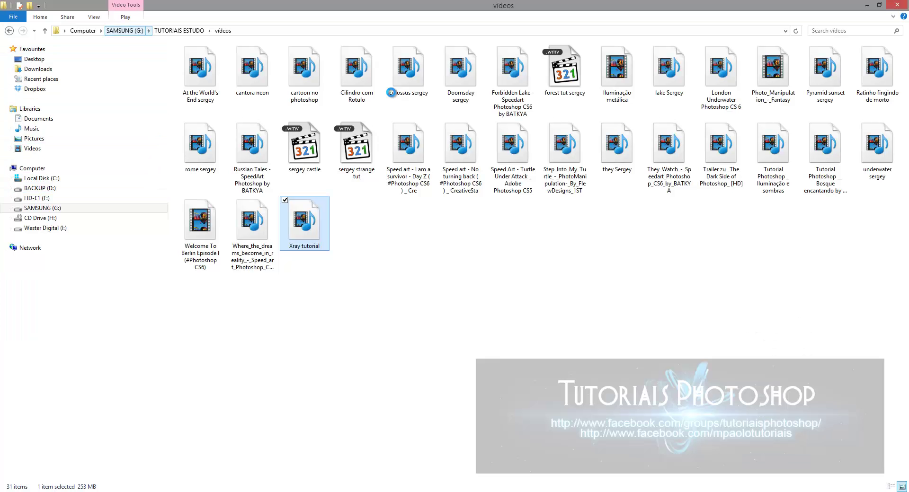
click(125, 30)
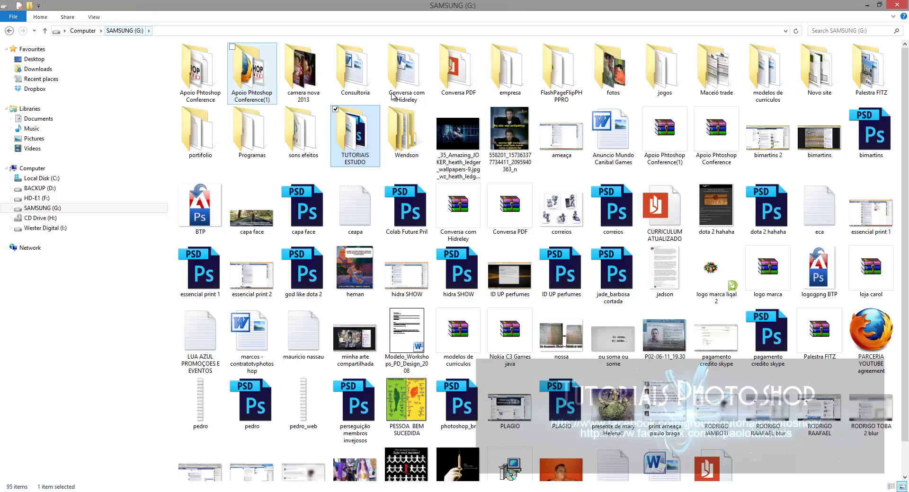
double_click(200, 133)
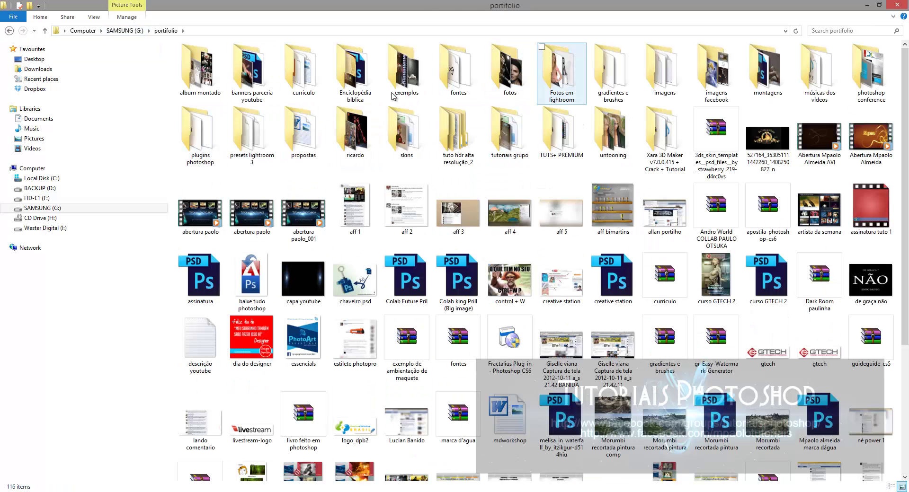
double_click(665, 71)
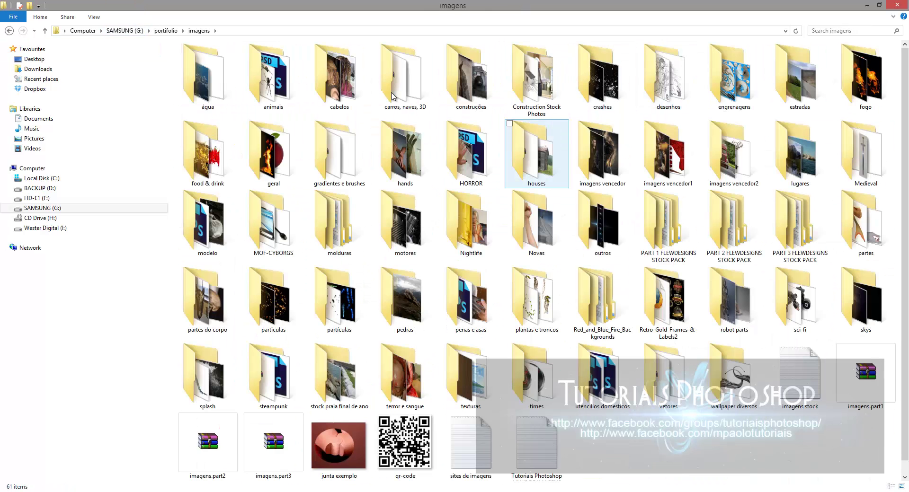
double_click(207, 76)
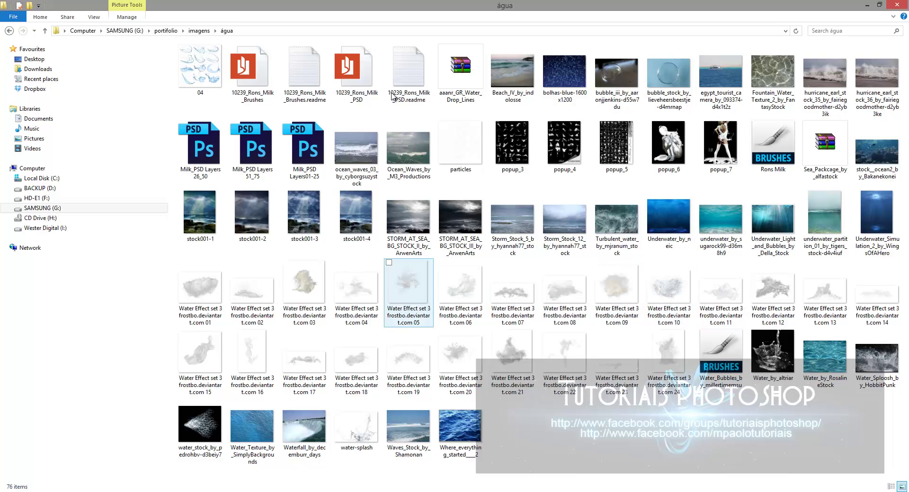
Place the image "Water Effect set 3 frostbo.deviantart.com 04" in the alley document and rasterize its layer.
mouse_move(351, 310)
mouse_down()
mouse_move(169, 464)
mouse_move(109, 491)
mouse_move(334, 220)
mouse_up()
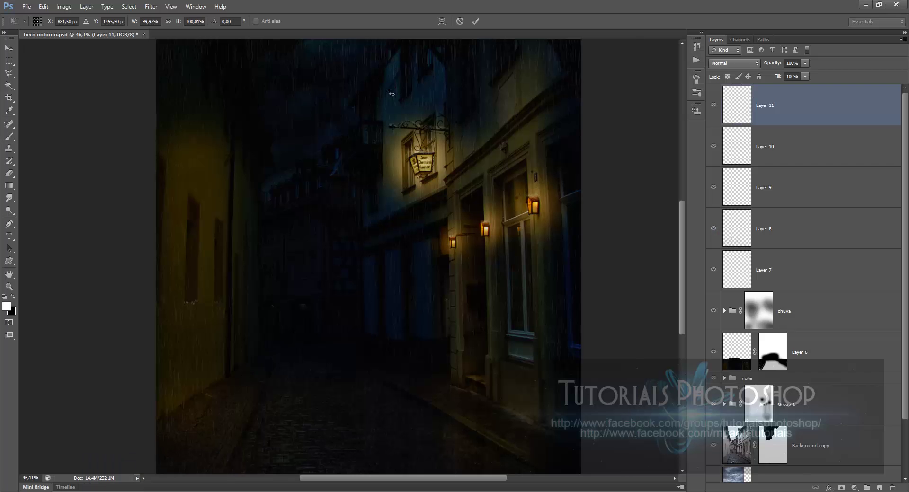
key(Return)
right_click(792, 118)
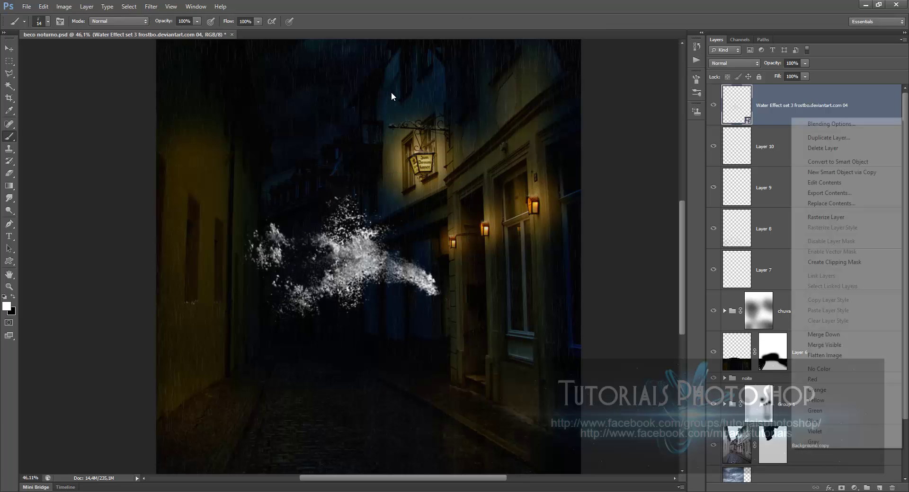
key(Return)
Scale the water splash down to a small patch and position it at the foot of the lit building's doorstep.
key(v)
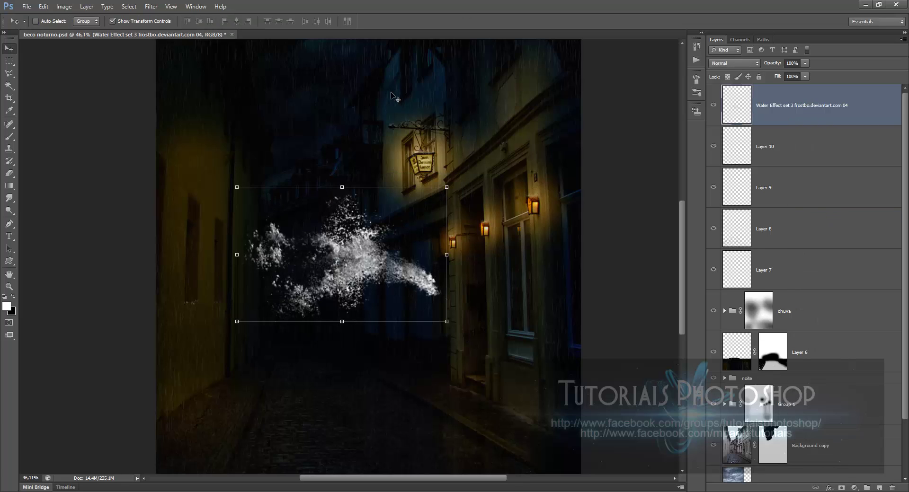
drag(446, 187, 449, 379)
key(Return)
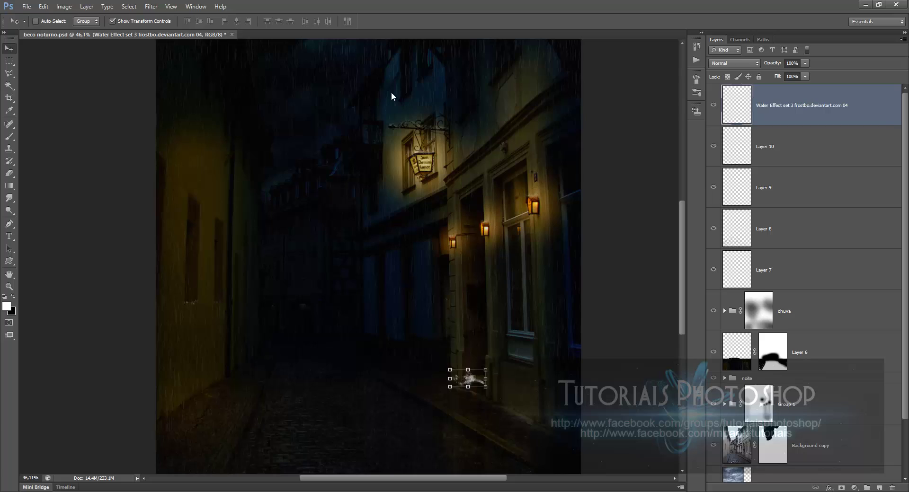
Set the water splash layer's opacity to 22% and inspect the doorstep up close with that layer selected.
click(805, 63)
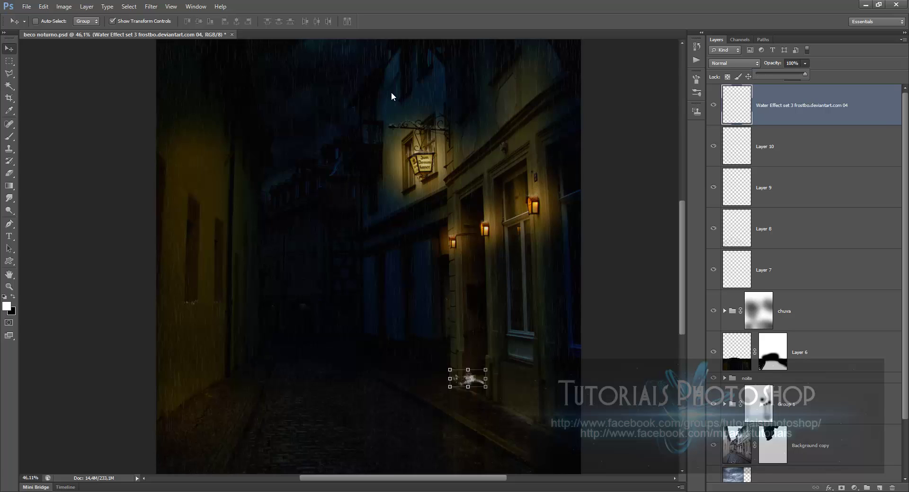
drag(805, 74, 763, 74)
click(800, 146)
scroll(456, 411, up, 5)
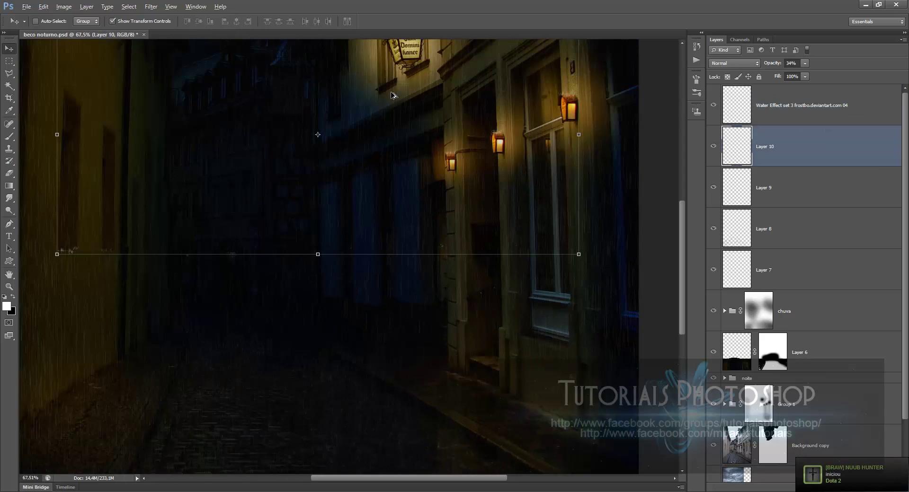
click(801, 105)
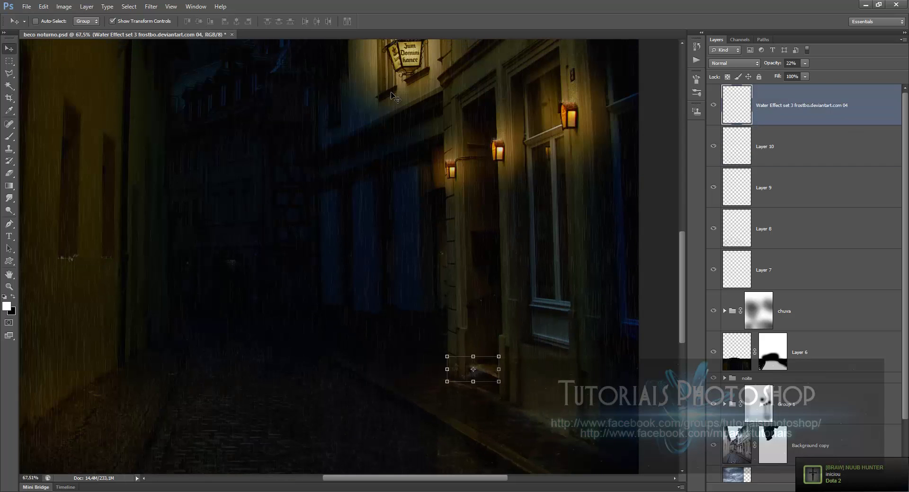
Duplicate the splash onto the doorstep and erase the copy's excess beside the door frame with a 50 px eraser.
mouse_move(486, 374)
mouse_down()
mouse_move(482, 390)
mouse_move(504, 352)
mouse_move(497, 367)
mouse_move(508, 365)
mouse_up()
key(e)
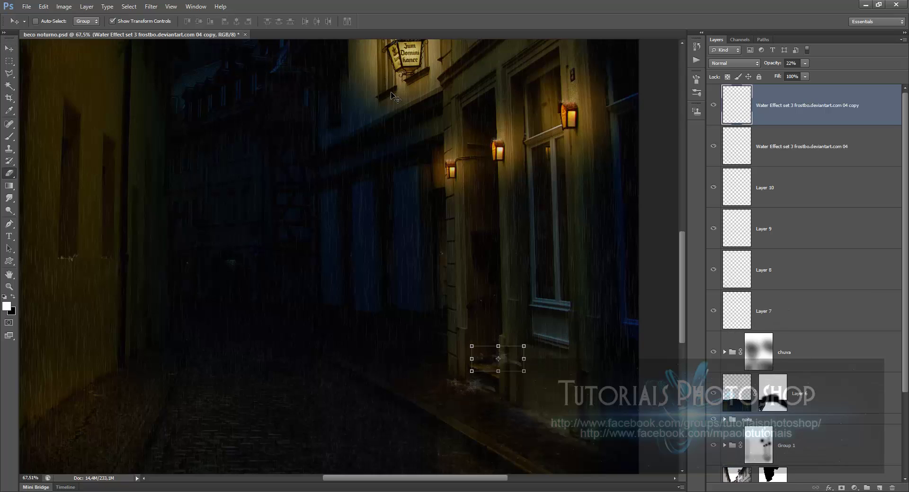
drag(475, 348, 475, 303)
click(506, 359)
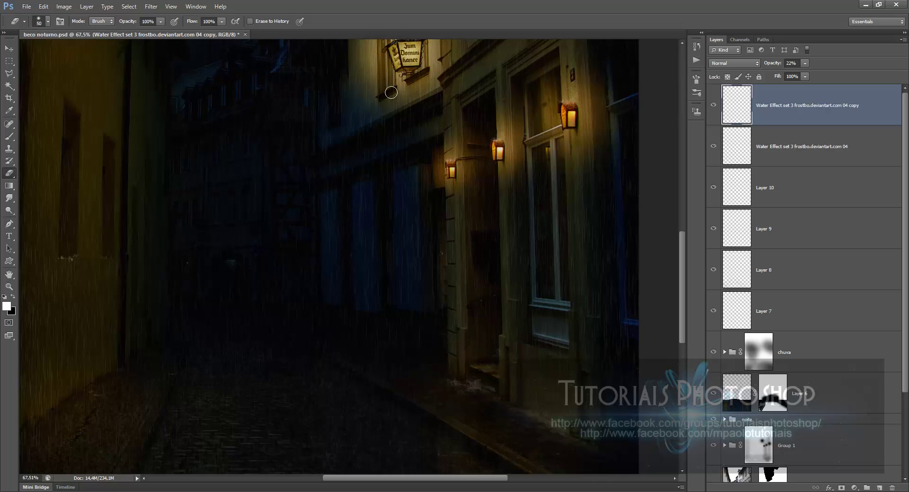
key(ctrl+z)
drag(505, 359, 514, 361)
Set the copied splash layer's opacity to 12%.
scroll(391, 92, down, 2)
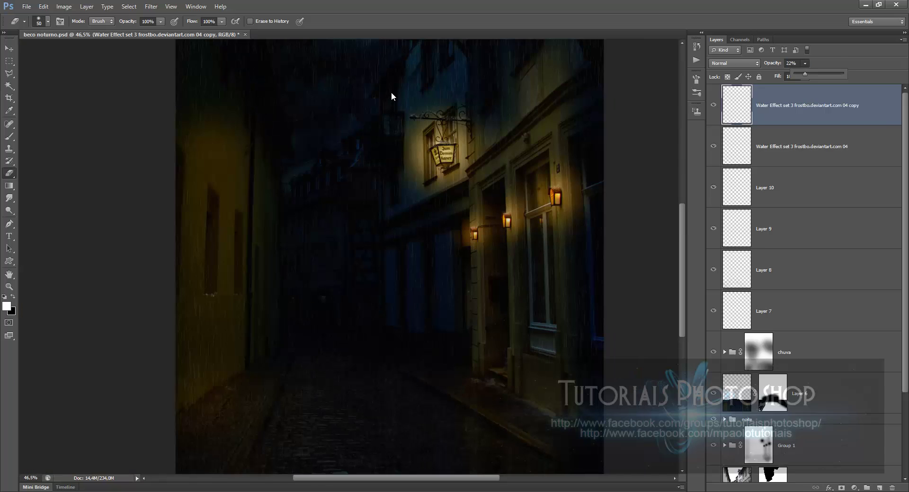
click(391, 96)
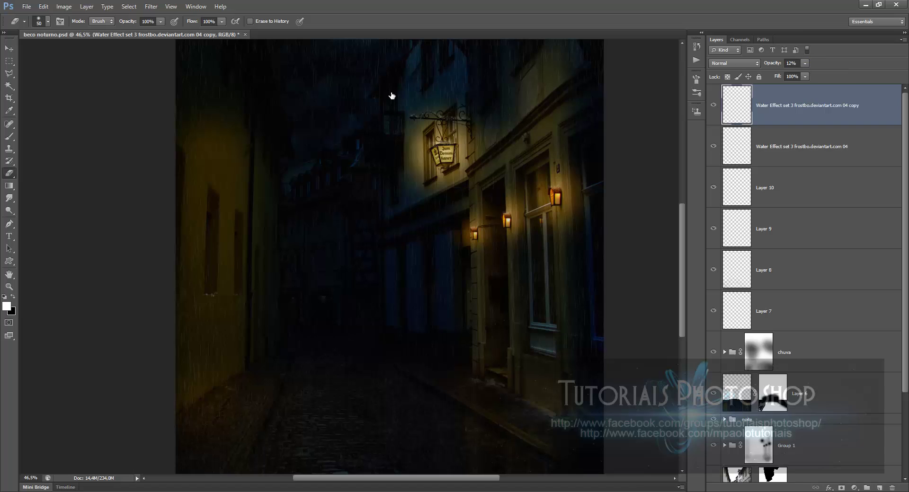
scroll(391, 96, down, 1)
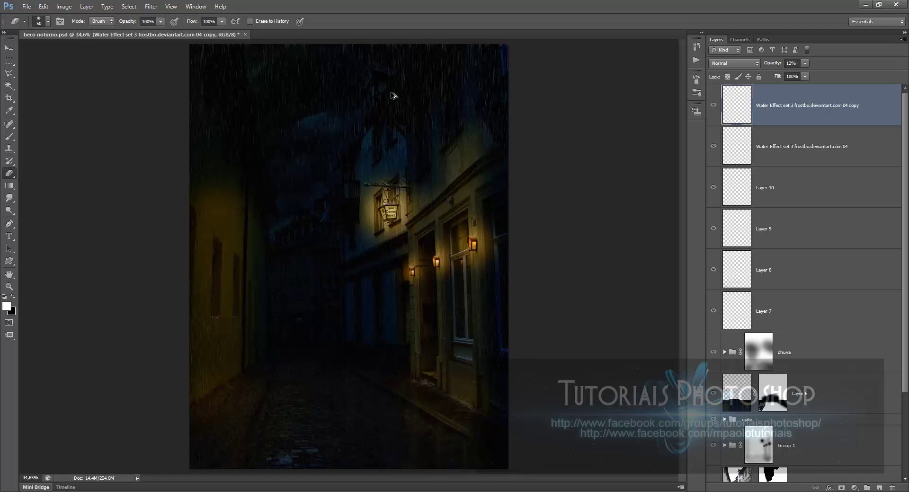
Stamp all visible layers into a new layer on top and open the Filter Gallery for it.
key(ctrl+shift+alt+e)
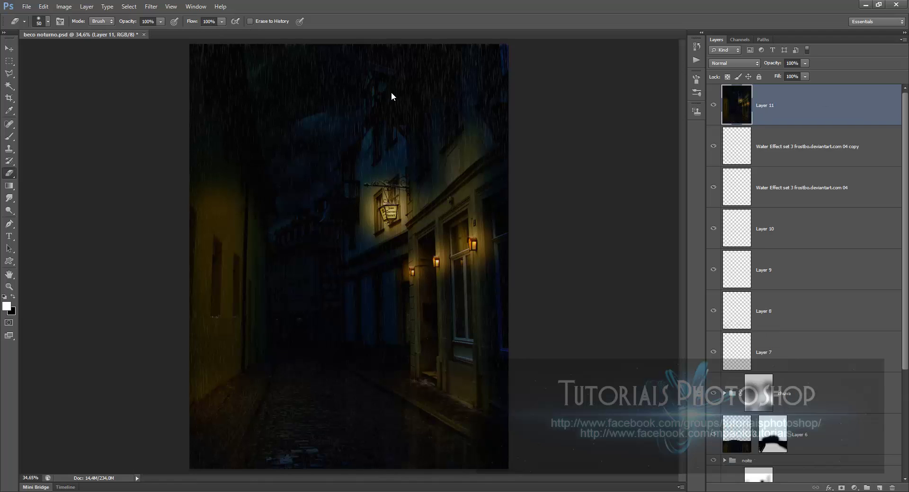
key(alt+t)
key(Down)
key(Down)
key(Down)
key(Up)
key(Return)
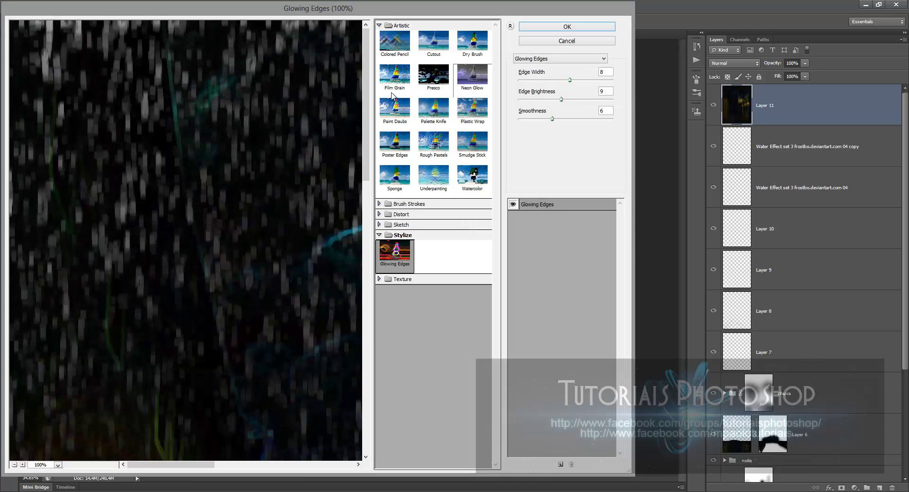
Apply Plastic Wrap to Layer 11 with Highlight Strength 11, Detail 7 and Smoothness 8.
click(472, 114)
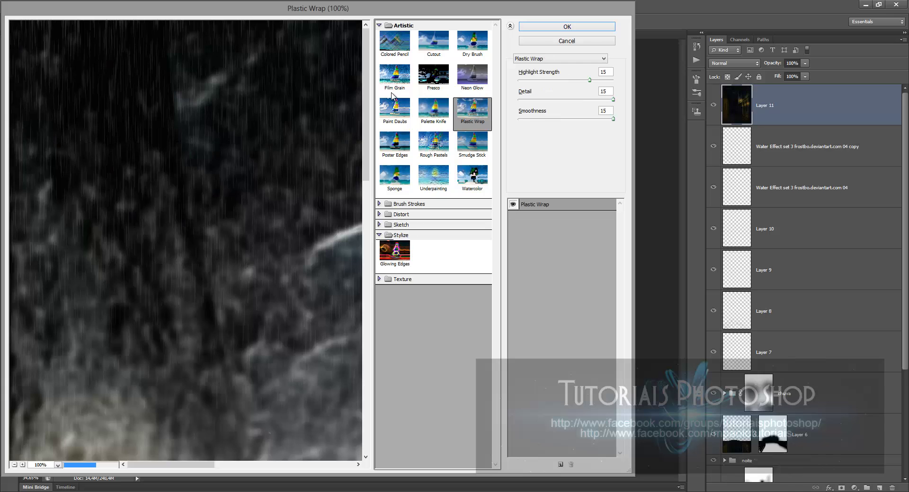
key(ctrl+minus)
key(ctrl+minus)
key(ctrl+minus)
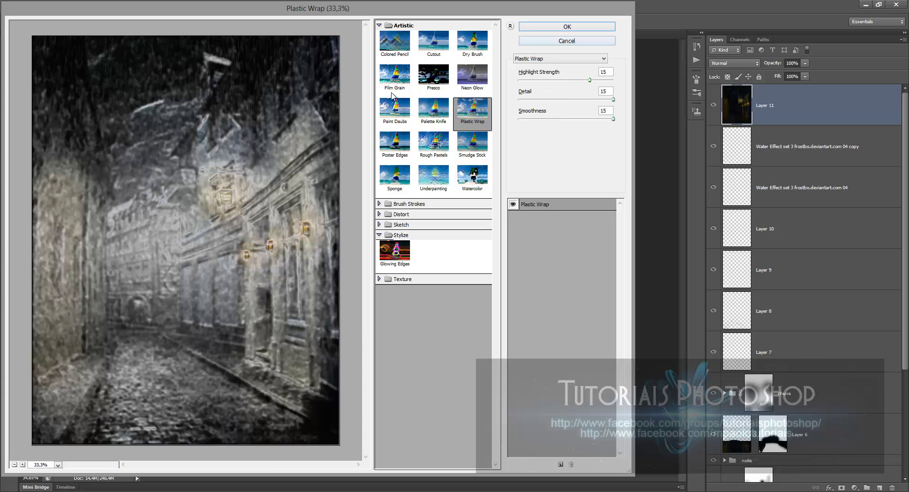
drag(613, 99, 571, 99)
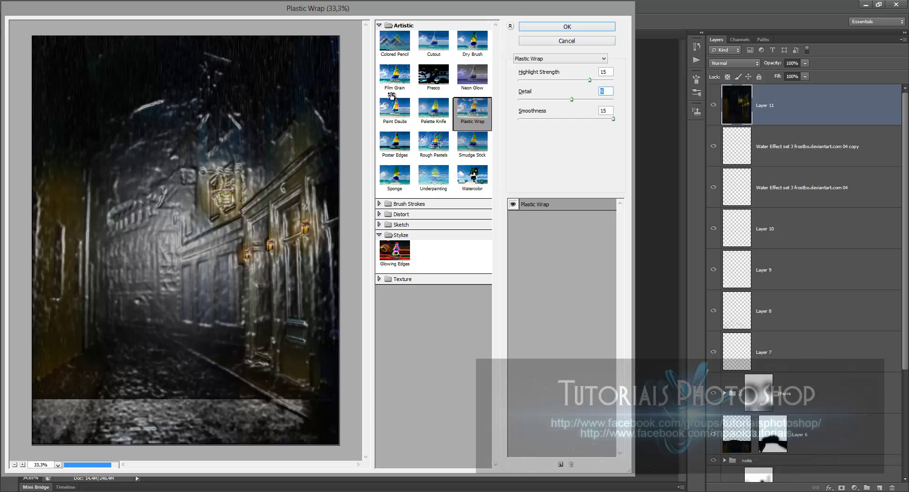
drag(613, 119, 560, 79)
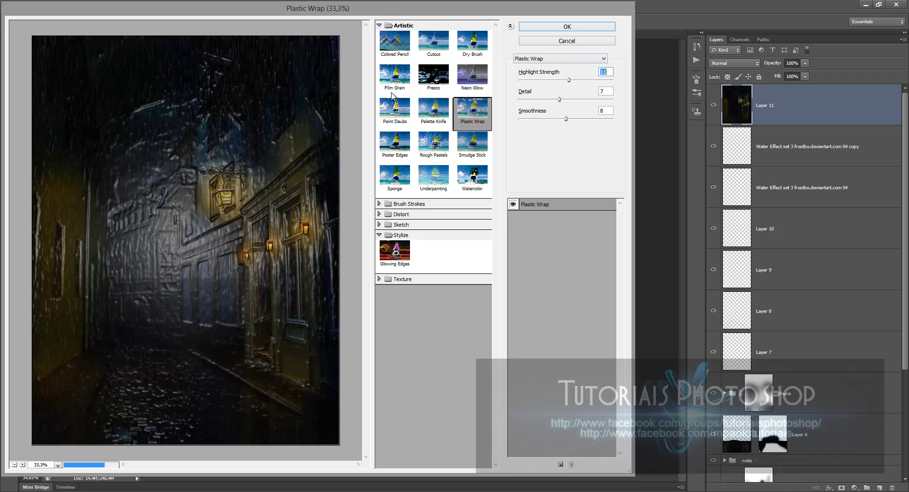
key(Return)
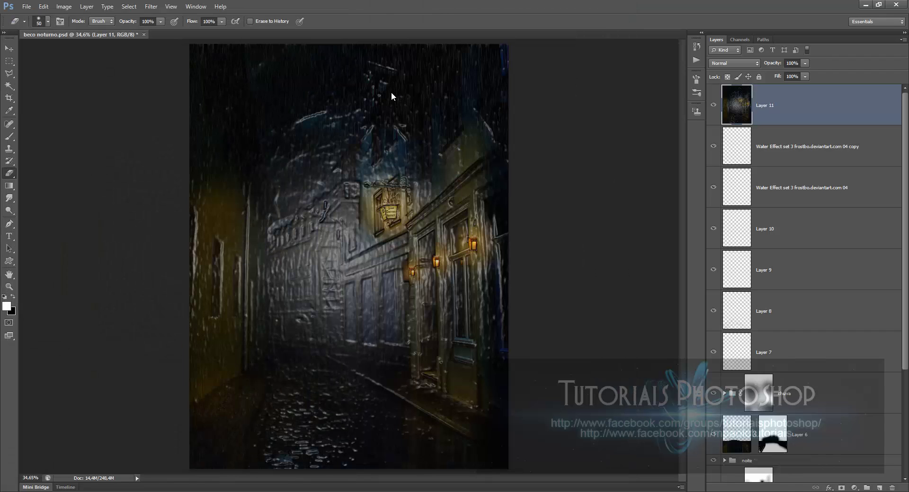
Try the Soft Light and Linear Light blend modes on Layer 11.
click(734, 62)
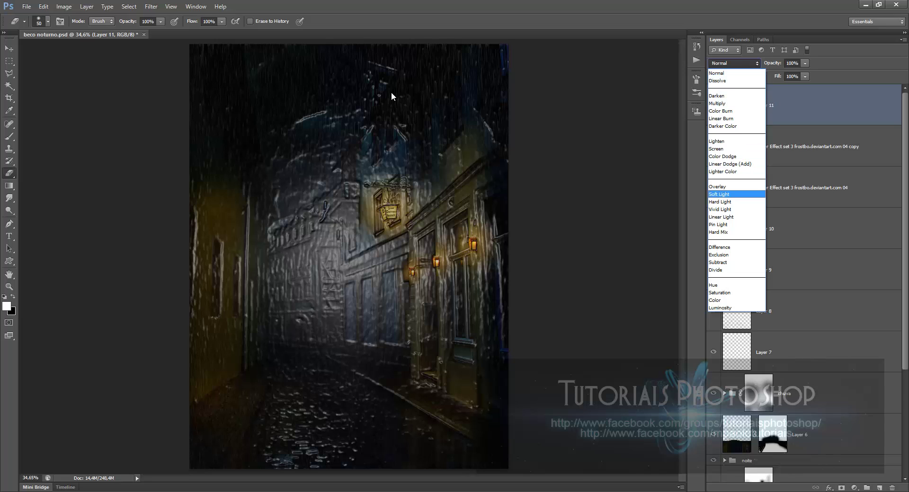
key(Return)
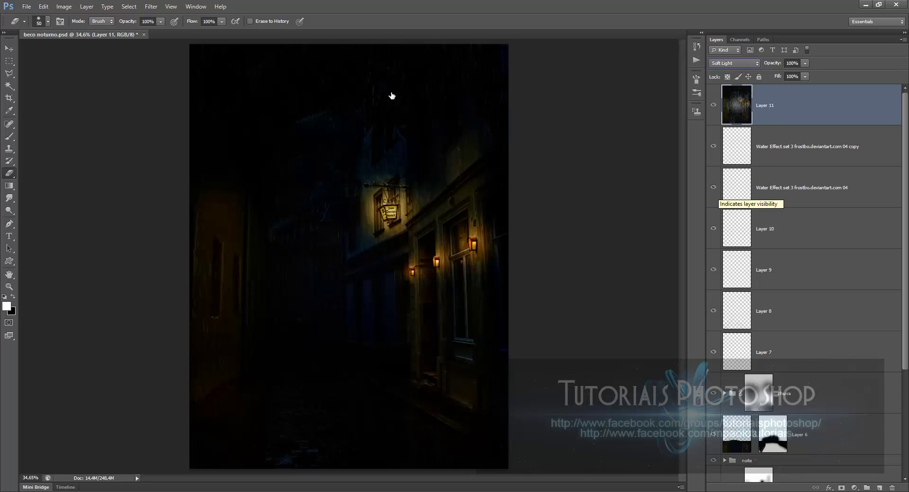
click(734, 63)
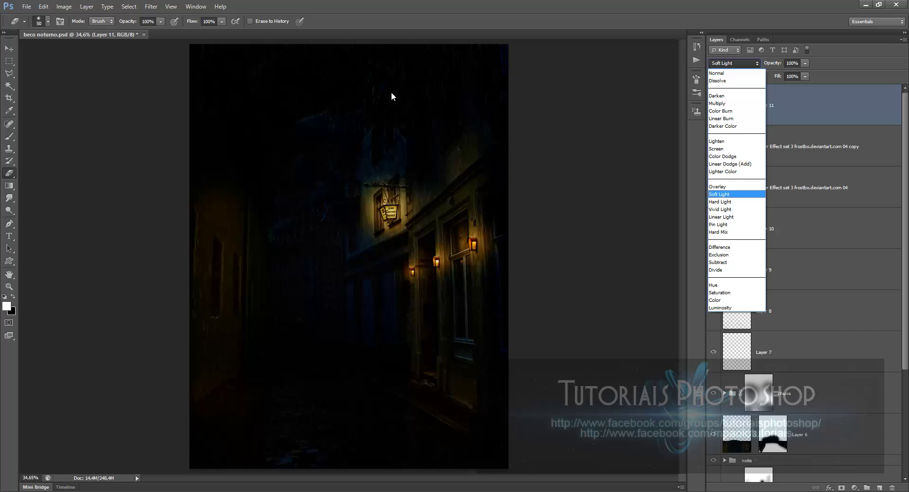
key(Down)
key(Return)
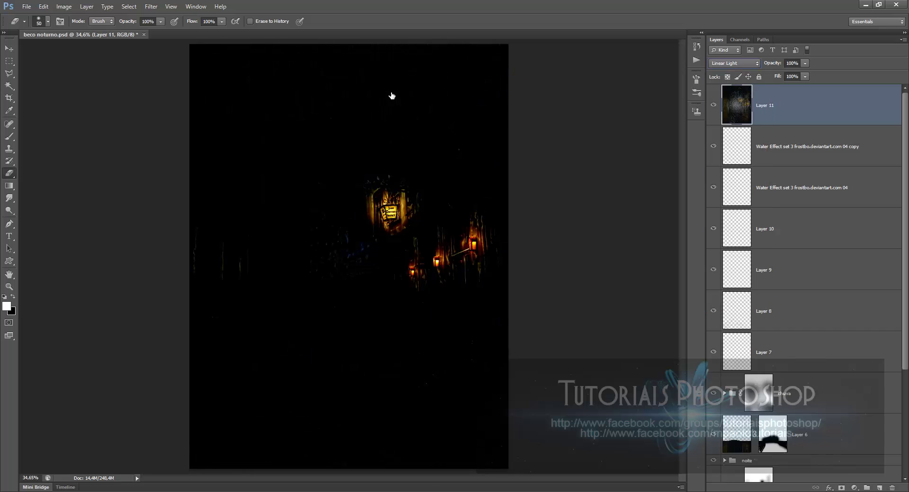
Set Layer 11's blend mode to Screen and its opacity to 10%.
click(734, 63)
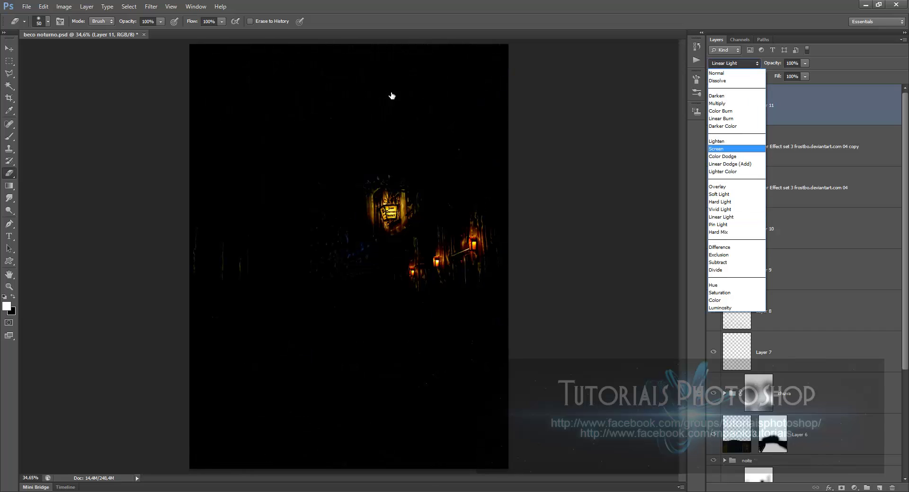
click(729, 151)
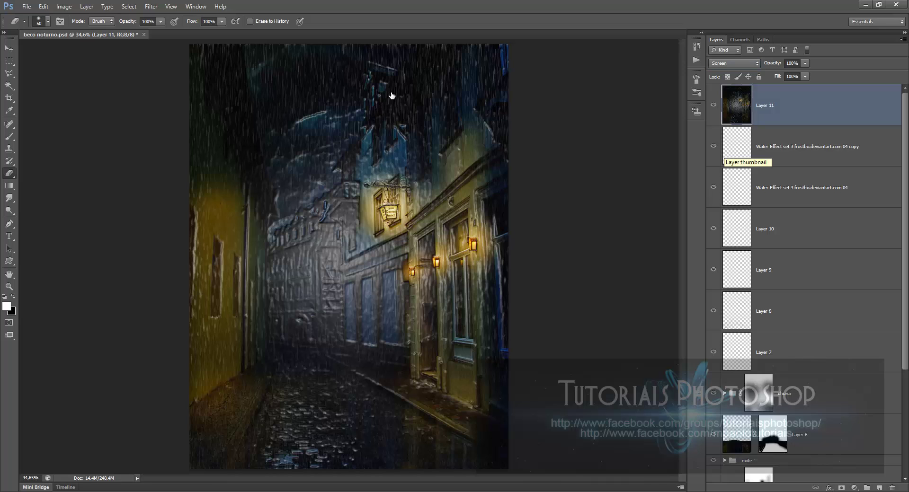
click(804, 63)
drag(805, 74, 765, 74)
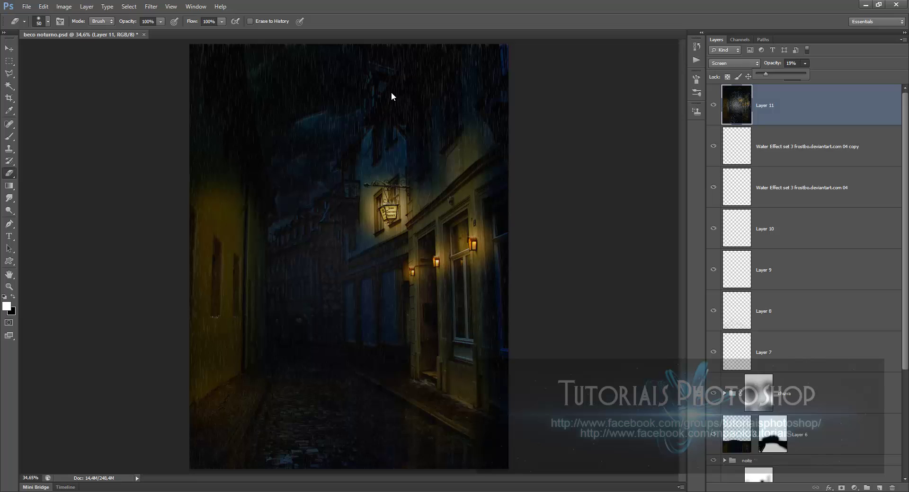
drag(765, 74, 765, 74)
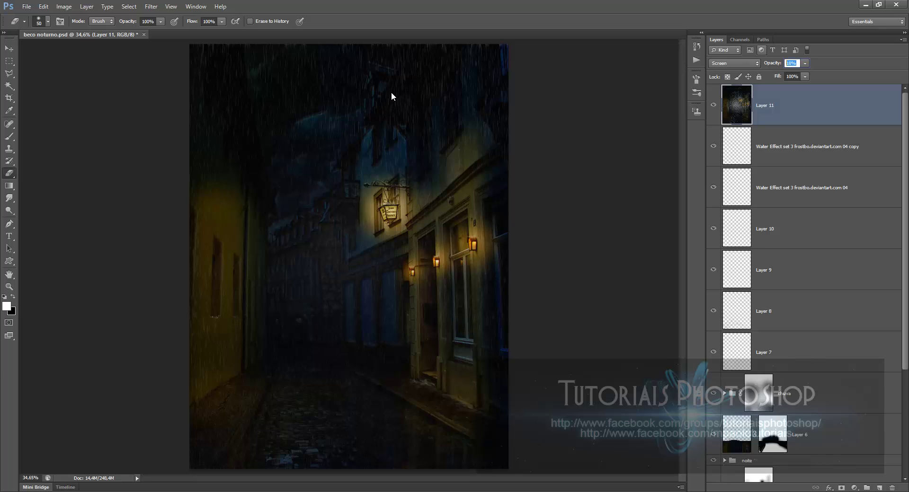
text(10)
key(Return)
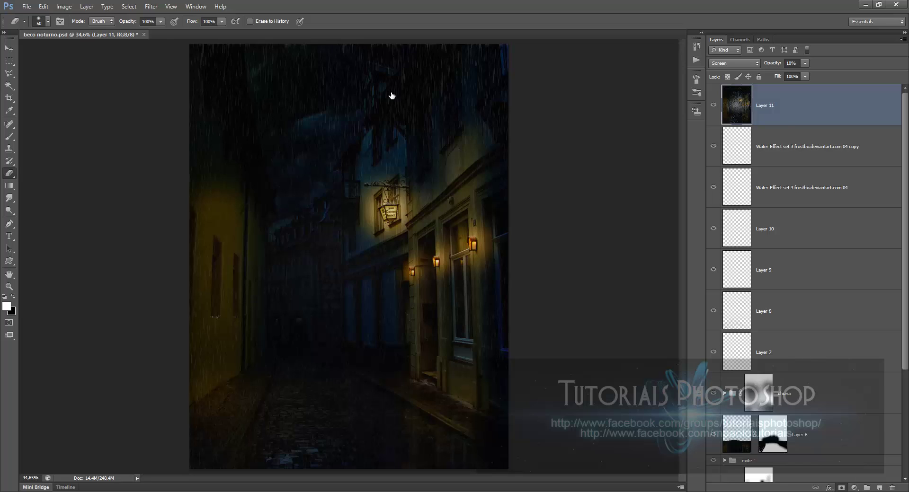
Add a layer mask to Layer 11, invert it to black and make white the foreground colour.
click(841, 488)
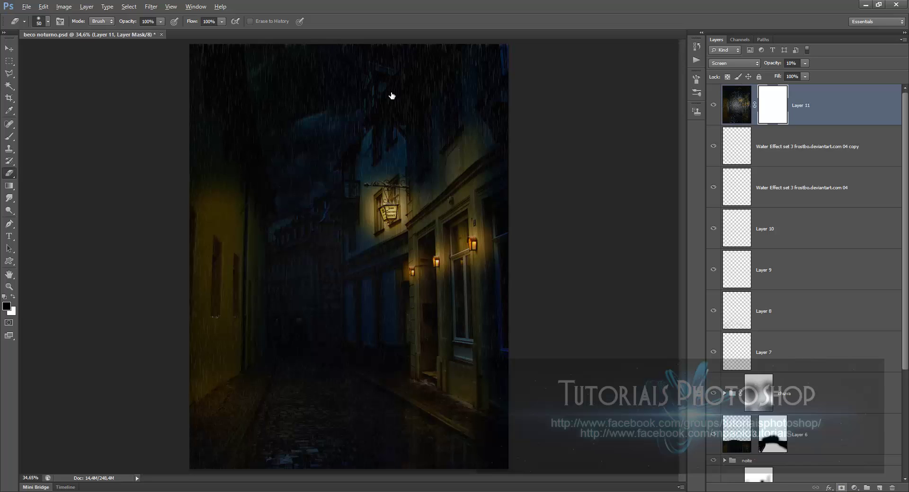
key(ctrl+i)
key(x)
drag(348, 314, 374, 314)
drag(160, 21, 148, 32)
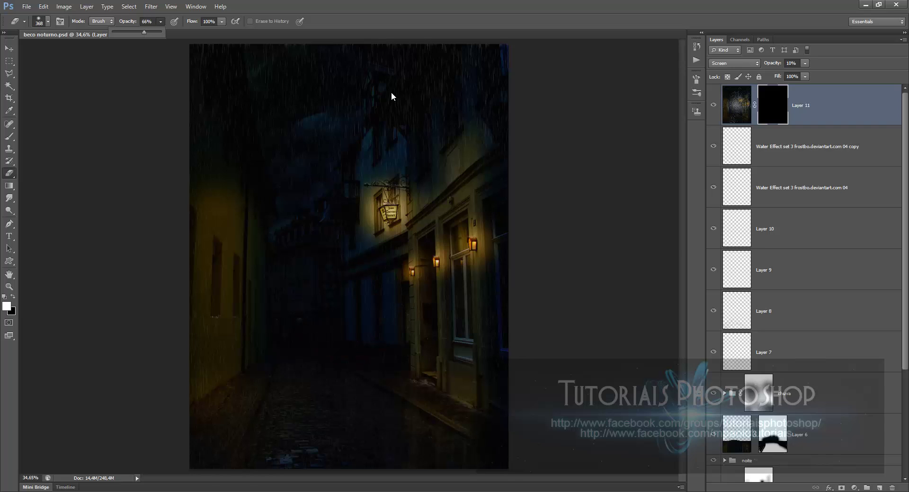
scroll(391, 93, up, 2)
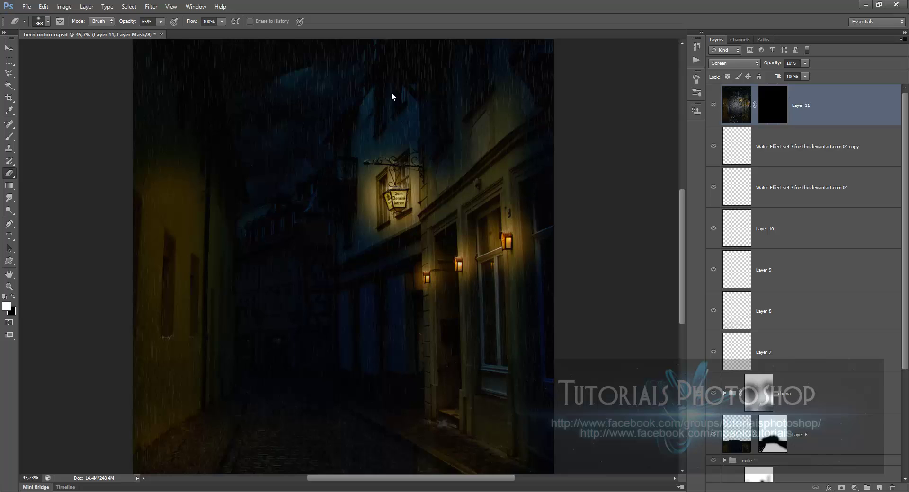
Set up a soft round brush of 294 px with 0% hardness and 53% opacity.
key(b)
click(196, 22)
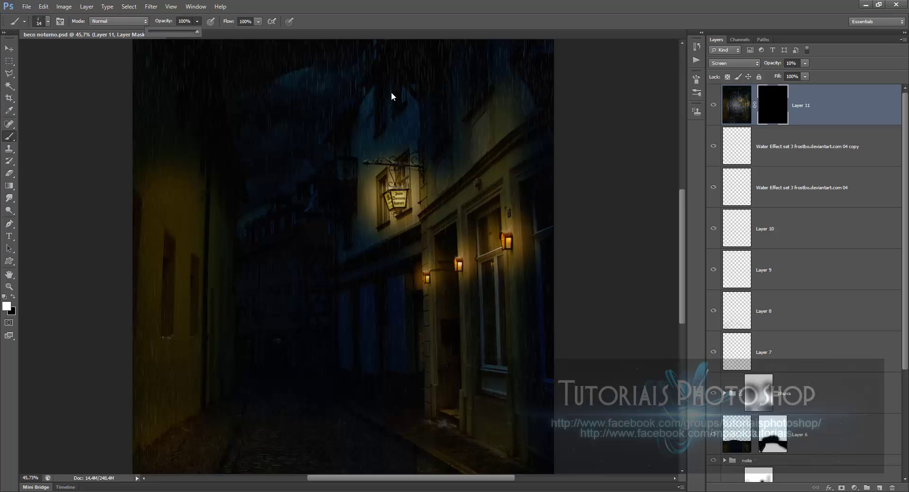
drag(484, 307, 515, 307)
right_click(418, 306)
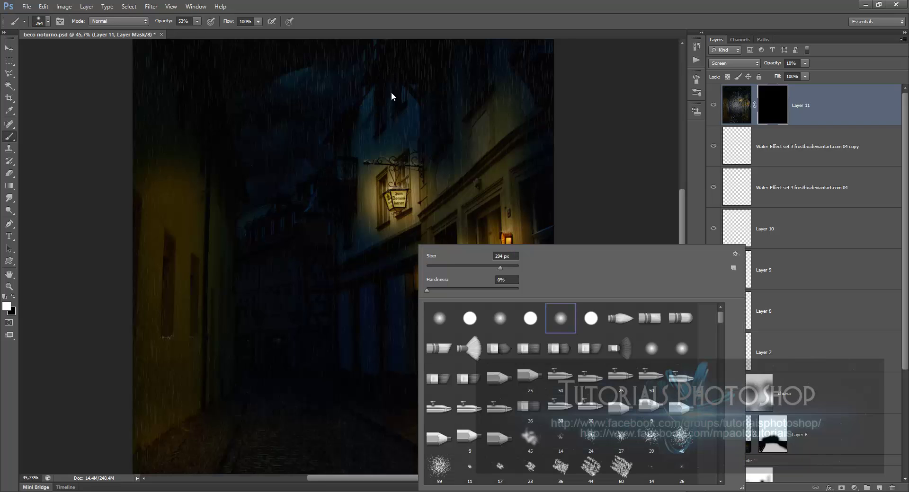
click(392, 96)
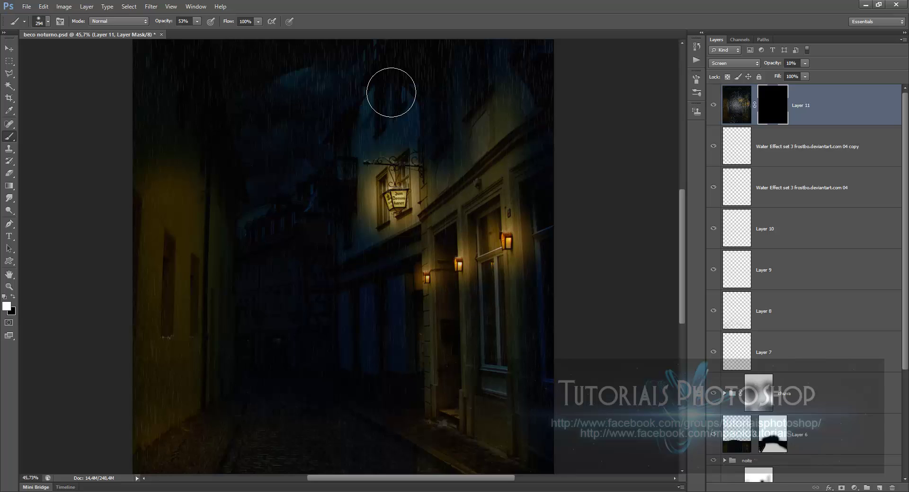
Paint white on Layer 11's mask over the lit building's facade, reducing the brush to 137 px.
mouse_move(444, 265)
mouse_down()
mouse_move(461, 246)
mouse_move(444, 221)
mouse_up()
key(ctrl+z)
scroll(391, 93, down, 3)
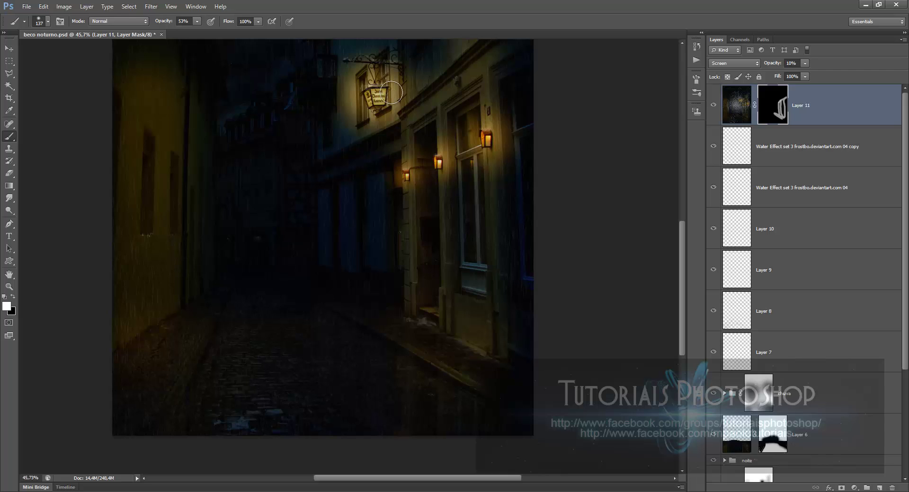
Paint white on Layer 11's mask over the street, the lit building and the opposite wall, using a much larger soft brush.
key(ctrl+0)
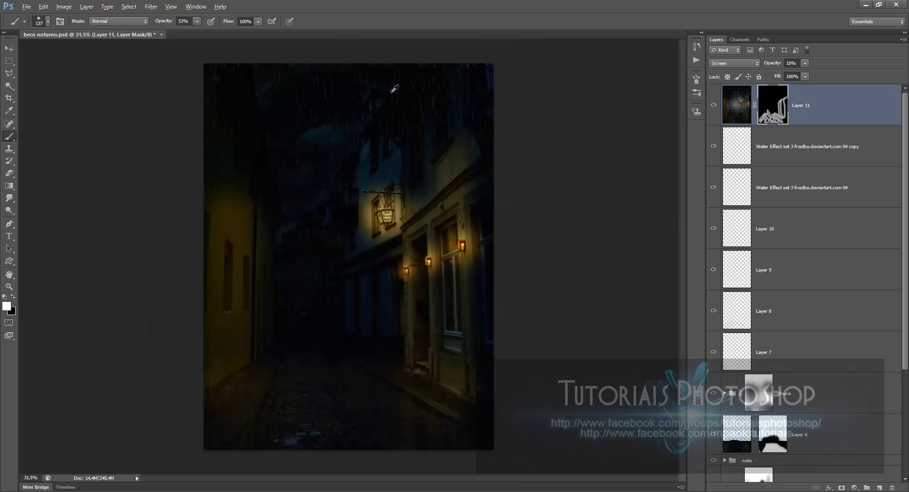
key(ctrl+2)
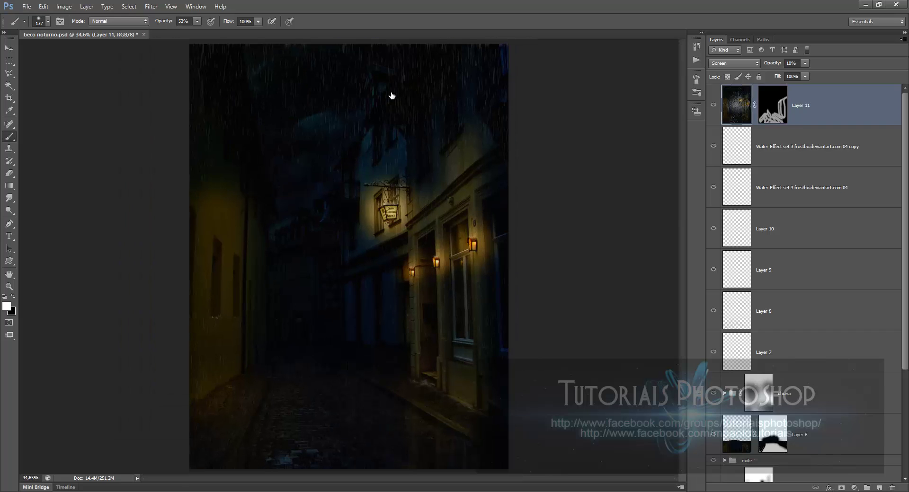
alt+click(772, 104)
alt+click(773, 105)
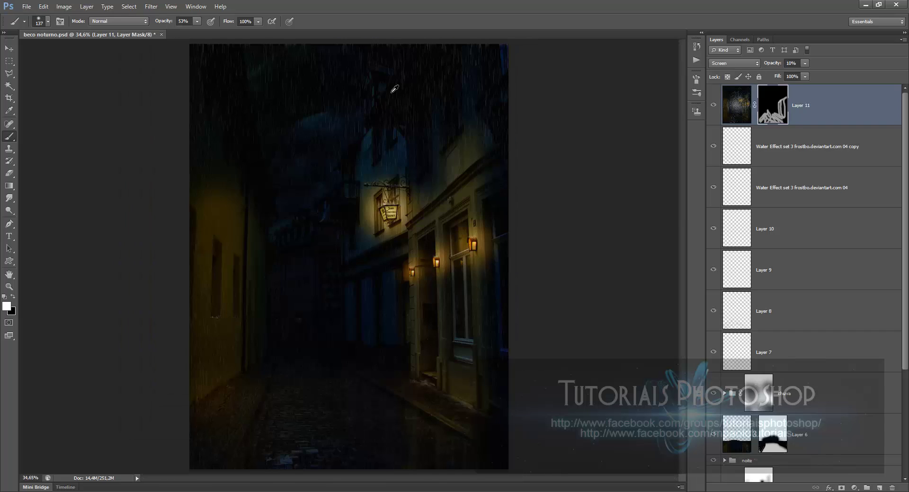
drag(365, 392, 423, 392)
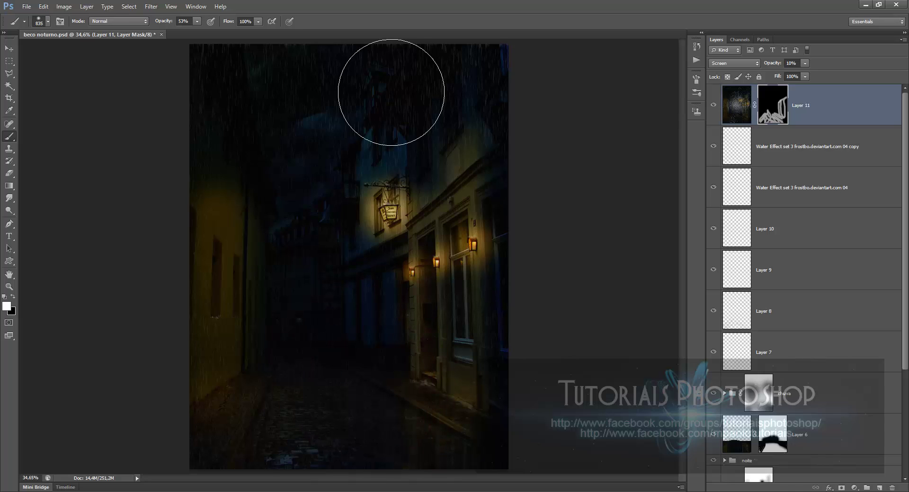
click(391, 92)
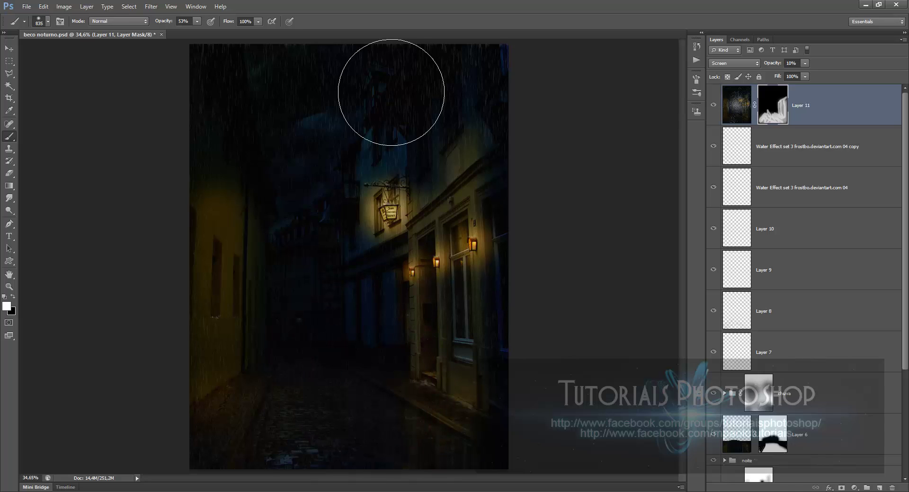
key(ctrl+alt+z)
Raise Layer 11's opacity to 21%.
click(805, 63)
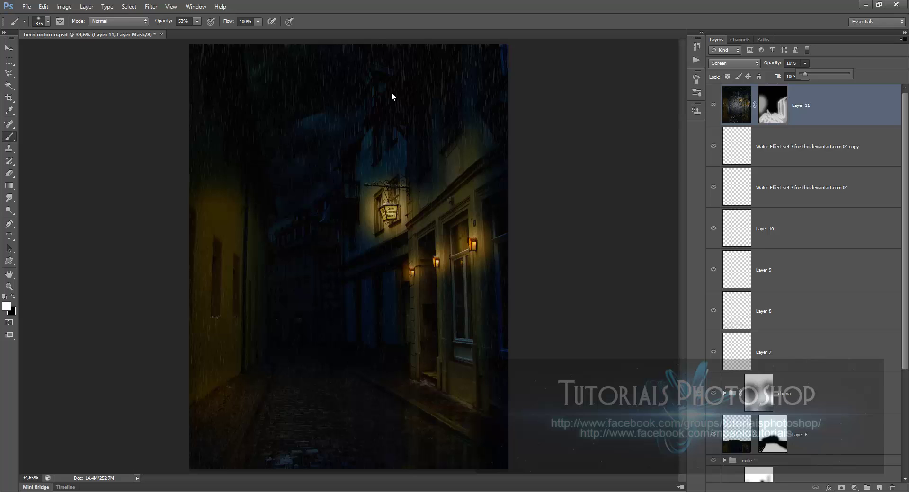
click(805, 64)
click(805, 64)
drag(804, 74, 817, 73)
Stamp all visible layers into a new layer above Layer 11 and open it in Color Efex Pro 4.
click(737, 105)
key(ctrl+alt+shift+e)
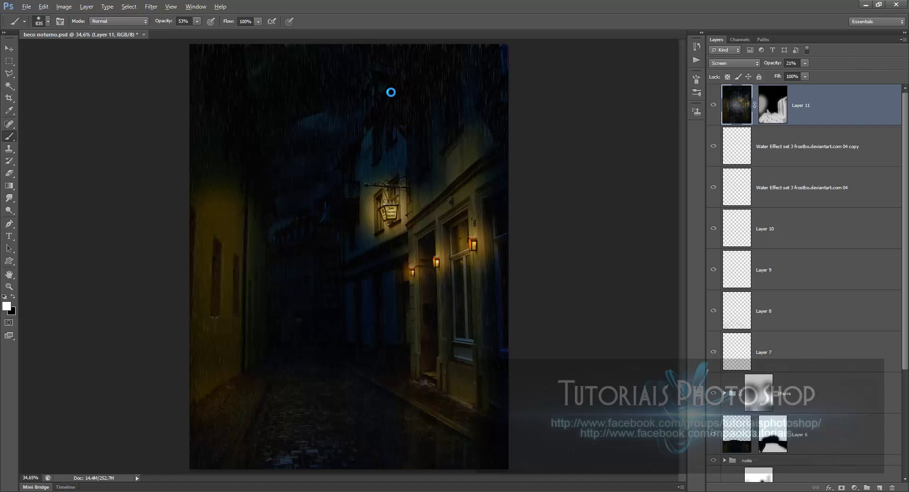
click(151, 7)
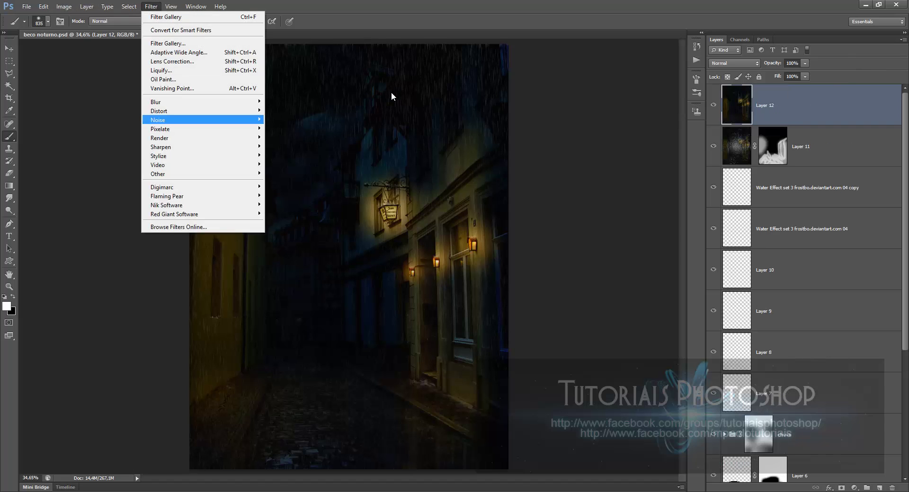
mouse_move(167, 206)
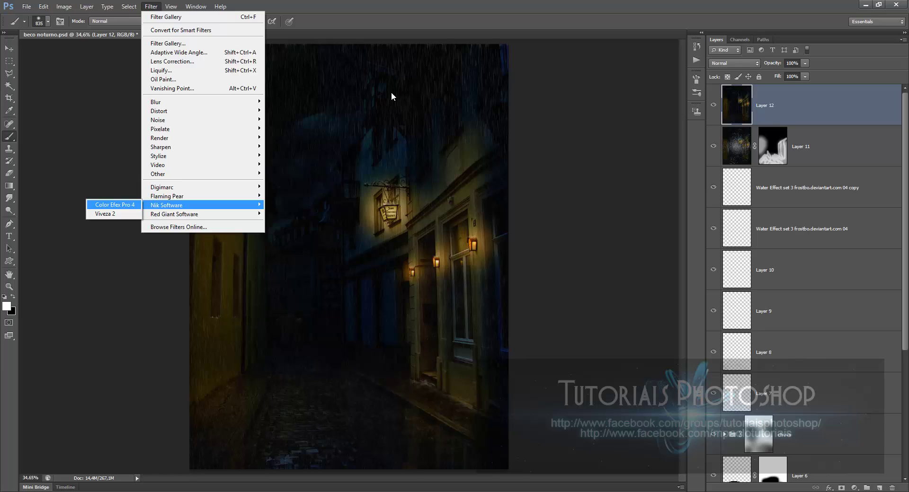
click(115, 204)
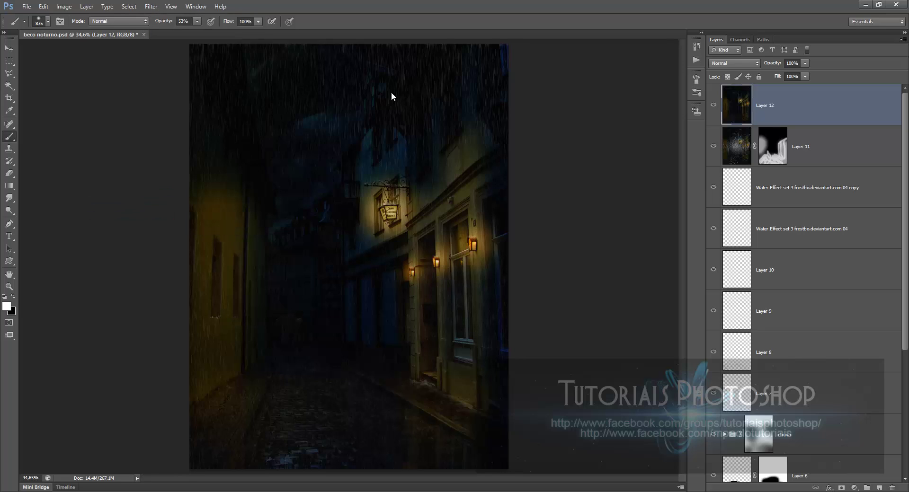
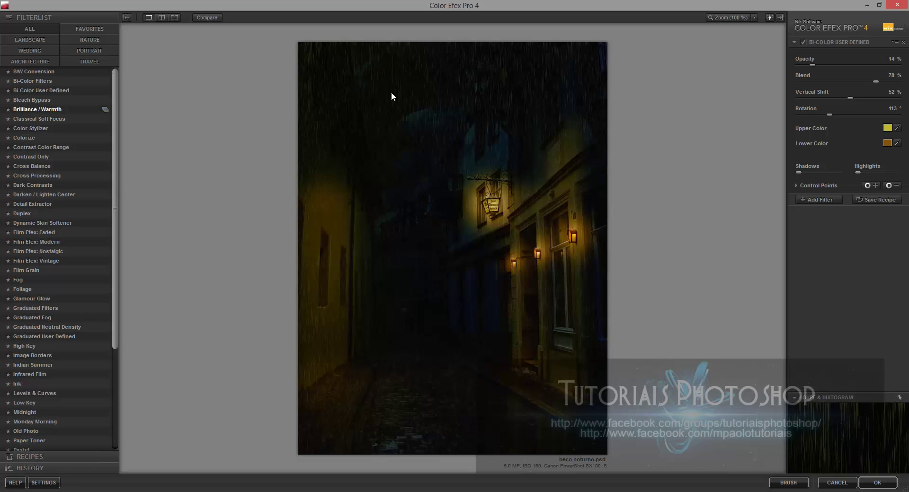
Apply Bleach Bypass with brightness 24%, saturation -34% and contrast 59%, and set the resulting layer's opacity to 77%.
click(31, 100)
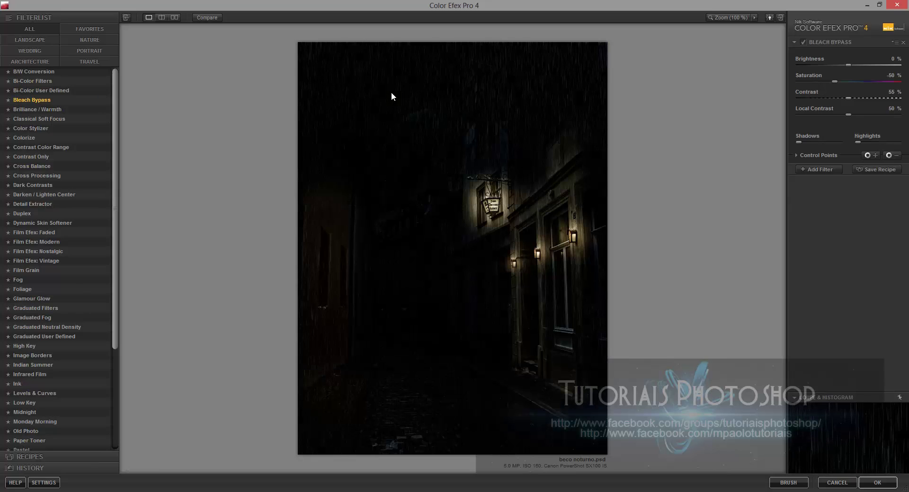
drag(848, 65, 872, 65)
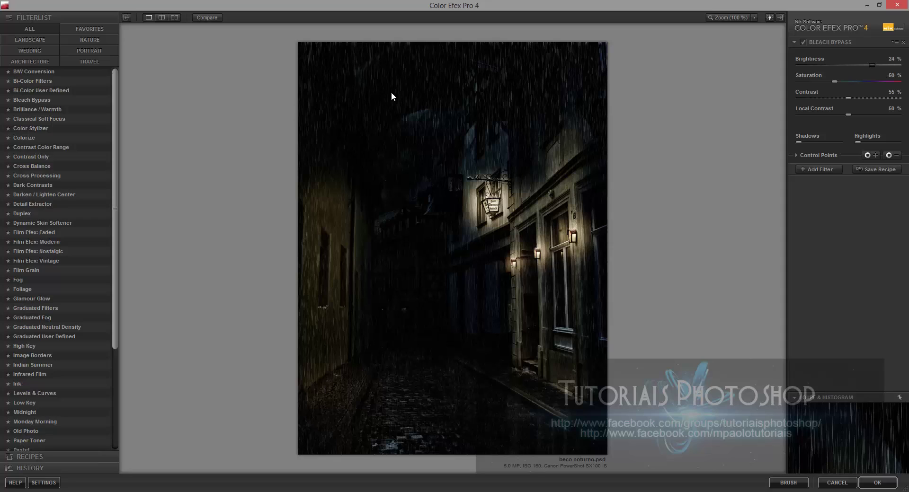
drag(834, 81, 854, 98)
click(877, 482)
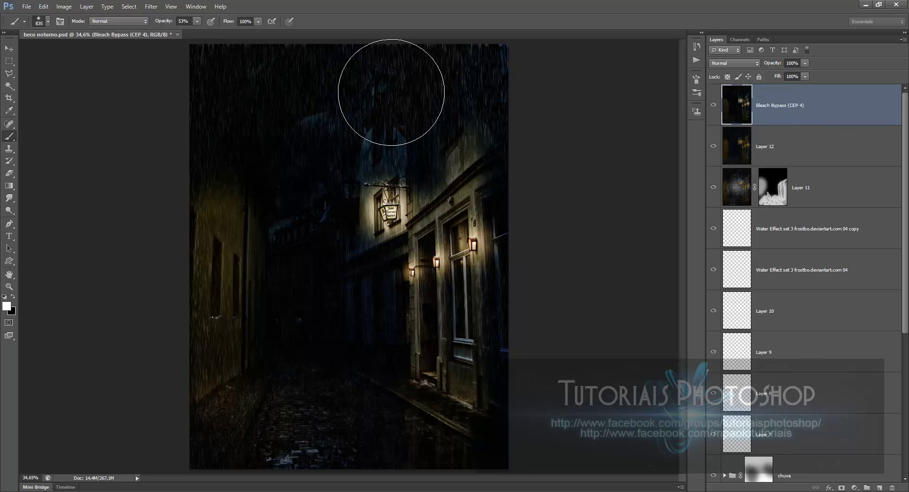
click(805, 63)
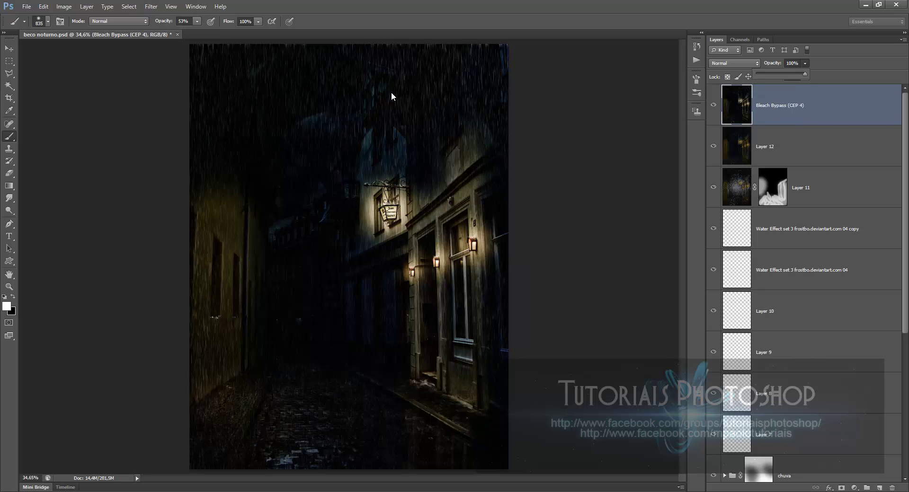
drag(805, 74, 792, 74)
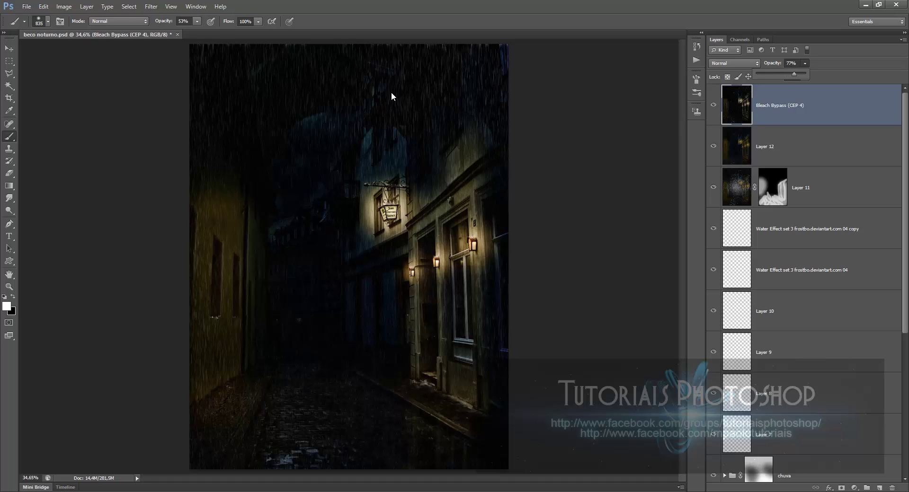
Add a layer mask to Layer 12 and paint black over the sky area, raising the brush opacity to 100%.
click(777, 146)
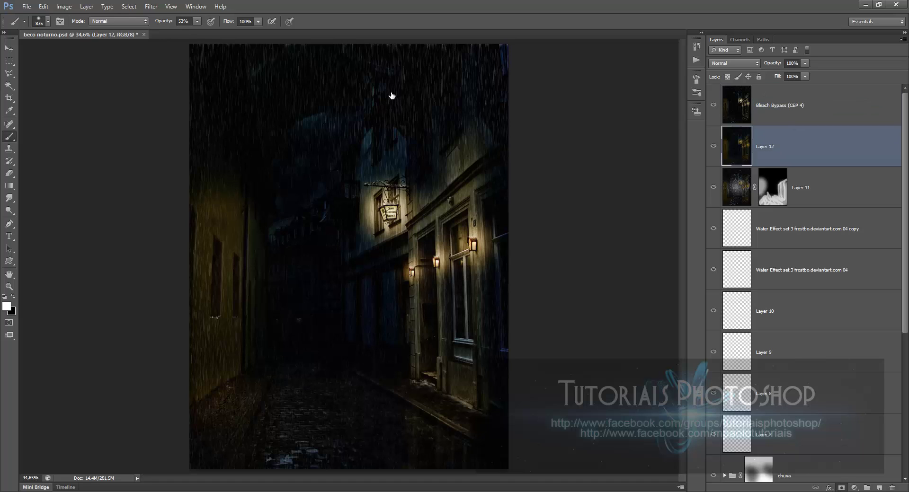
click(841, 488)
key(x)
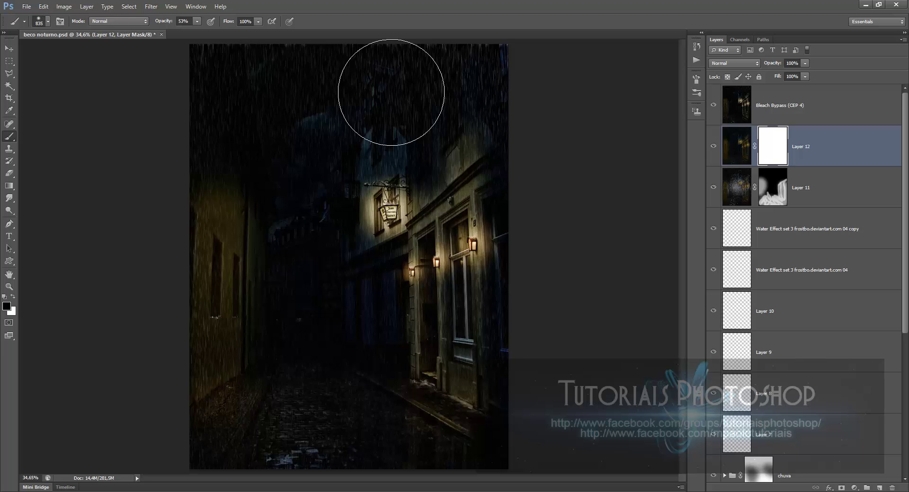
drag(208, 94, 497, 80)
click(197, 21)
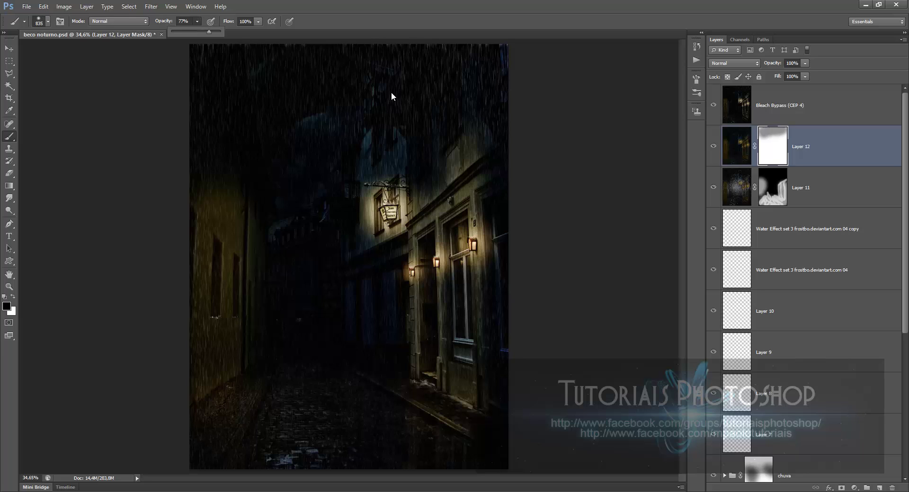
drag(208, 31, 221, 31)
click(392, 92)
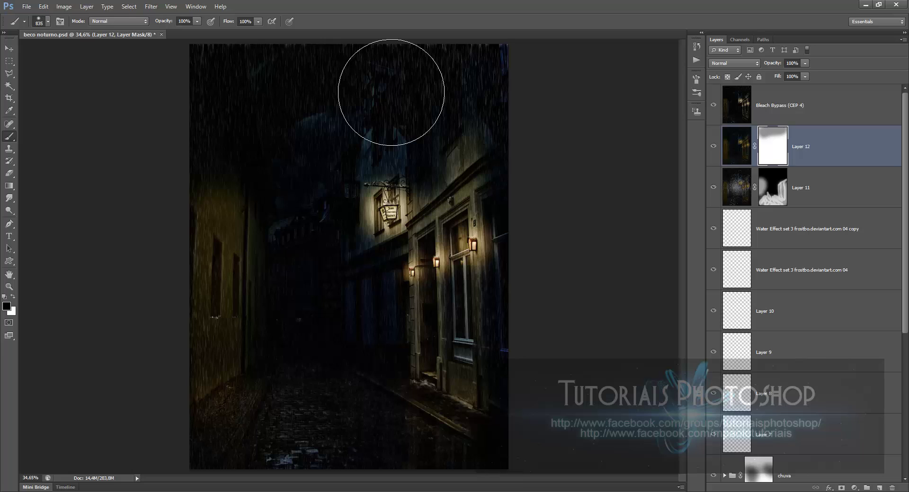
click(391, 92)
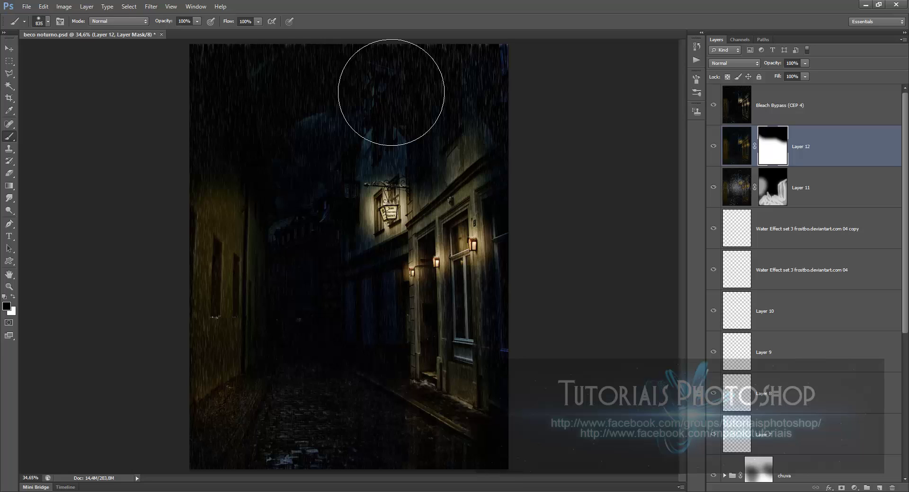
Stamp all visible layers above the Bleach Bypass layer and open the new layer in Color Efex Pro 4.
key(alt+bracketright)
key(x)
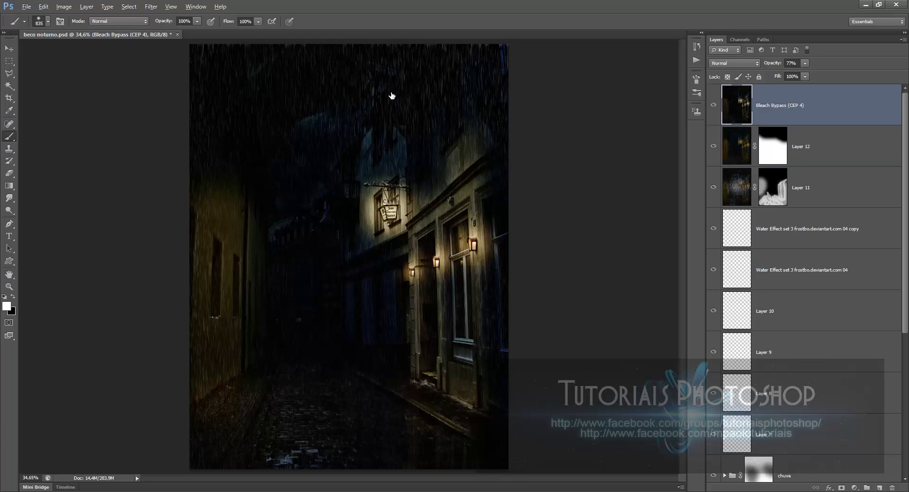
key(ctrl+shift+alt+e)
key(alt+t)
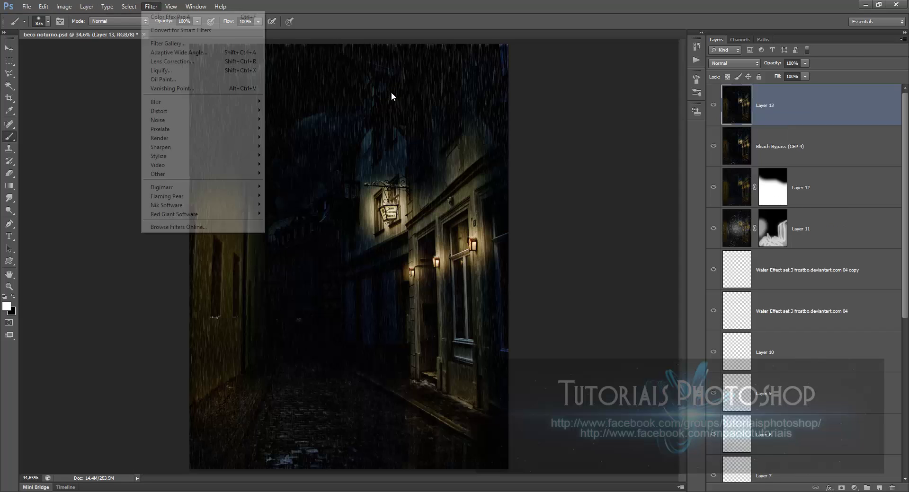
mouse_move(166, 205)
click(116, 205)
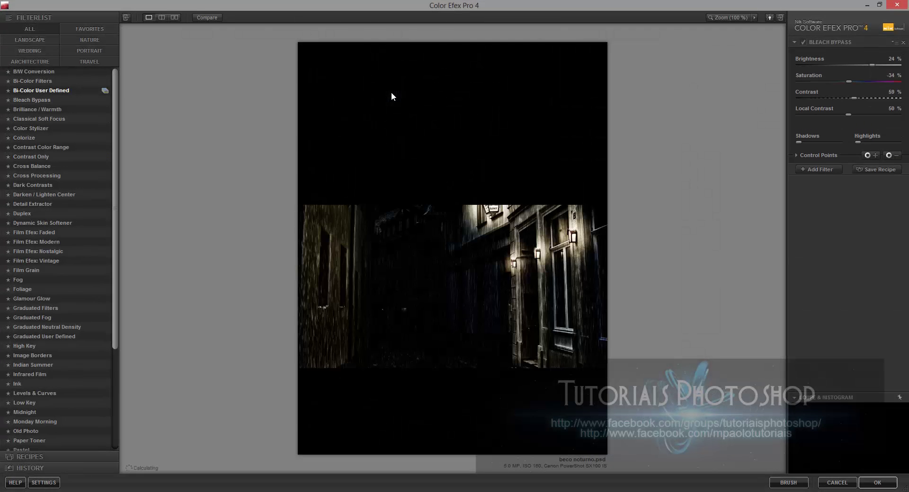
Apply the Brilliance / Warmth filter with saturation about 38% and warmth 49%.
click(43, 90)
click(37, 110)
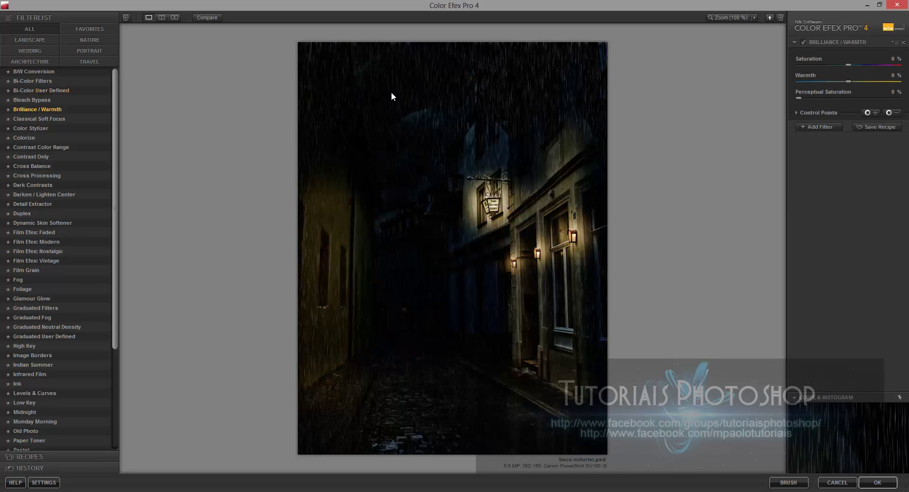
mouse_move(848, 82)
mouse_down()
mouse_move(864, 82)
mouse_move(867, 64)
mouse_up()
drag(864, 82, 873, 82)
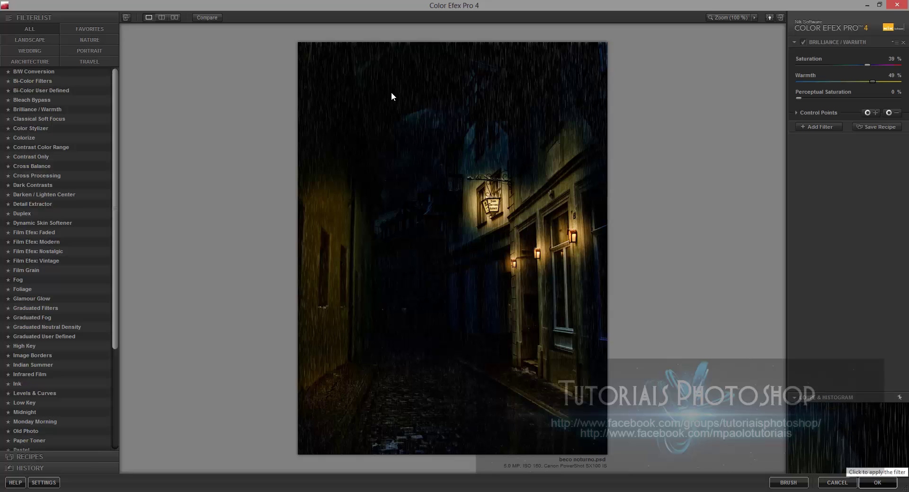
click(877, 482)
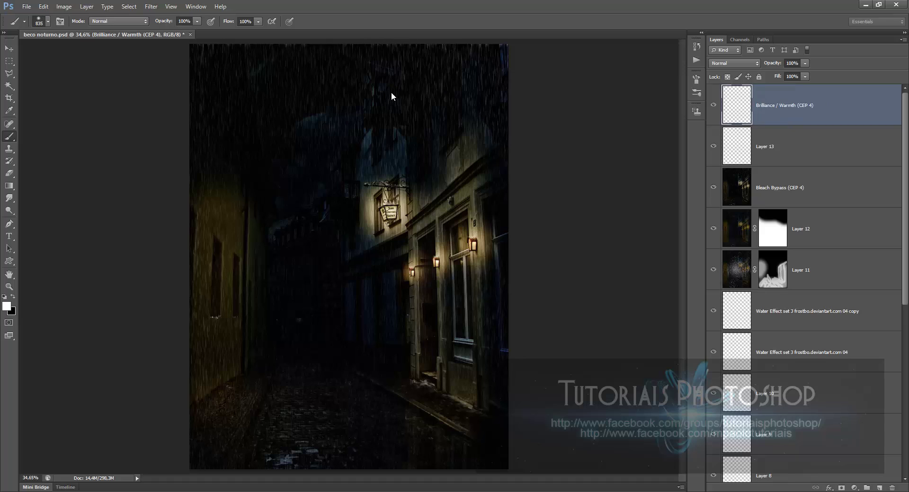
Stamp all visible layers above the Brilliance / Warmth layer and open the new layer in Color Efex Pro 4.
key(ctrl+shift+alt+e)
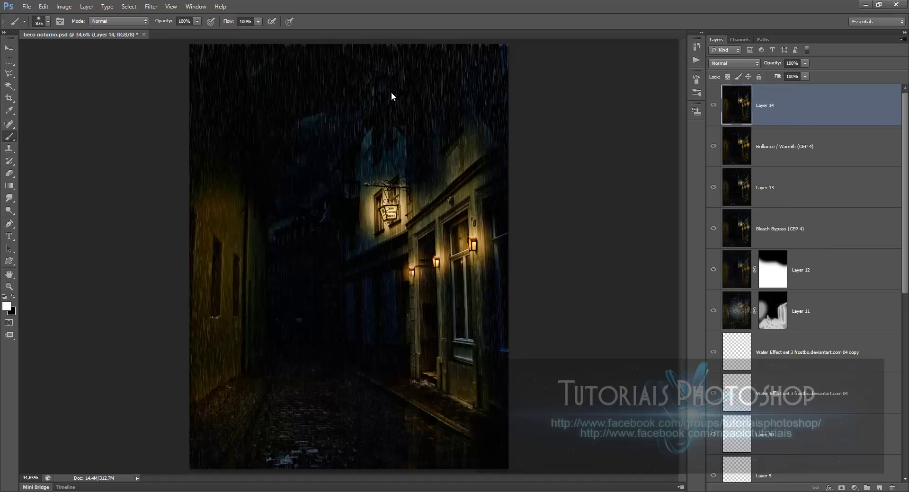
click(151, 6)
mouse_move(166, 205)
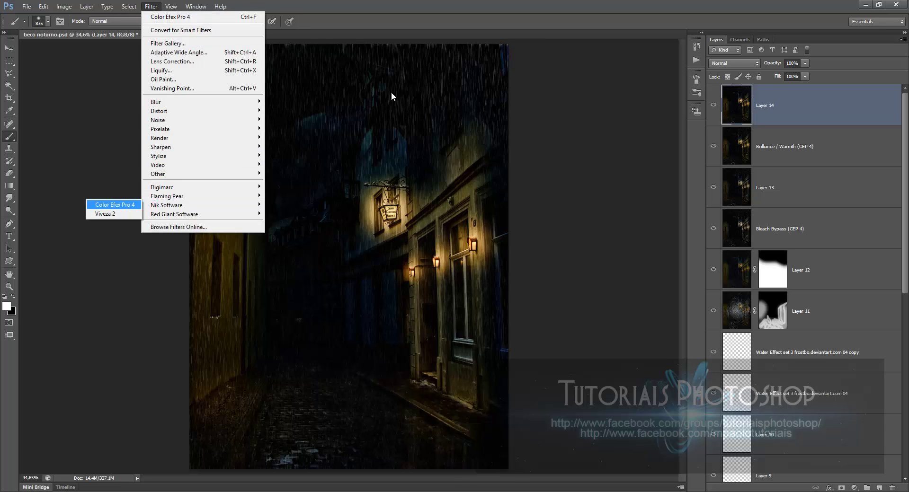
click(114, 205)
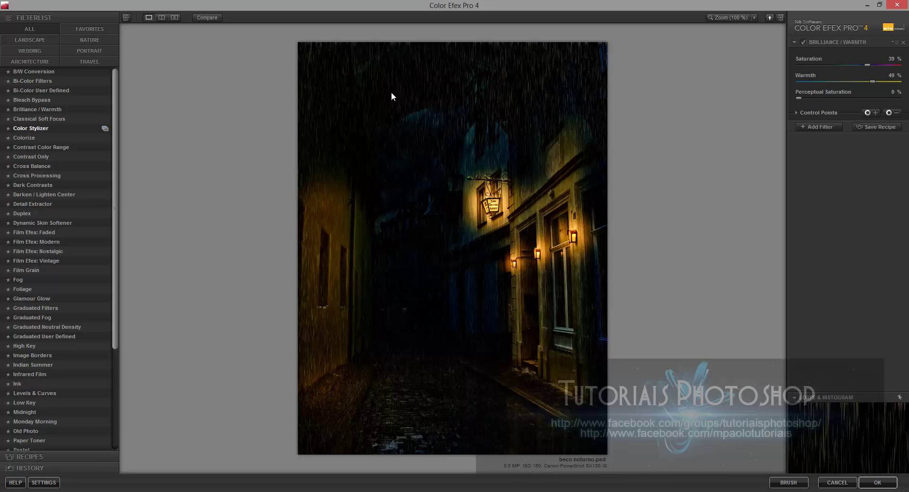
Apply Classical Soft Focus with diffused detail 29%, strength 32% and brightness -7%, and stamp all visible layers into a new layer.
click(39, 119)
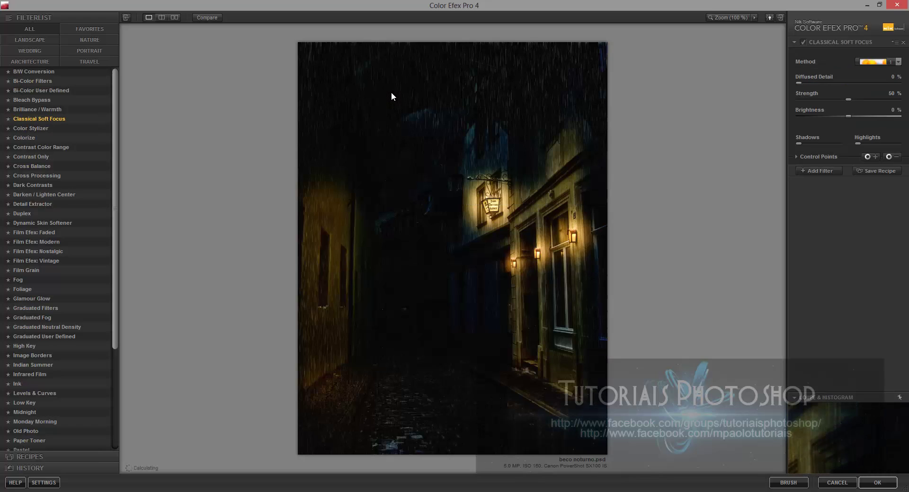
drag(848, 115, 856, 116)
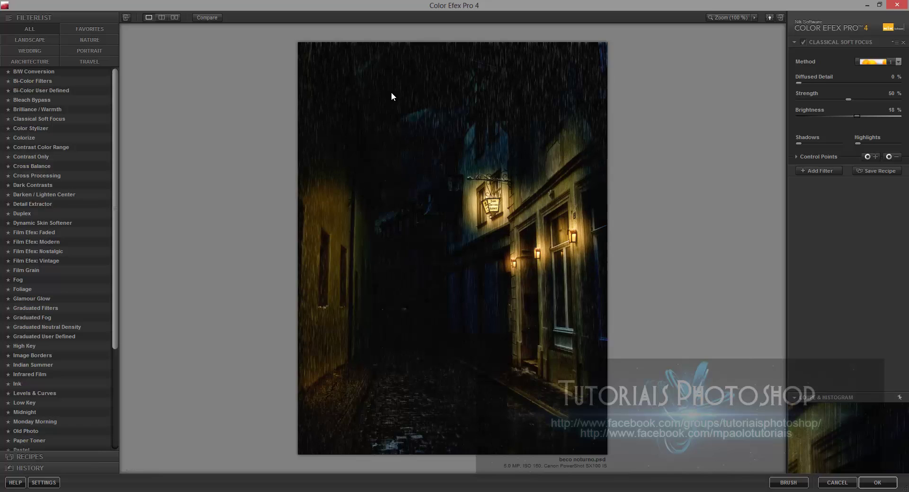
mouse_move(798, 83)
mouse_down()
mouse_move(839, 83)
mouse_move(827, 83)
mouse_up()
drag(856, 116, 844, 116)
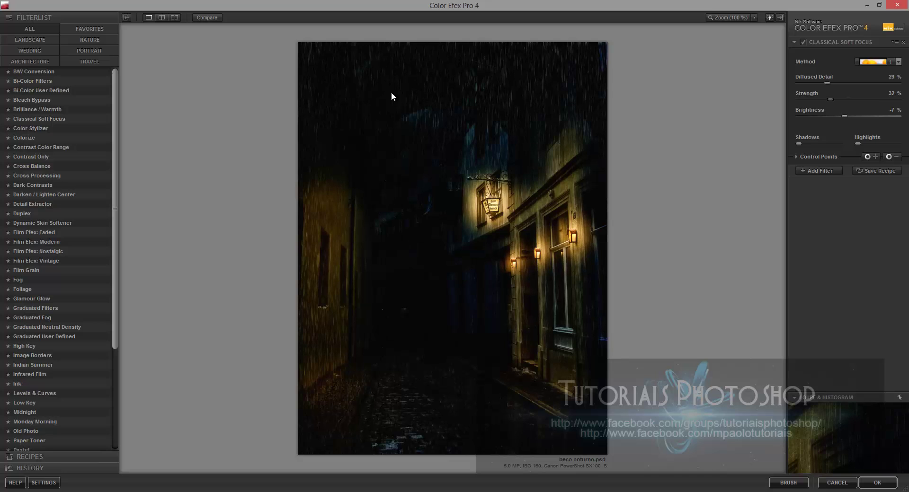
click(877, 482)
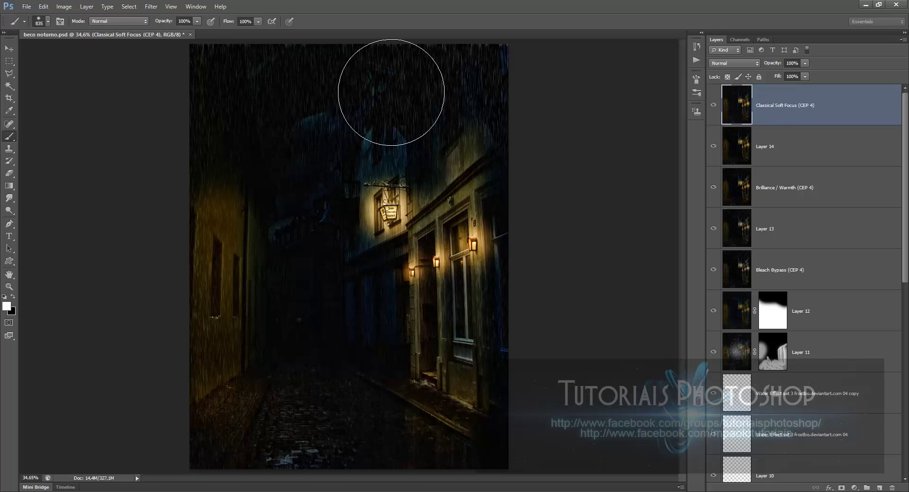
key(ctrl+shift+alt+e)
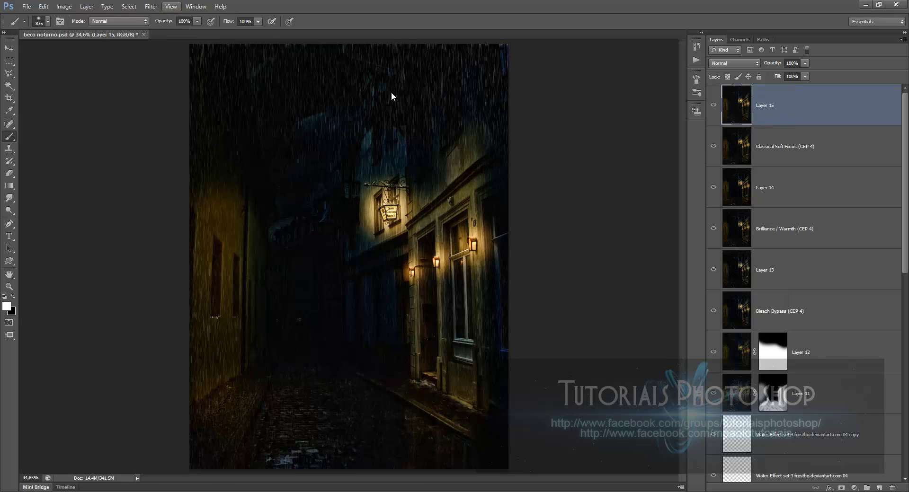
Apply Viveza 2 to the stamped layer with saturation 5%, structure 24% and shadow adjustments -6%.
click(151, 7)
mouse_move(167, 206)
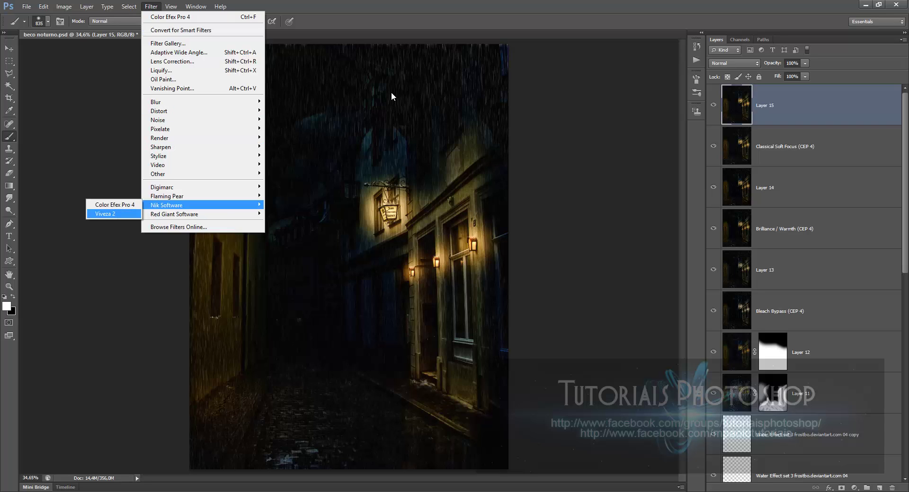
click(105, 214)
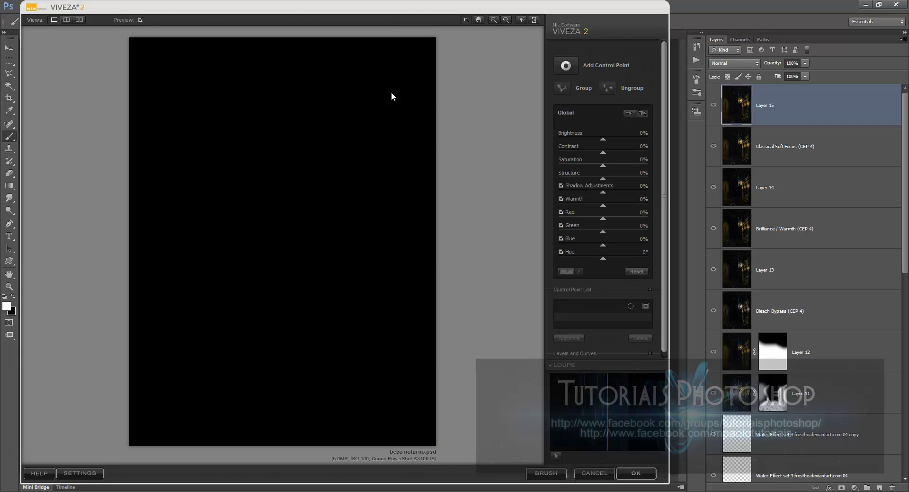
mouse_move(602, 193)
mouse_down()
mouse_move(614, 179)
mouse_move(604, 166)
mouse_up()
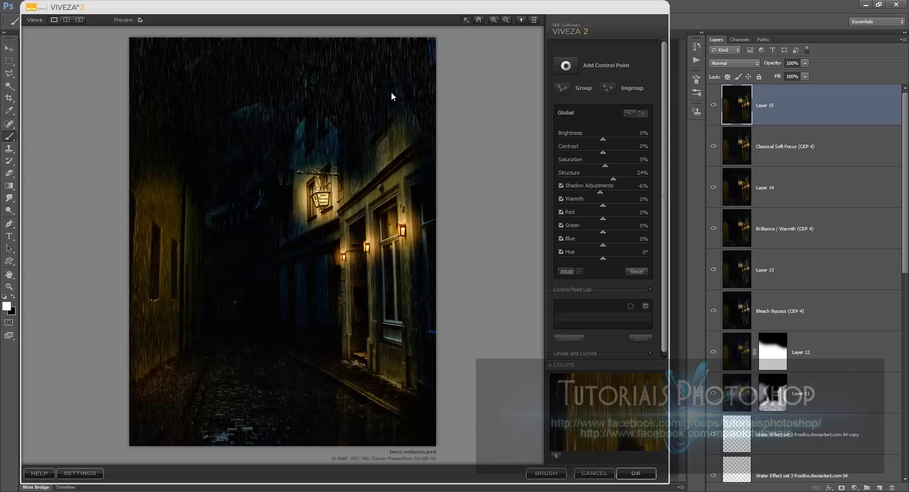
mouse_move(603, 218)
mouse_down()
mouse_move(610, 245)
mouse_move(598, 245)
mouse_move(605, 232)
mouse_move(595, 232)
mouse_move(602, 259)
mouse_up()
click(635, 474)
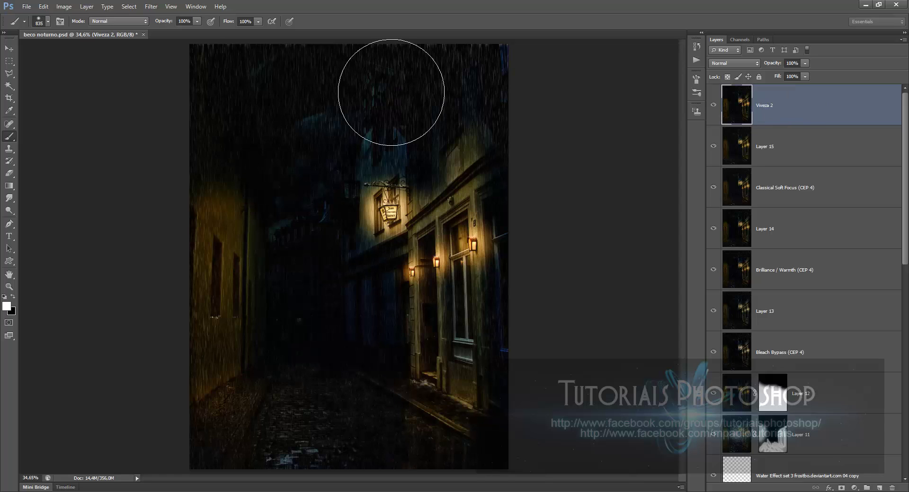
Group all layers from Viveza 2 down to Bleach Bypass into one layer group.
key(space)
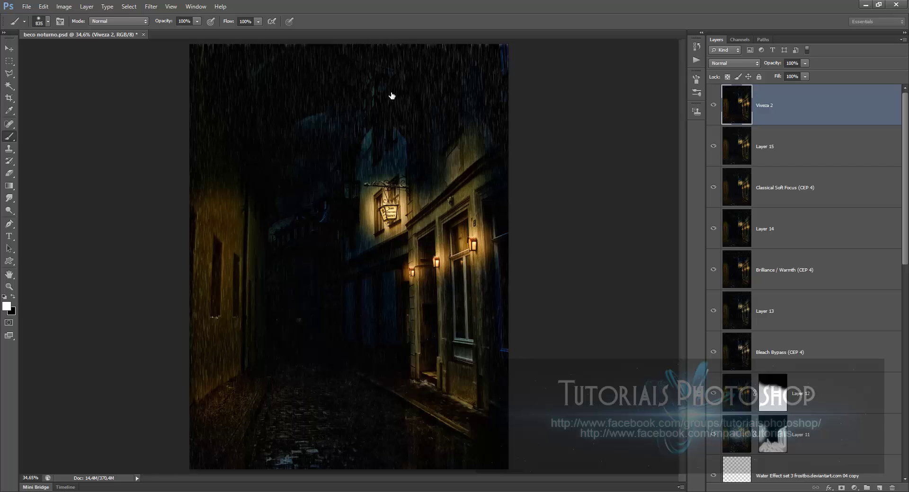
shift+click(786, 311)
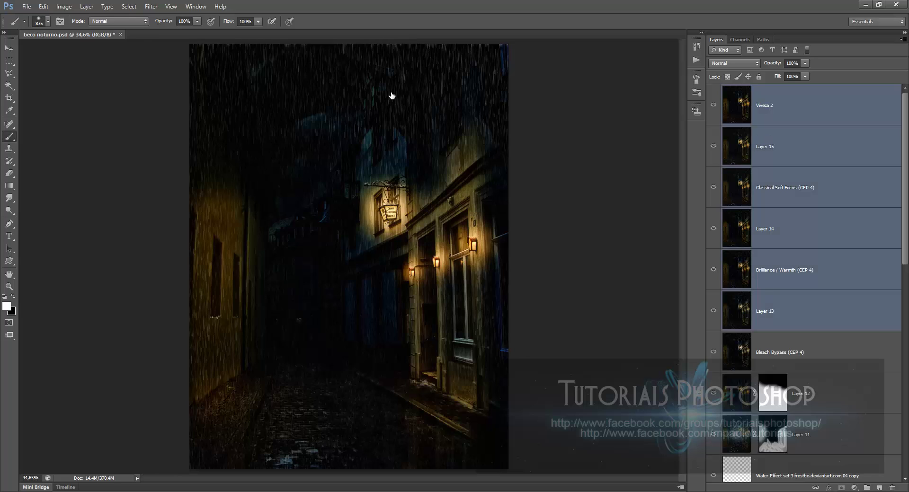
key(alt+shift+bracketleft)
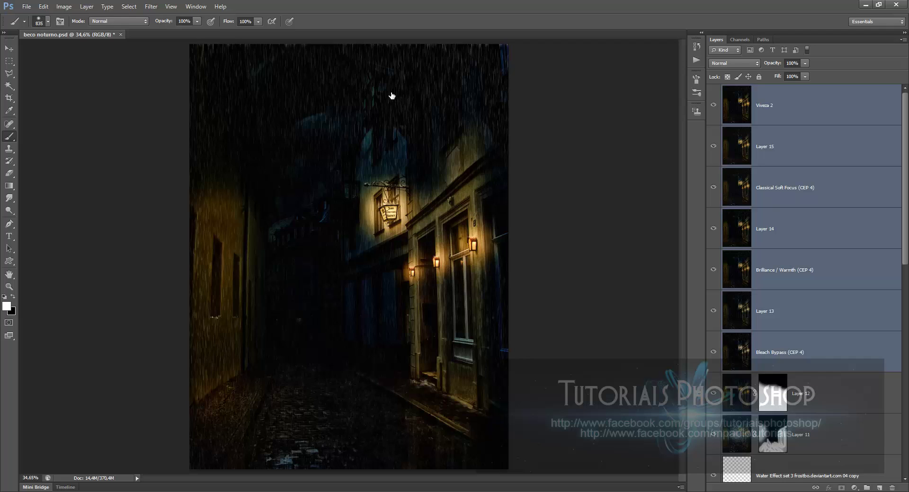
key(alt+period)
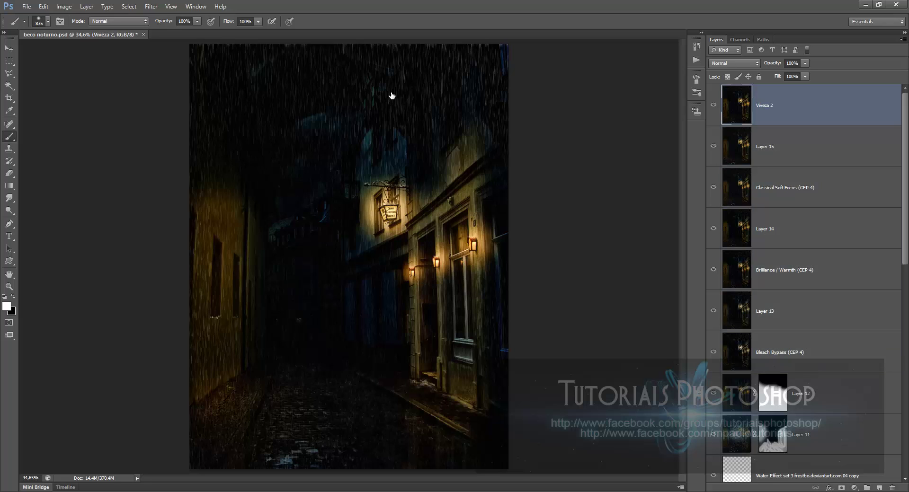
key(alt+shift+bracketleft)
key(alt+shift+bracketleft)
key(alt+shift+bracketleft)
key(alt+shift+bracketleft)
key(alt+shift+bracketleft)
key(alt+shift+bracketleft)
key(ctrl+g)
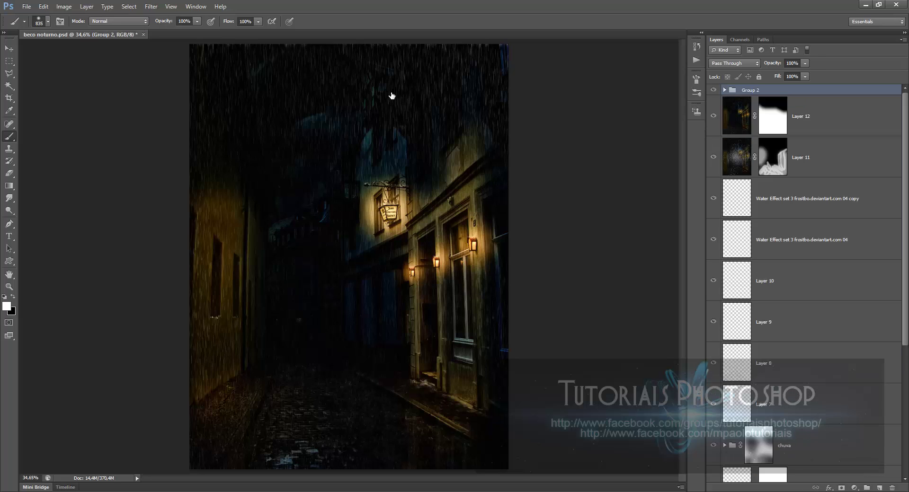
Add a layer mask to the new group and paint black over the sky area to hide the grading there.
click(841, 488)
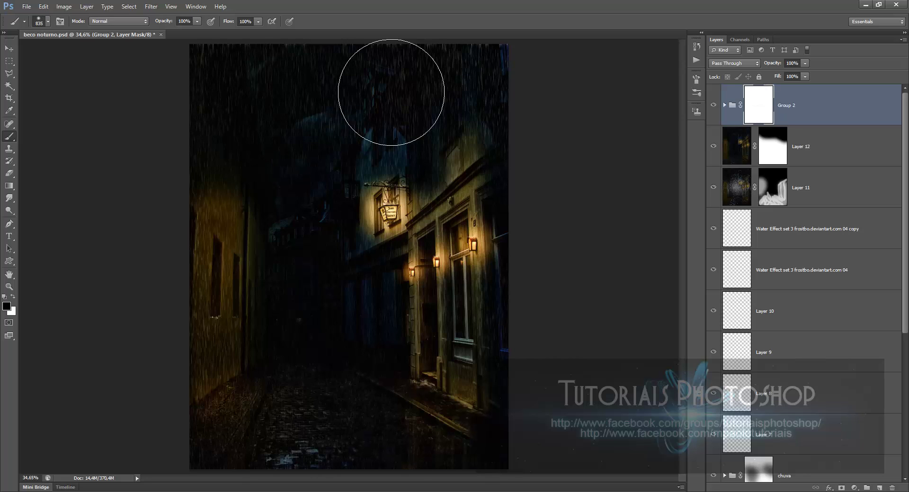
click(391, 93)
click(391, 92)
key(ctrl+2)
key(x)
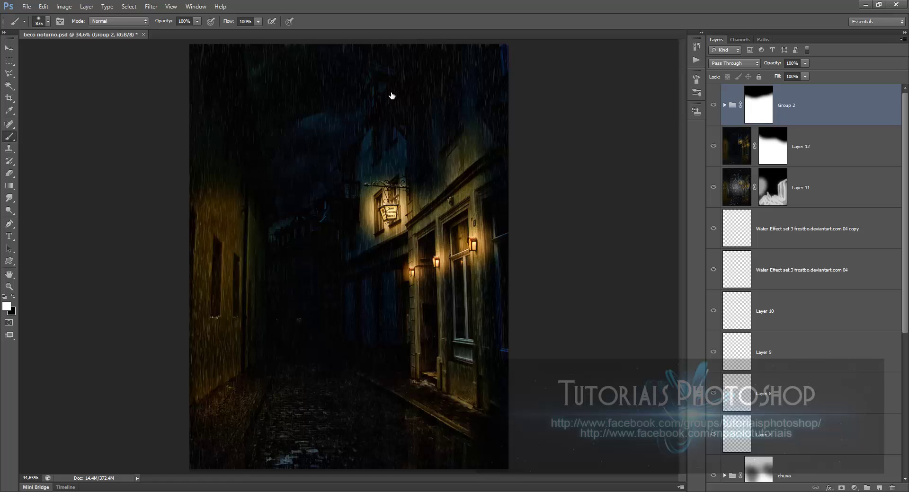
Stamp all visible layers above the masked group and open the new layer in Knoll Light Factory.
key(ctrl+shift+alt+e)
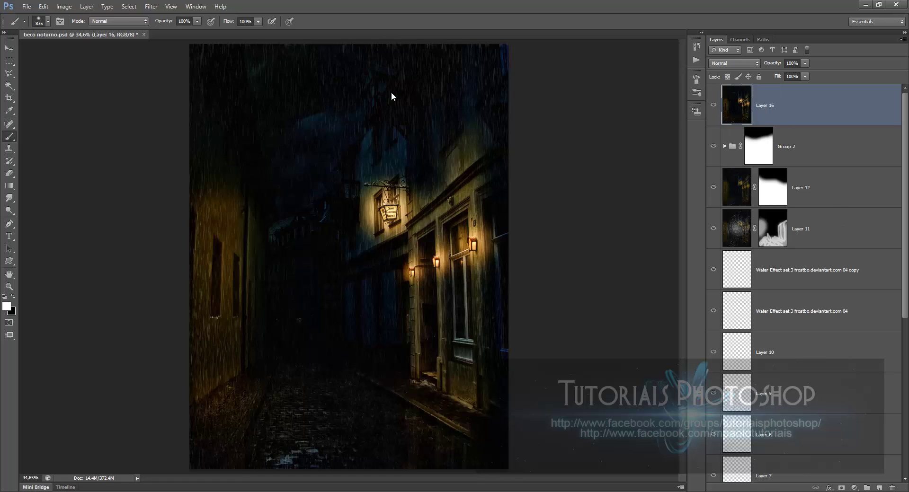
key(alt+t)
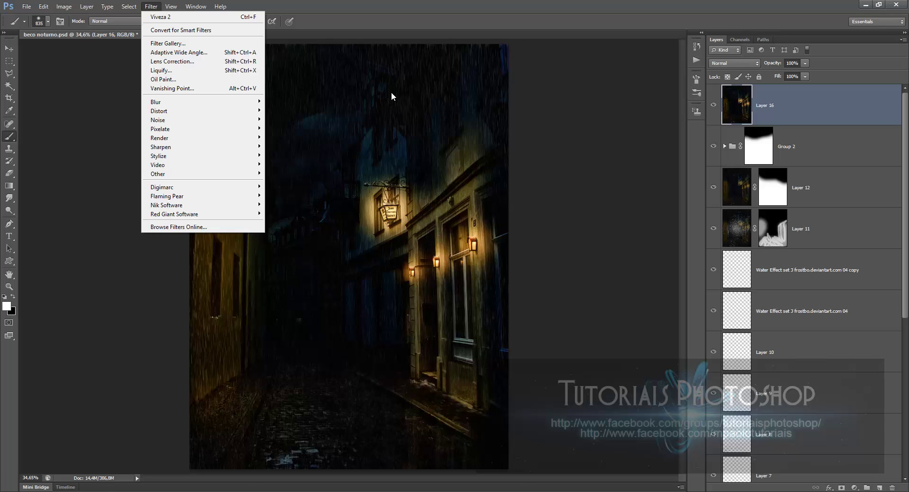
key(Down)
key(Down)
key(Down)
key(Down)
key(Down)
key(Down)
key(Down)
key(Down)
key(Down)
key(Down)
key(Down)
key(Down)
key(Down)
key(Down)
key(Down)
key(Down)
key(Down)
key(Down)
key(Down)
key(Down)
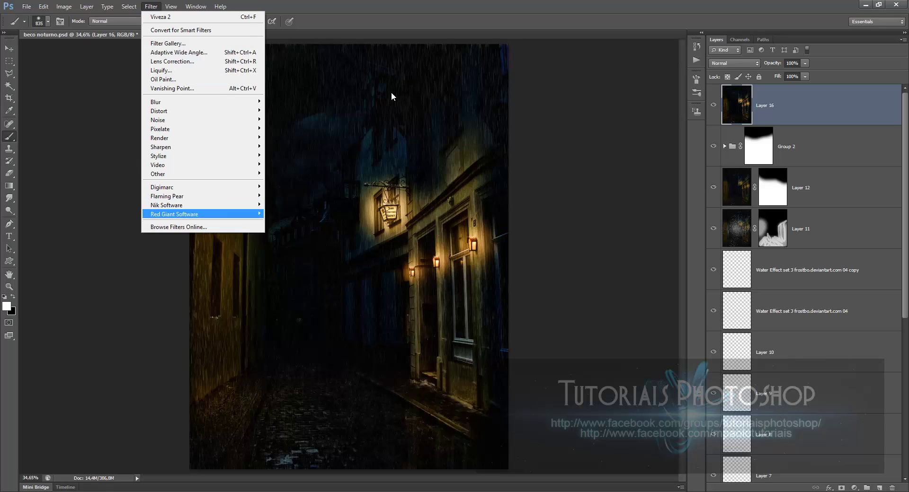
key(Right)
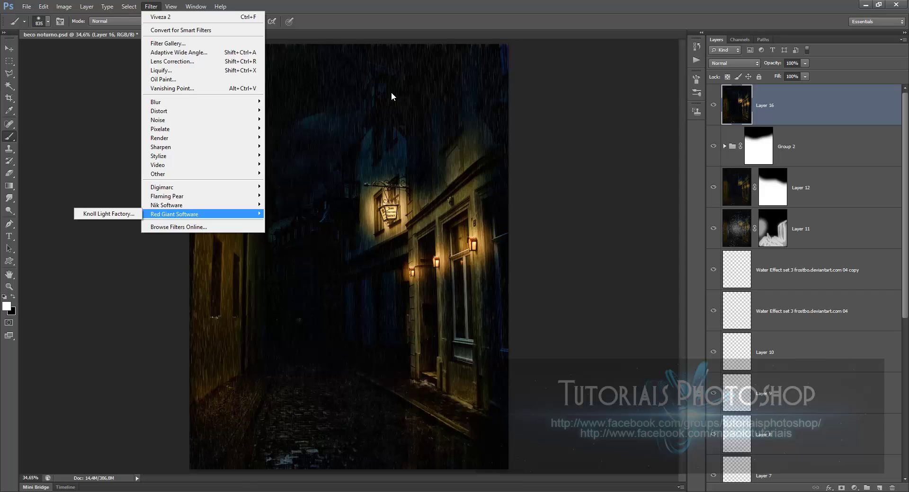
key(Down)
key(Return)
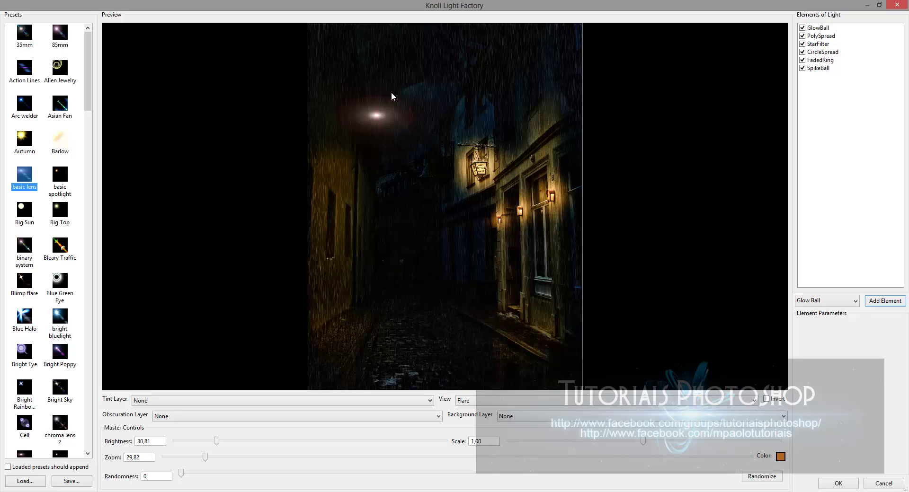
Place the flare on the middle wall lamp using the 35mm preset, and try the binary system and Blimp flare presets.
click(24, 35)
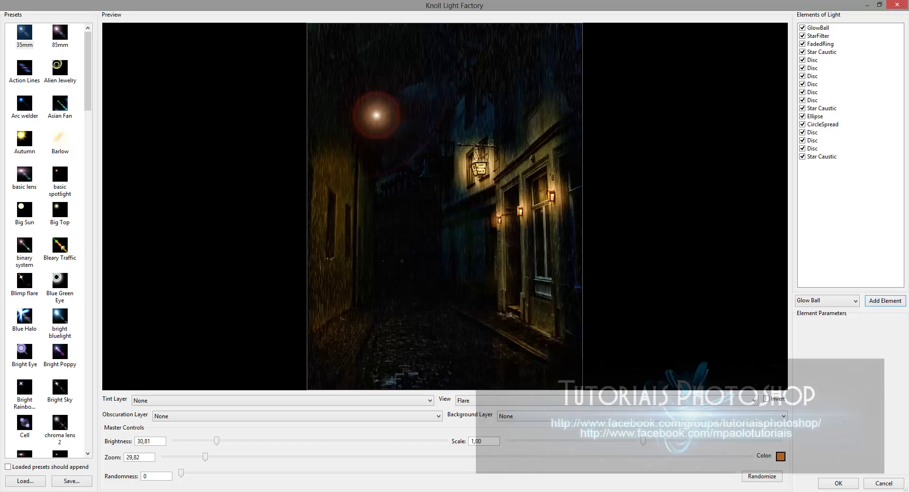
drag(376, 115, 519, 211)
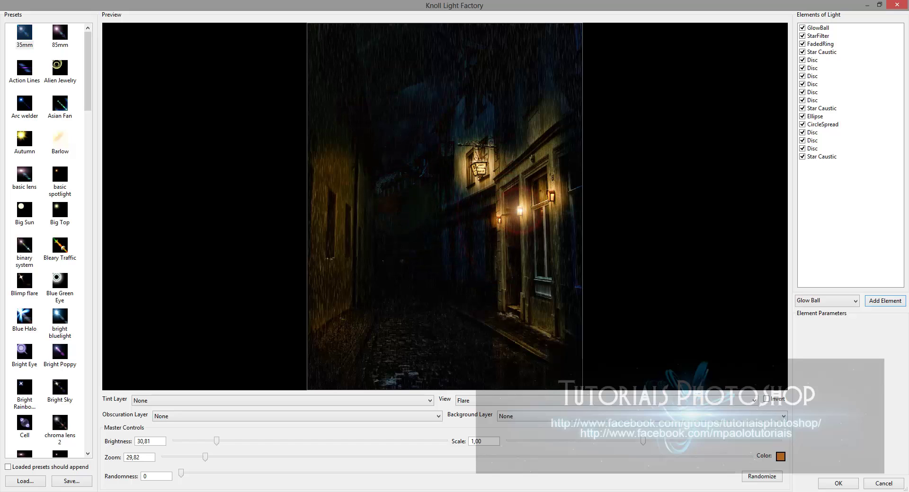
click(25, 247)
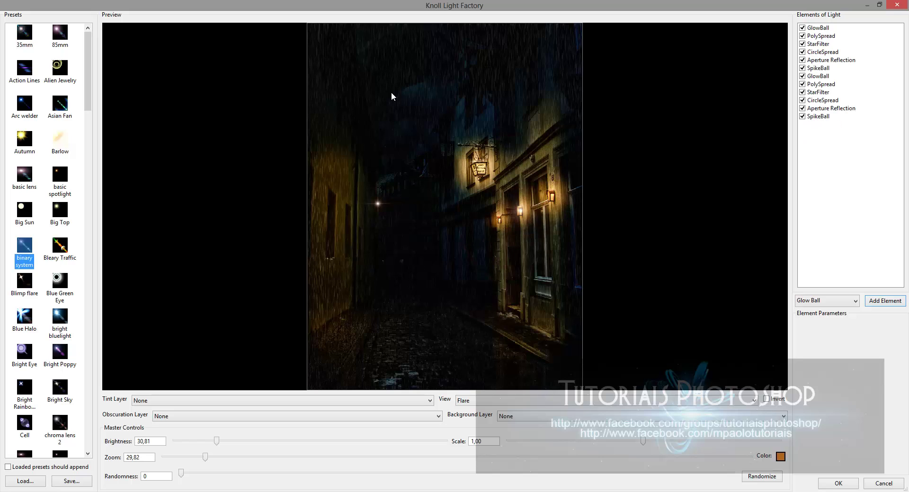
click(392, 96)
click(25, 282)
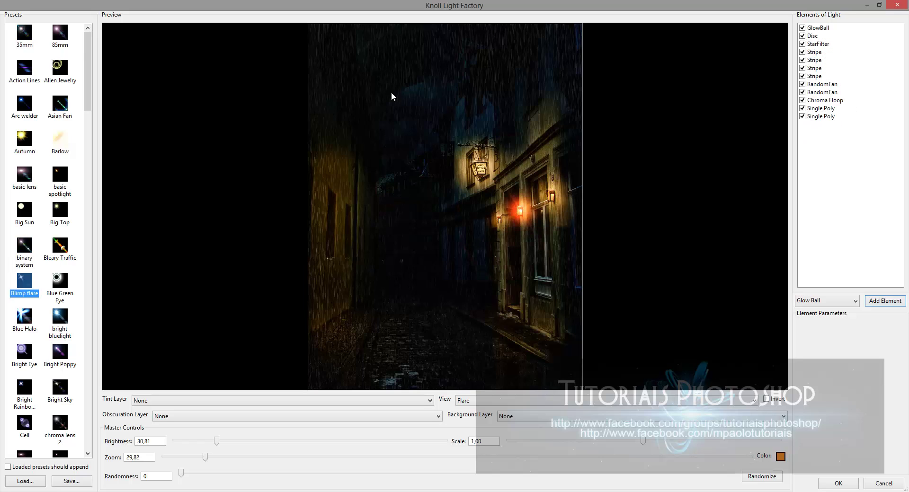
Try the Clash and Digicam Sun presets on the lamp and set the flare brightness to 55,06.
scroll(24, 282, down, 3)
click(25, 338)
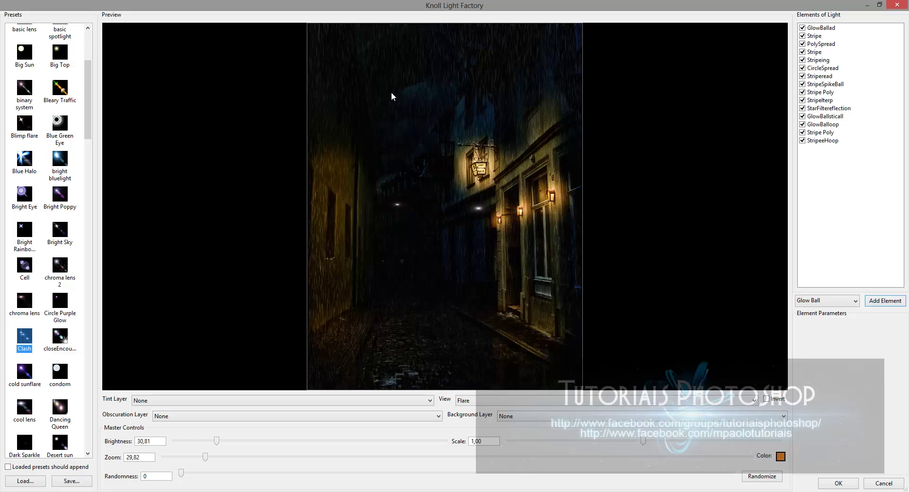
scroll(25, 338, down, 3)
click(24, 376)
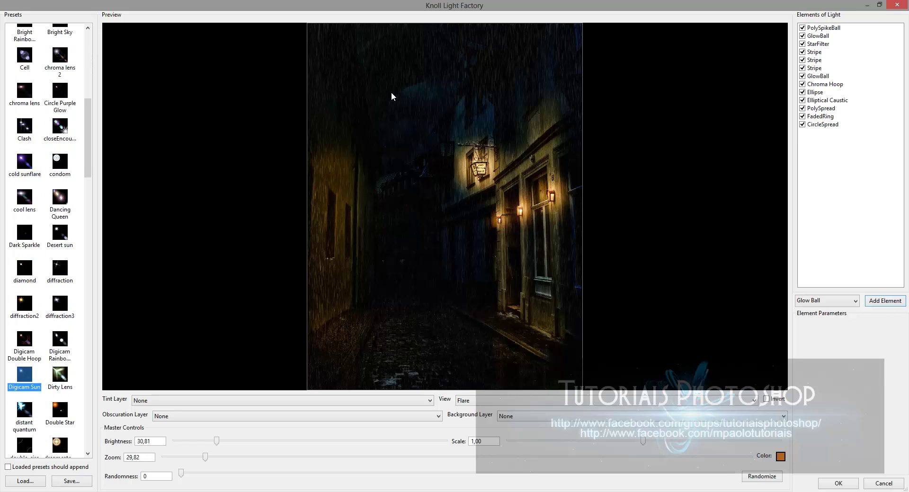
click(392, 97)
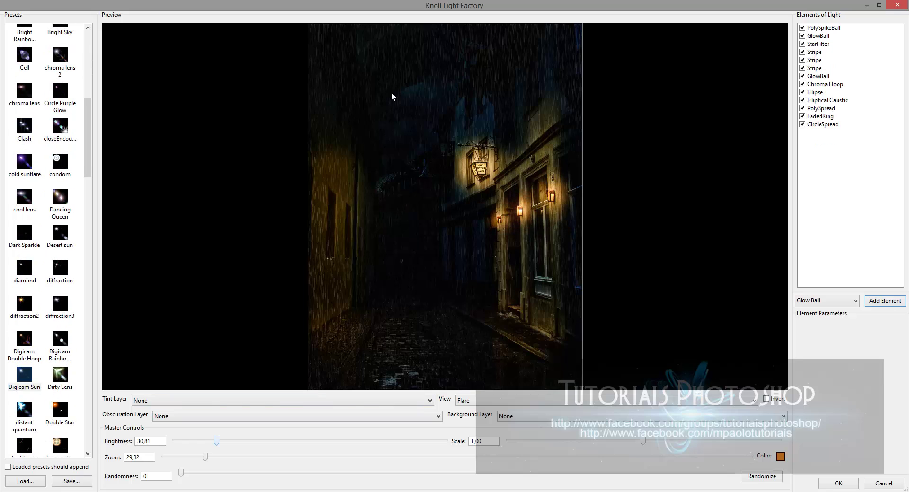
drag(217, 441, 249, 441)
click(60, 445)
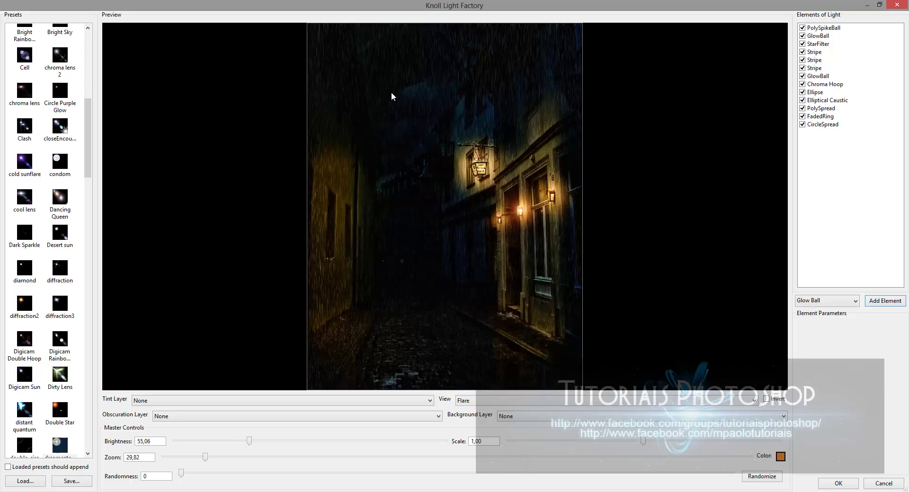
Load the Major Reflections preset and set the flare brightness to 35,07.
scroll(60, 445, down, 5)
scroll(391, 96, down, 3)
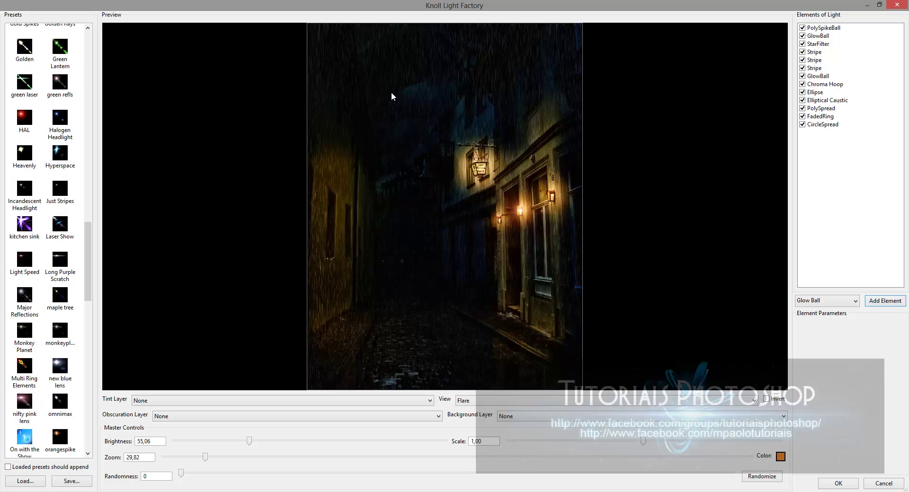
key(m)
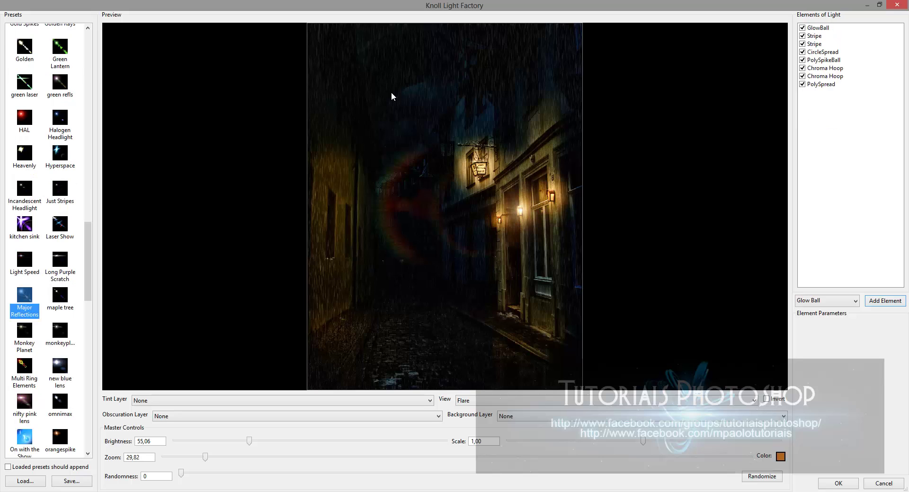
key(Tab)
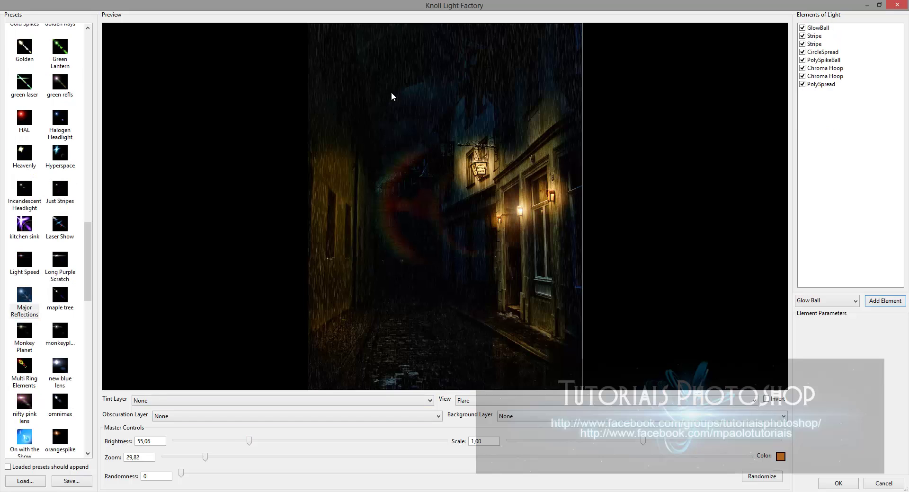
drag(249, 441, 221, 441)
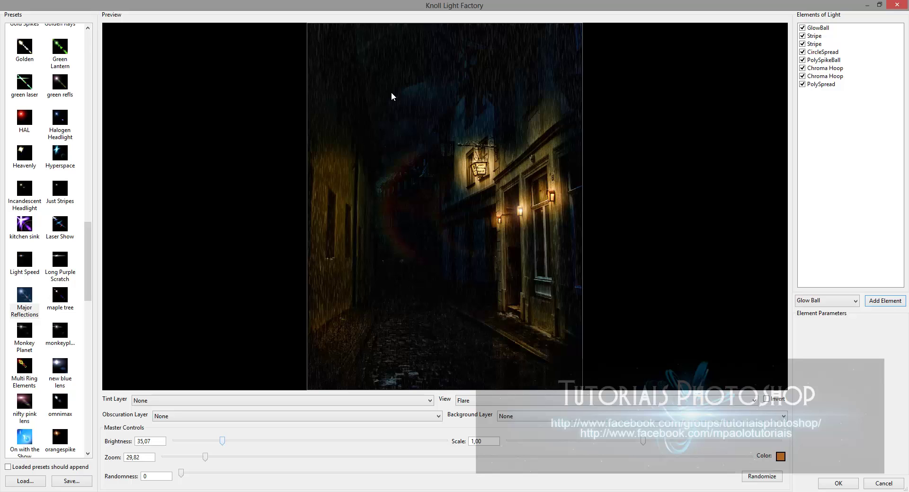
Try the nifty pink lens and rain lights presets for the flare on the middle wall lamp.
click(25, 402)
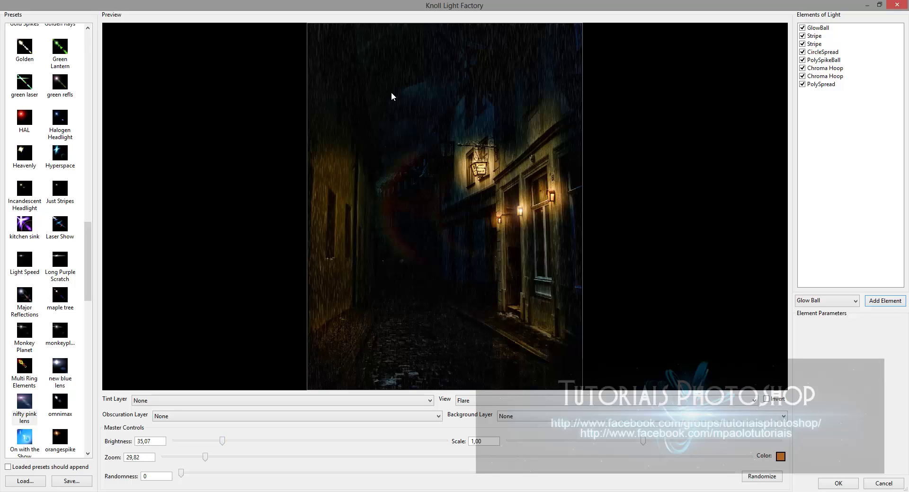
scroll(48, 237, down, 5)
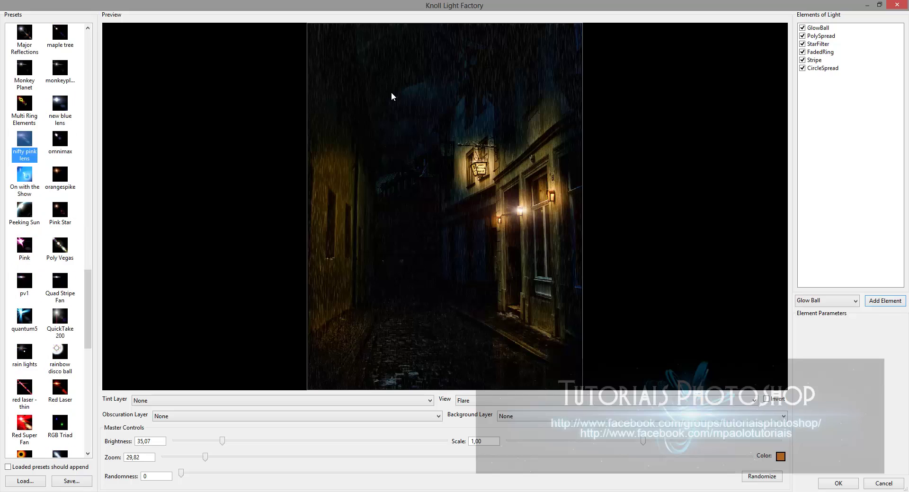
click(24, 355)
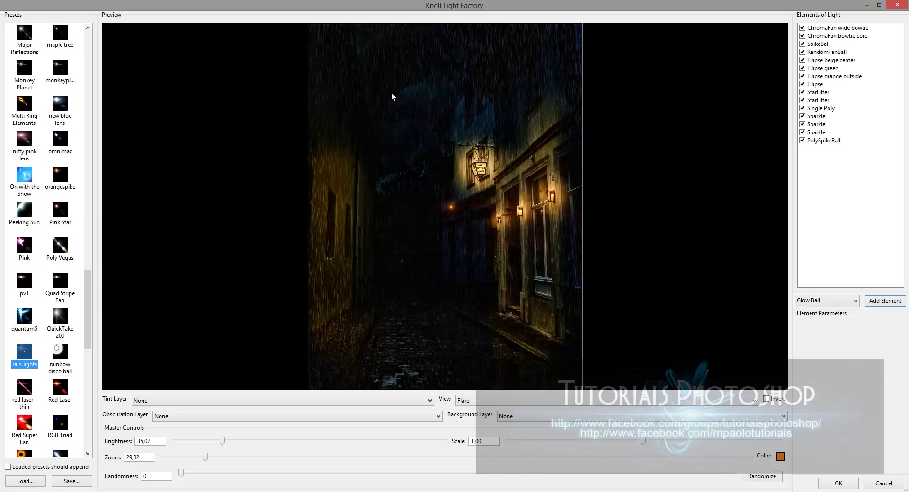
scroll(47, 237, down, 7)
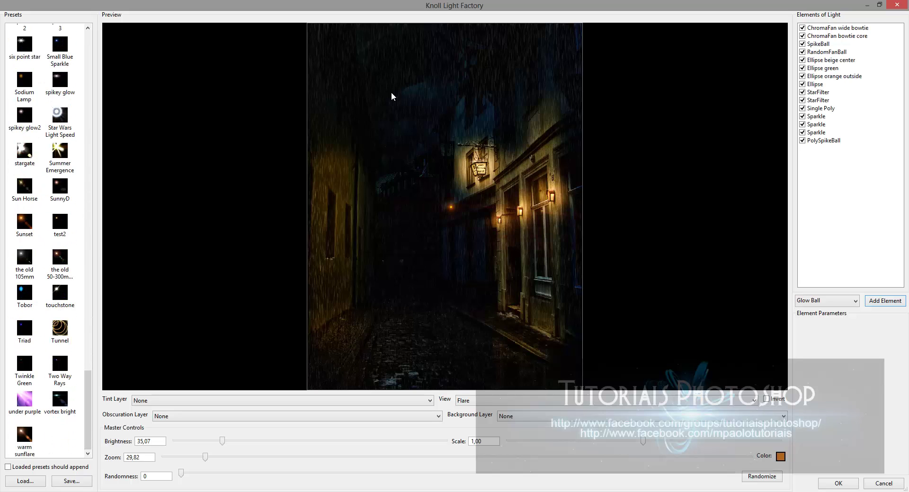
Try the touchstone, the old 50-300mm zoom, test2 and warm sunflare presets on the lamp.
click(60, 293)
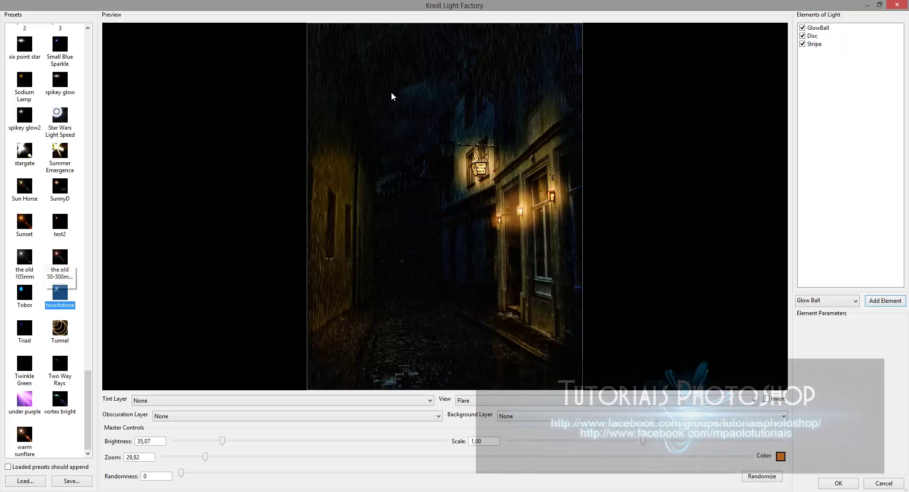
click(59, 257)
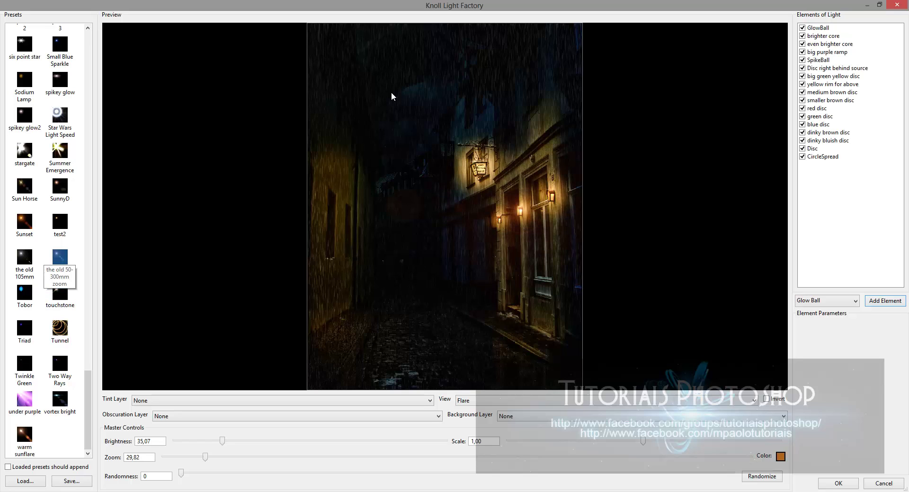
key(Up)
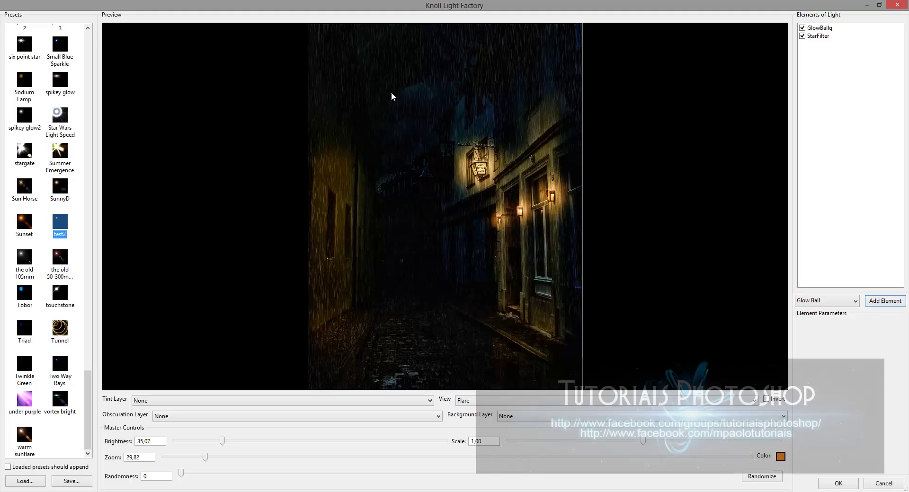
key(Page_Down)
key(Down)
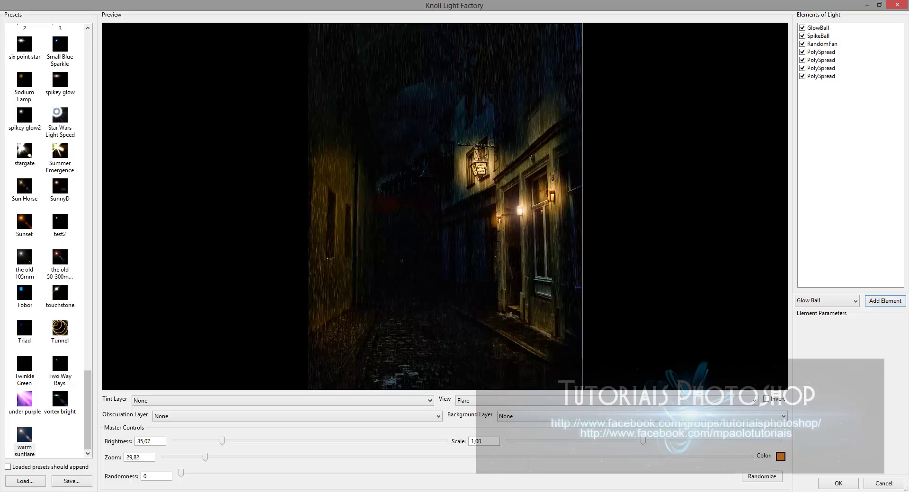
Load the 35mm preset after trying 85mm, set the flare brightness to 29,78 and apply the flare to the middle wall lamp.
scroll(391, 97, up, 20)
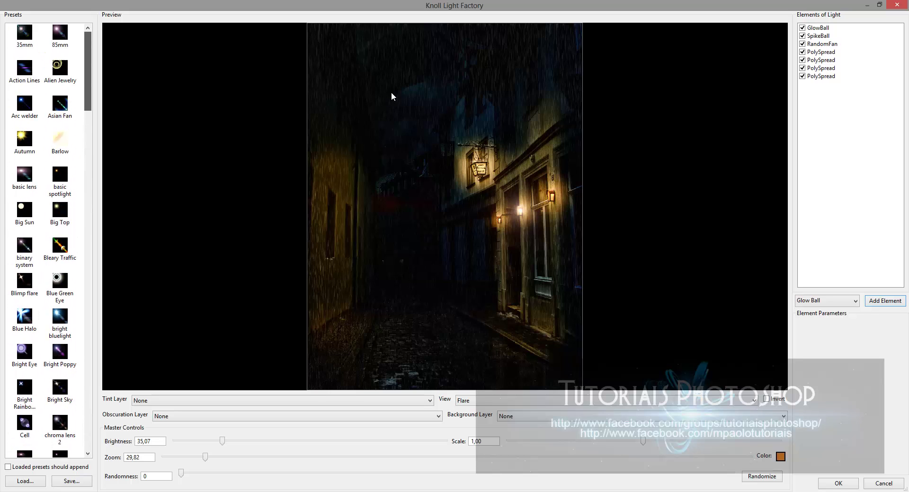
click(61, 35)
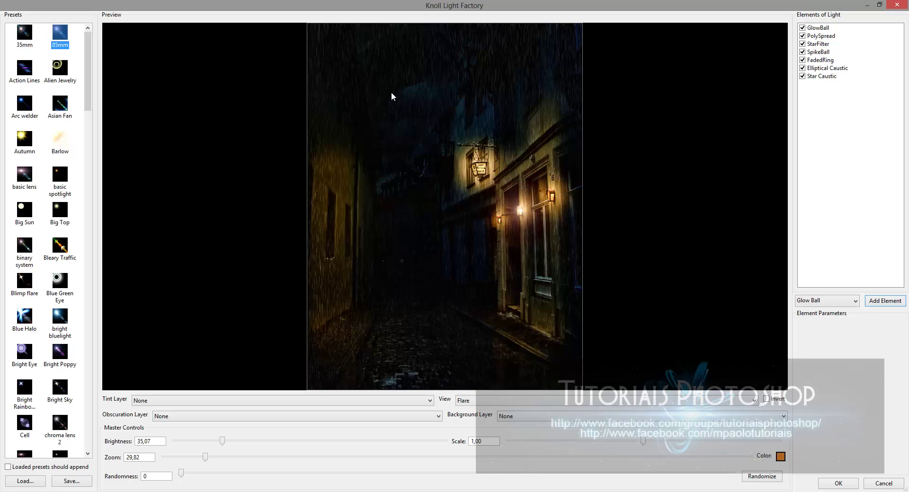
key(Left)
click(391, 97)
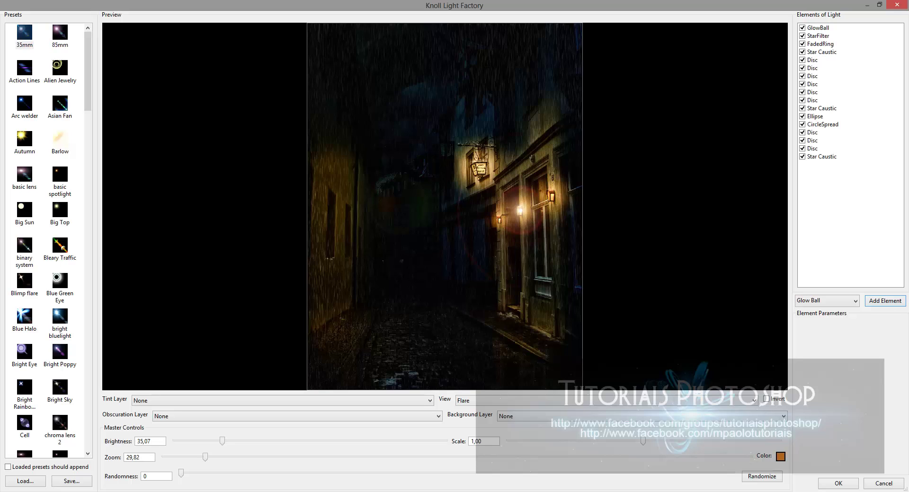
mouse_move(222, 441)
mouse_down()
mouse_move(195, 441)
mouse_move(219, 441)
mouse_up()
click(606, 401)
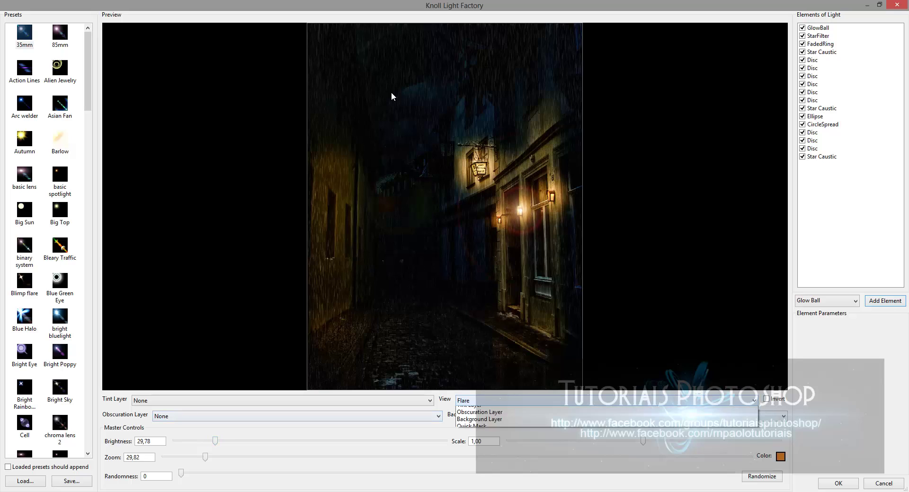
click(606, 401)
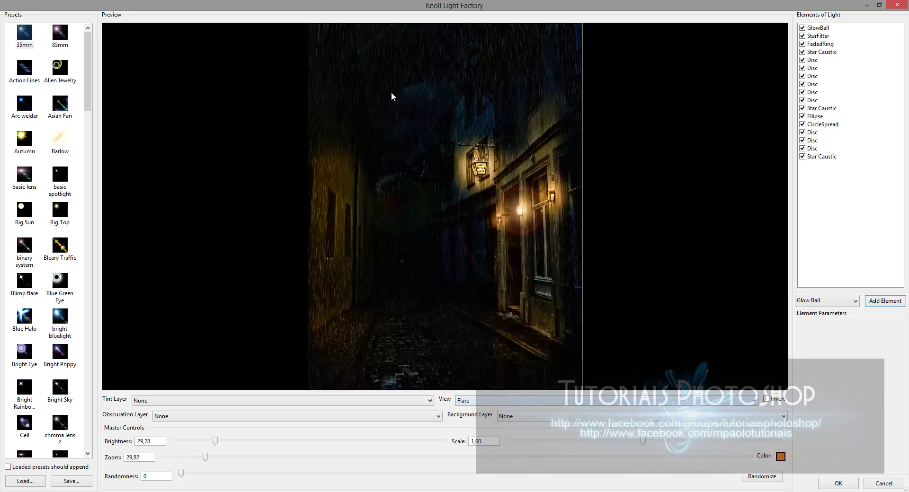
click(838, 483)
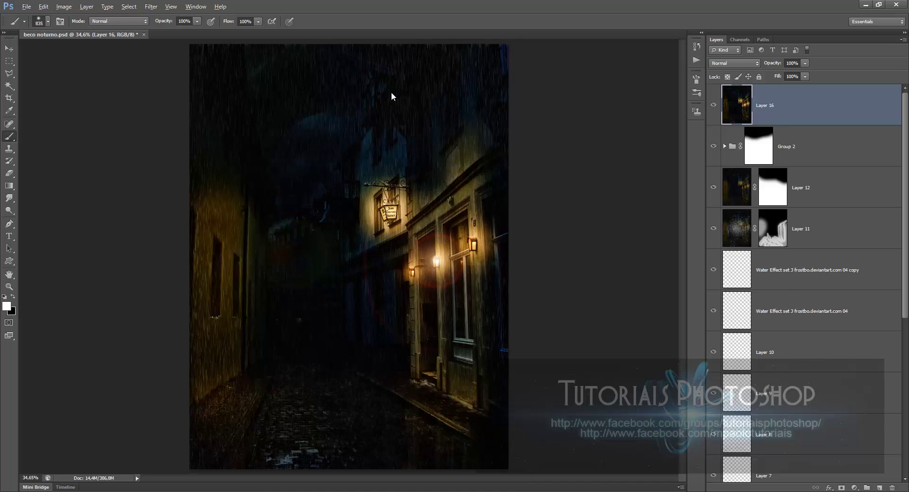
Stamp all visible layers above the first flare layer and open the stamped copy in Knoll Light Factory.
key(ctrl+shift+alt+e)
click(151, 6)
mouse_move(174, 215)
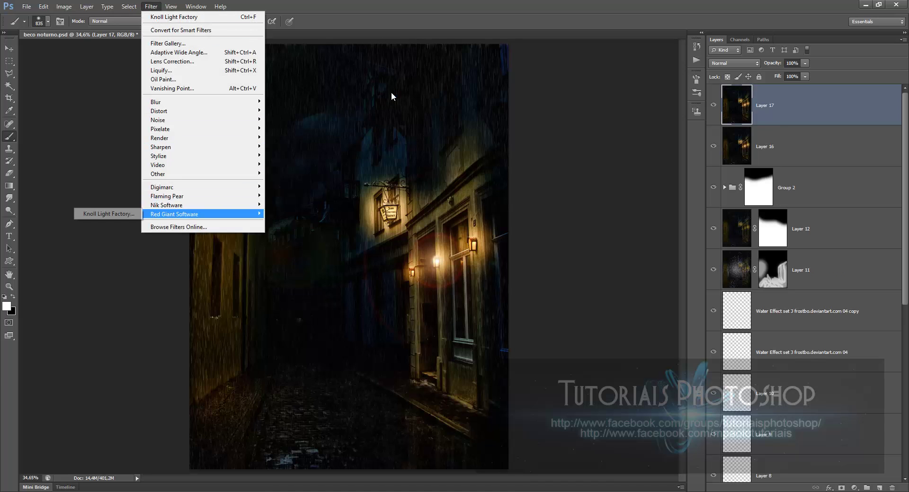
click(109, 213)
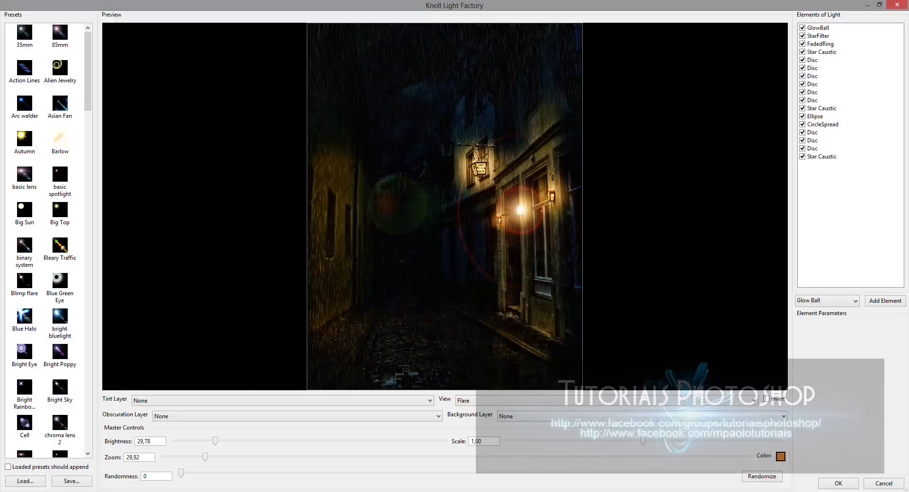
Place an 85mm preset flare on the right wall lamp beside the window and apply it.
click(552, 196)
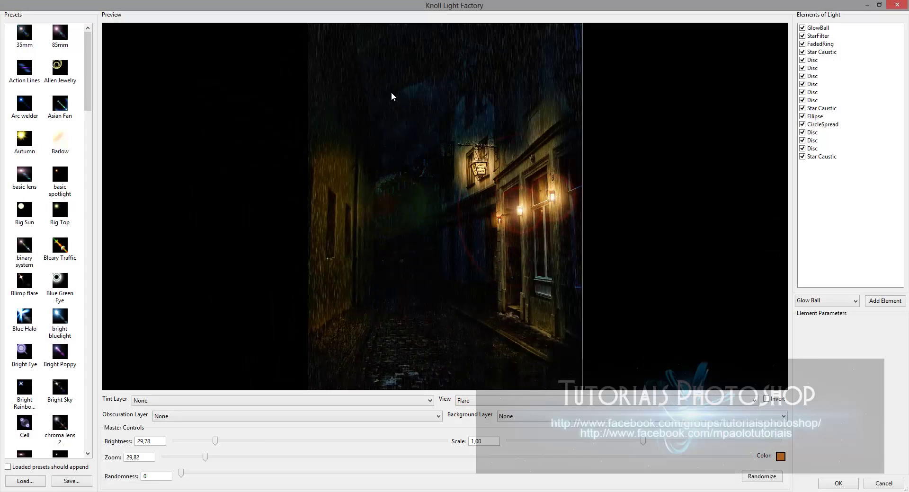
click(60, 36)
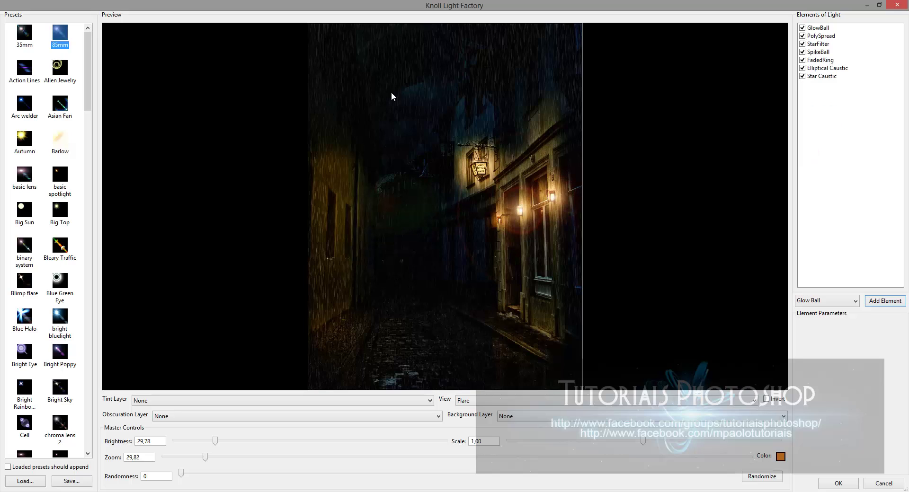
click(392, 96)
drag(552, 199, 551, 195)
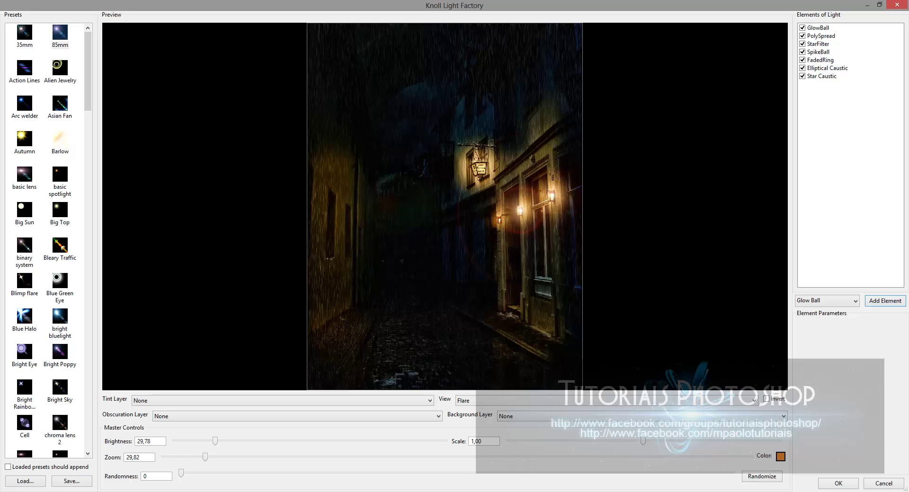
key(Return)
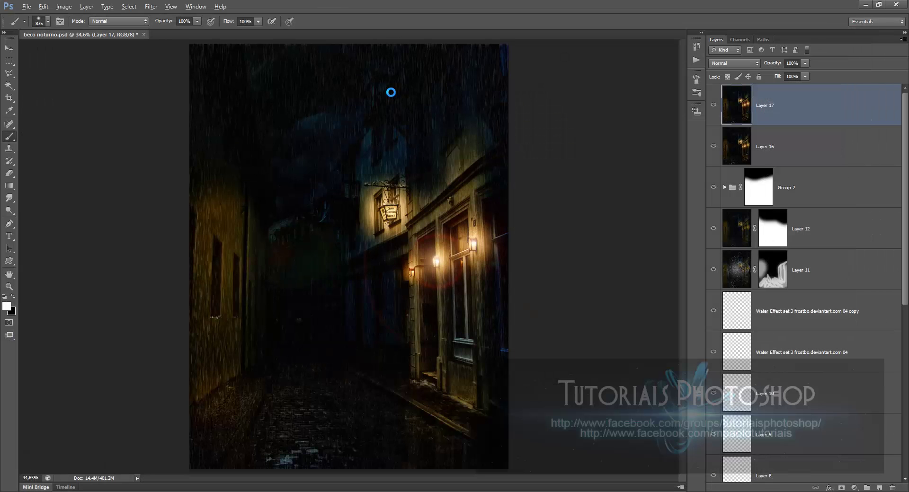
Stamp the visible layers again on top of the second flare layer and reopen Knoll Light Factory.
key(ctrl+alt+shift+e)
click(151, 7)
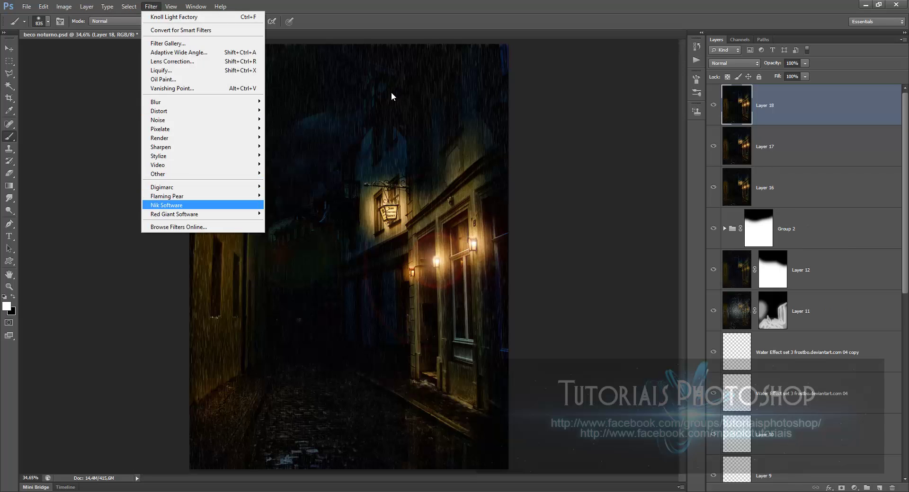
mouse_move(174, 214)
click(108, 214)
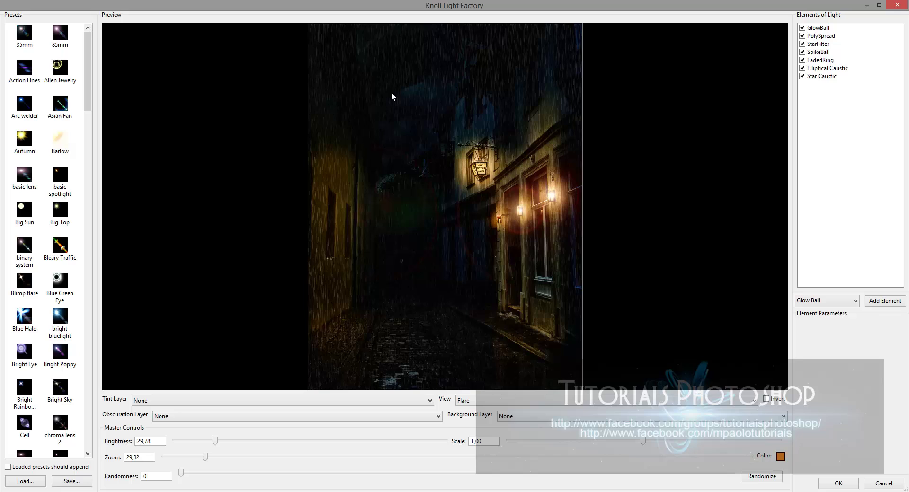
Load the Arc welder preset, move the flare onto the leftmost wall lamp and apply it.
click(24, 104)
click(392, 93)
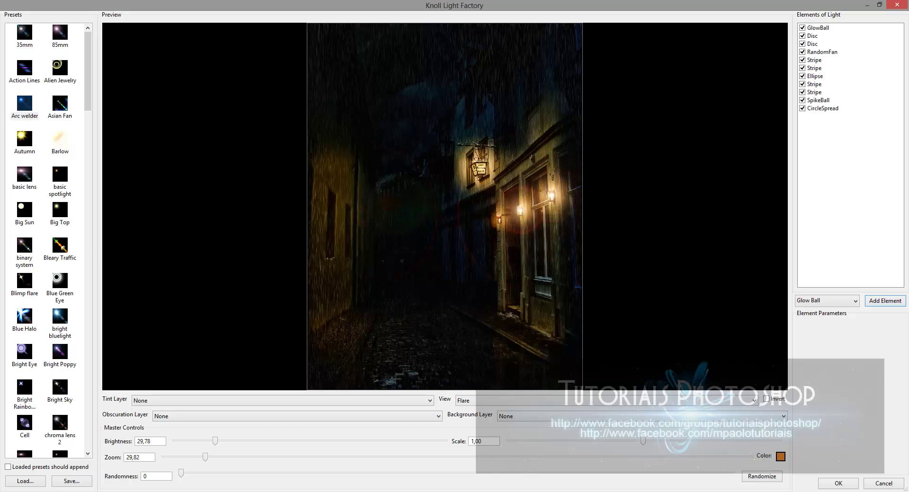
drag(551, 195, 498, 220)
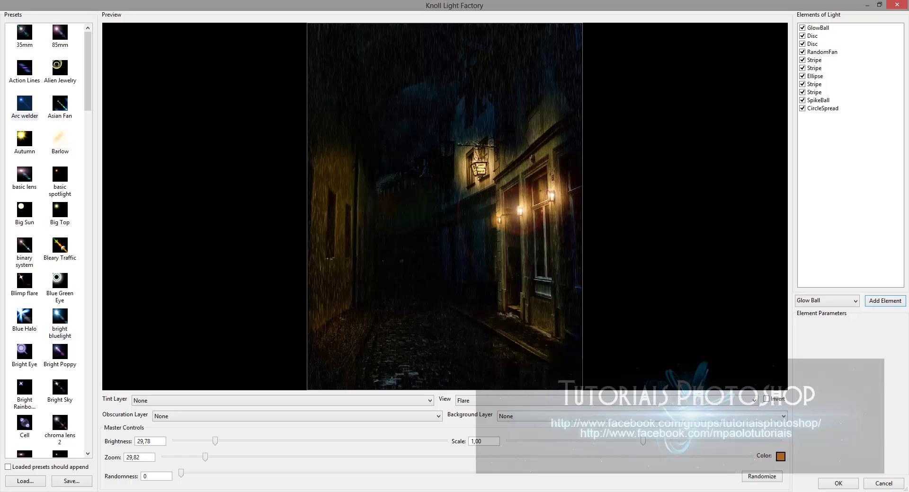
key(Return)
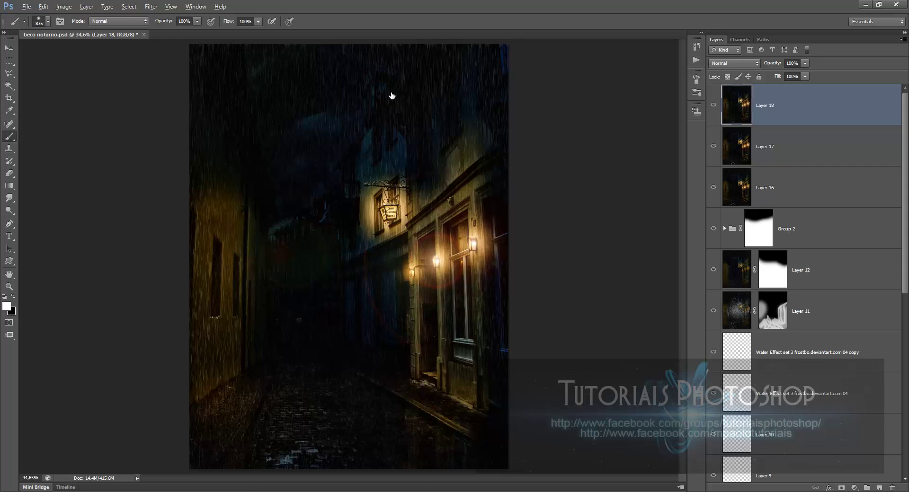
Stamp all visible layers into a new layer above the three lamp flare layers.
key(ctrl+shift+alt+e)
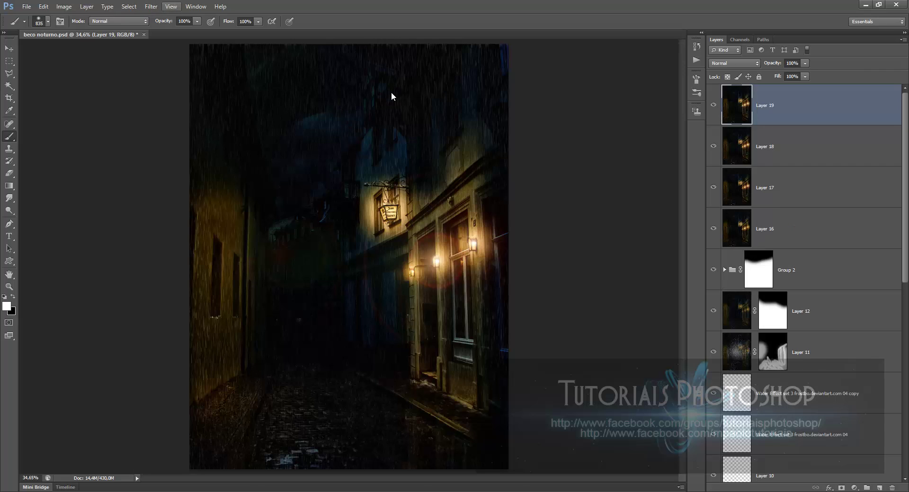
key(Down)
key(Right)
key(Right)
key(Escape)
key(space)
Apply a Curves adjustment to the stamped layer with RGB points at input 62, output 46 and input 184, output 194.
key(alt+i)
key(j)
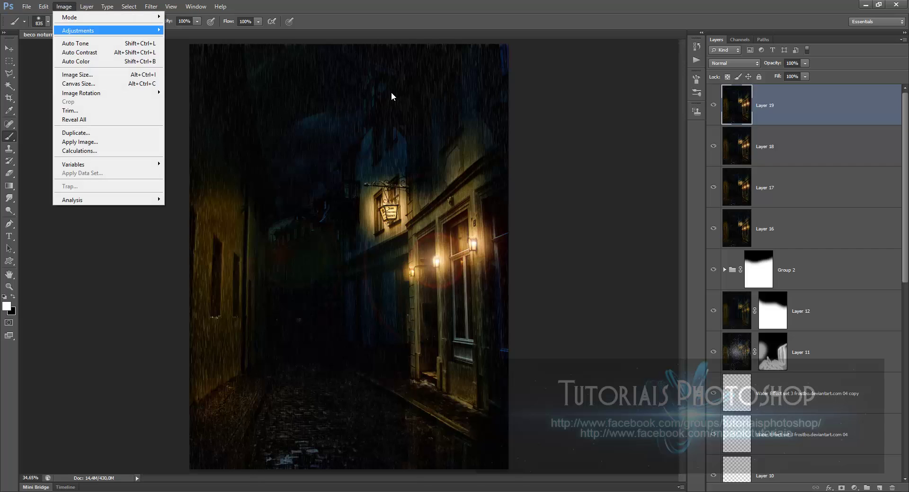
key(Down)
key(Down)
key(Return)
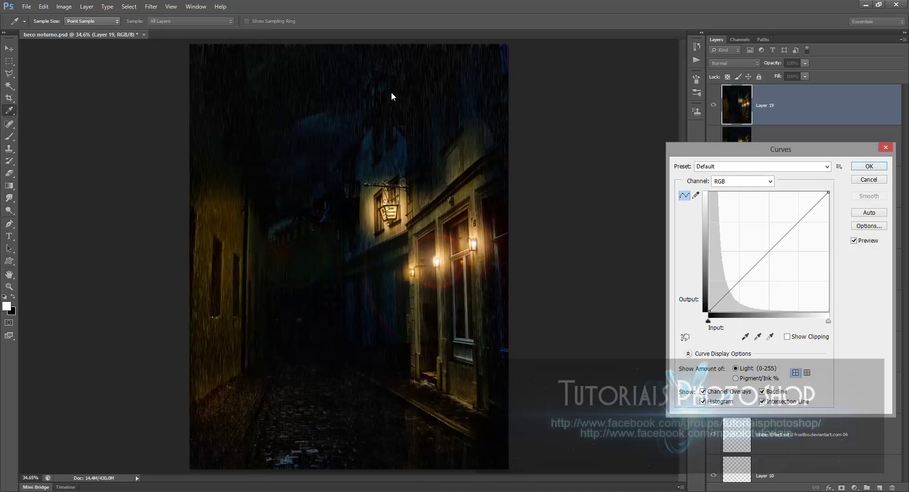
drag(738, 283, 738, 290)
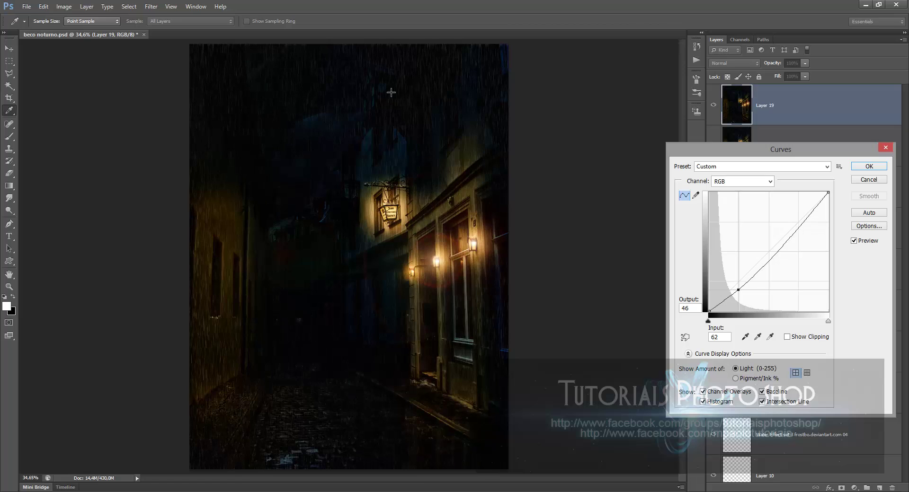
drag(794, 232, 794, 221)
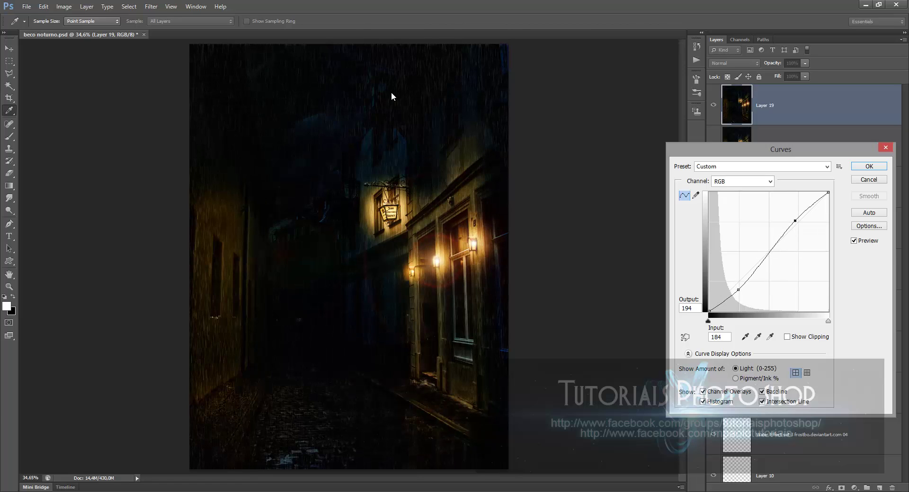
key(Return)
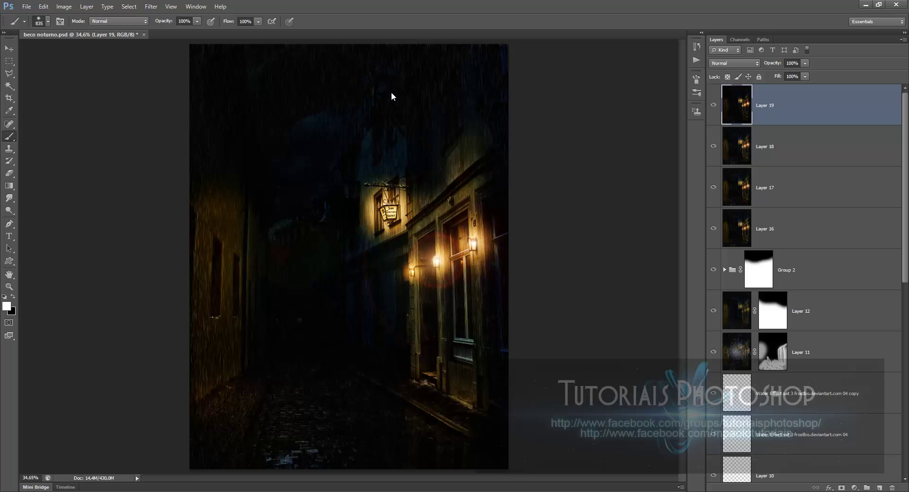
Place rain_drops_texture_by_manichysteriastock-d41ab85 from the água folder in File Explorer into the Photoshop document above the top layer.
key(alt+Tab)
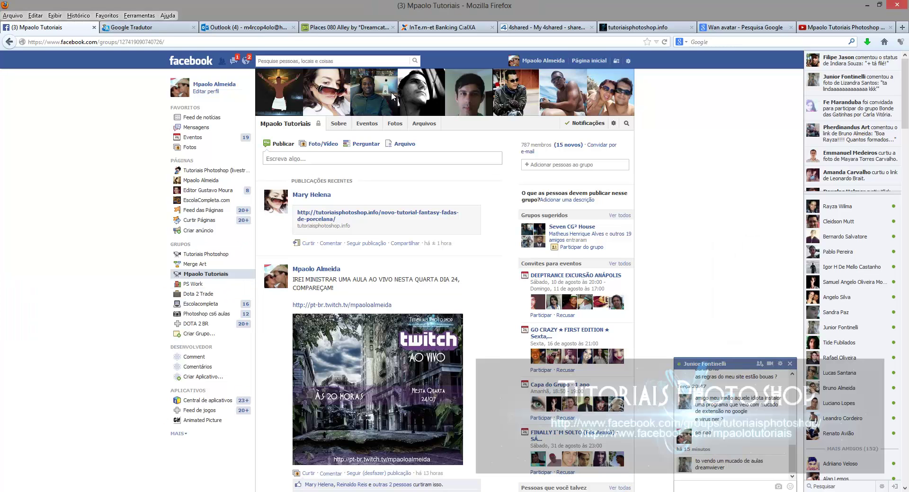
key(alt+Tab)
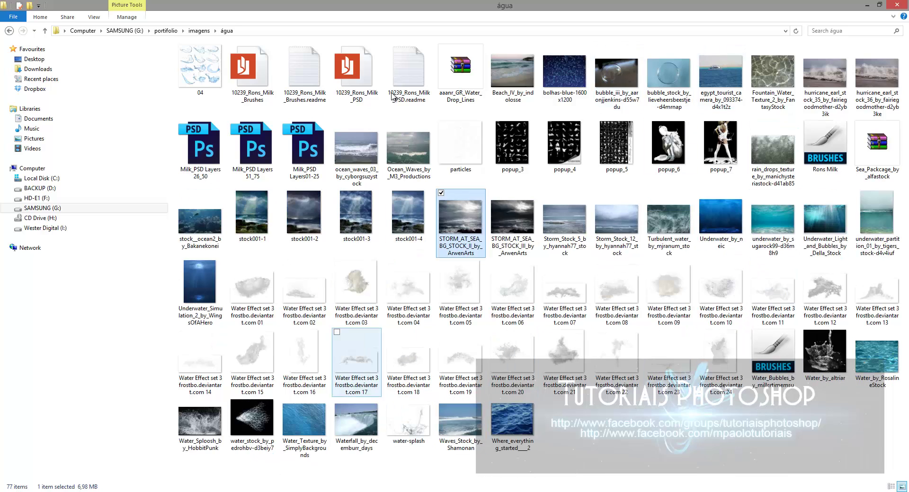
click(773, 152)
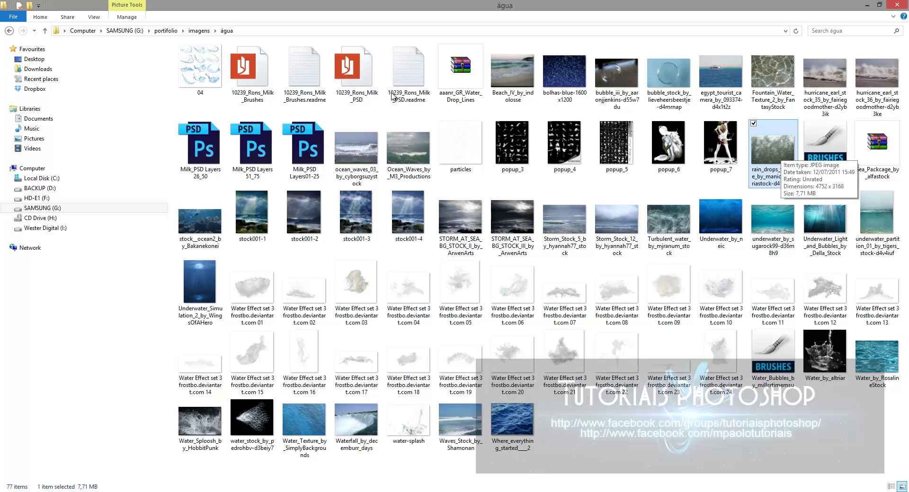
drag(773, 152, 390, 92)
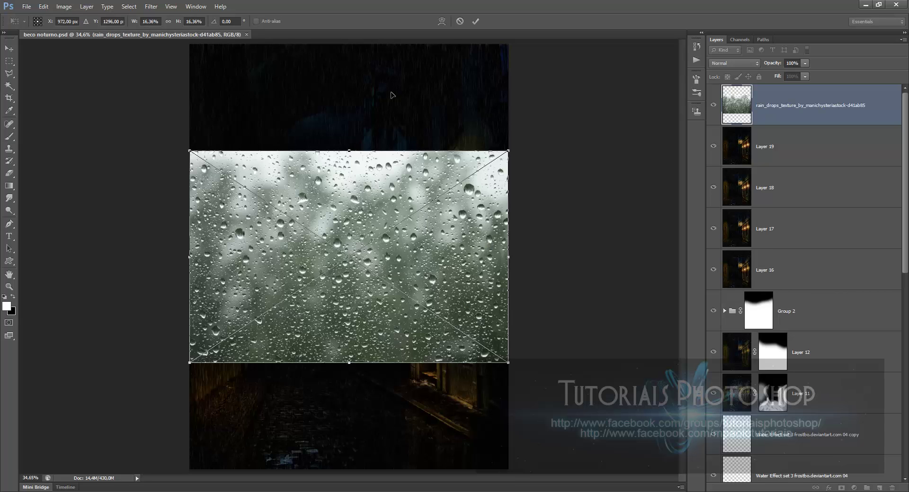
Scale the raindrop texture to about 18%, position it across the lower half of the alley down to the canvas's bottom edge, and apply the transform.
drag(434, 313, 412, 349)
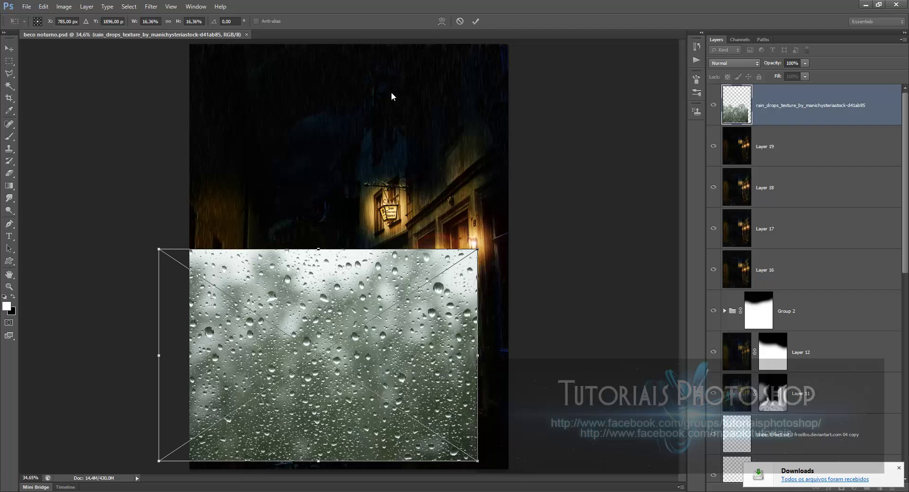
drag(477, 249, 511, 227)
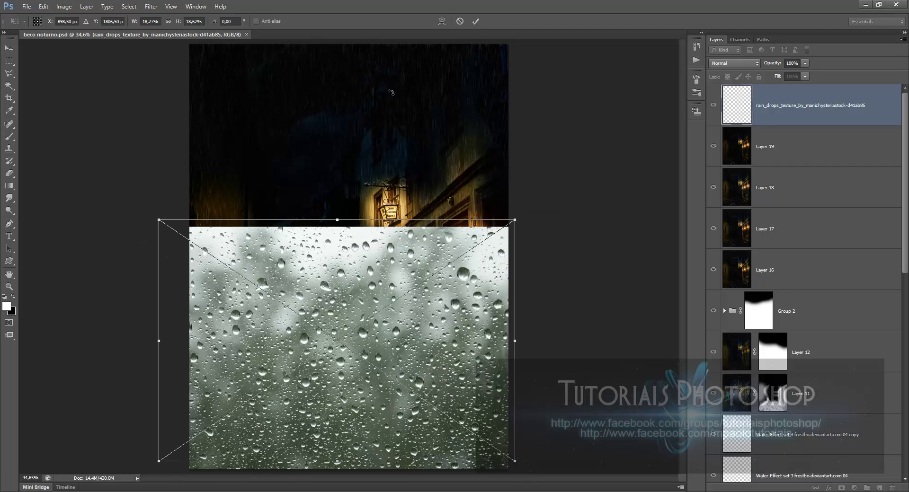
mouse_move(541, 279)
mouse_down()
mouse_move(550, 318)
mouse_move(476, 405)
mouse_move(435, 425)
mouse_move(487, 401)
mouse_move(513, 308)
mouse_move(511, 284)
mouse_move(478, 258)
mouse_move(461, 260)
mouse_up()
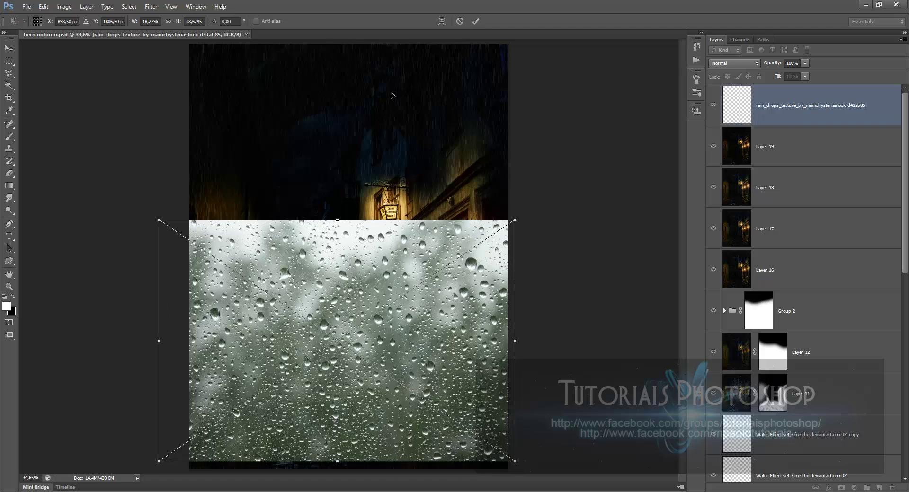
drag(429, 339, 433, 360)
key(Return)
key(Return)
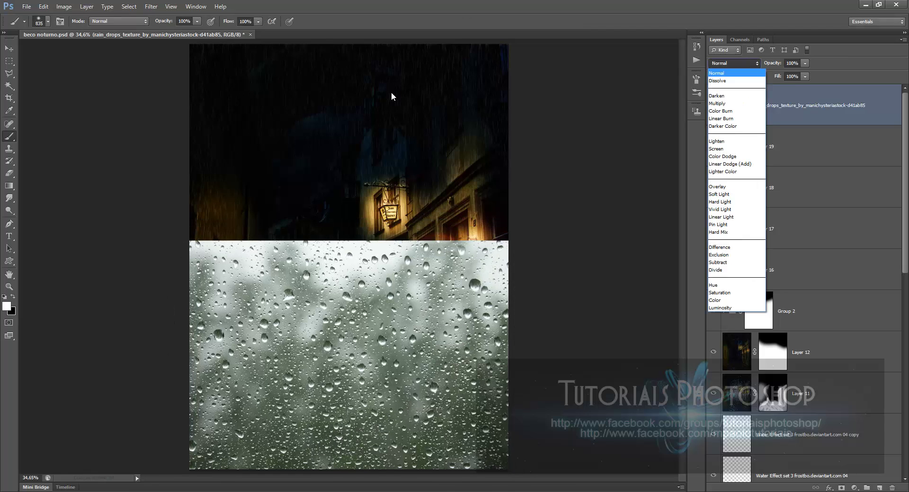
Try the Darken and Multiply blend modes on the raindrop texture layer.
key(Return)
key(Down)
key(Down)
key(Down)
key(Down)
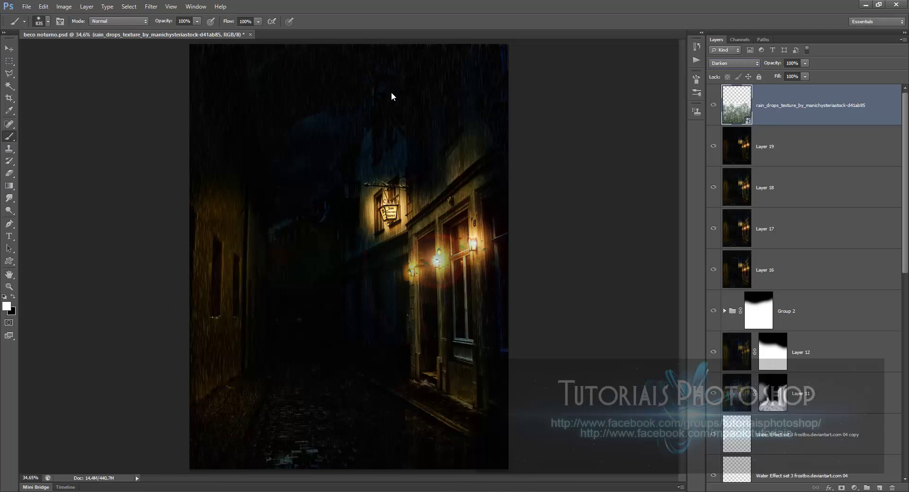
key(Up)
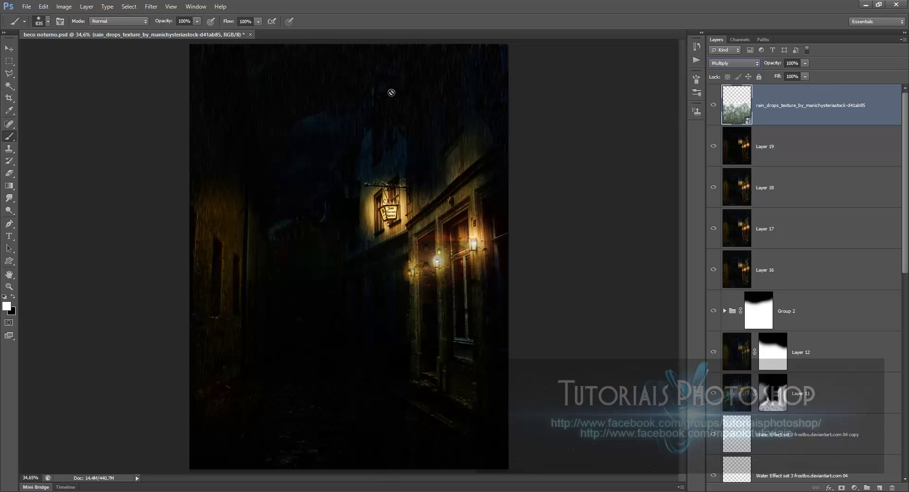
click(391, 93)
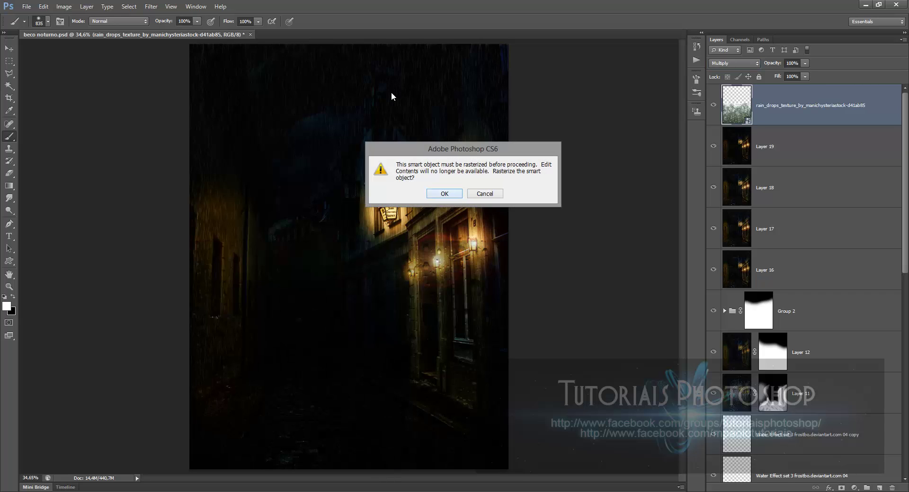
key(Escape)
Set the raindrop layer's blend mode to Soft Light and add both a layer mask and a vector mask to it.
click(733, 63)
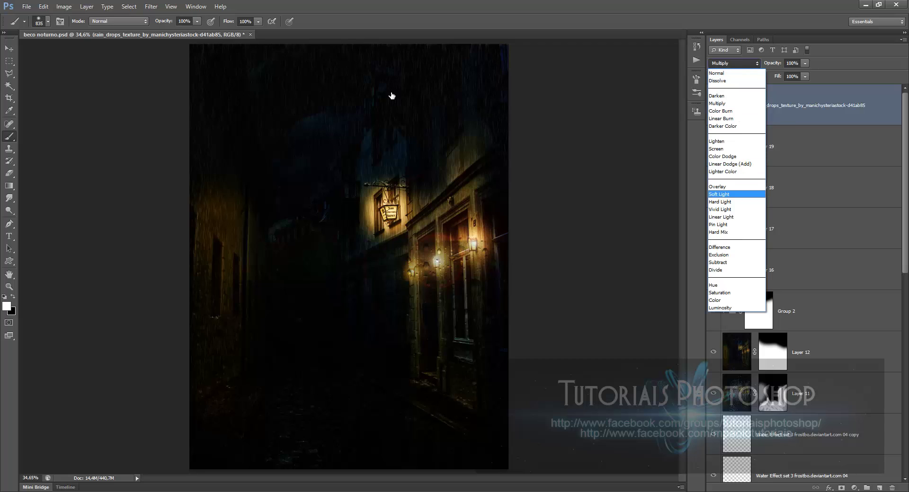
key(Return)
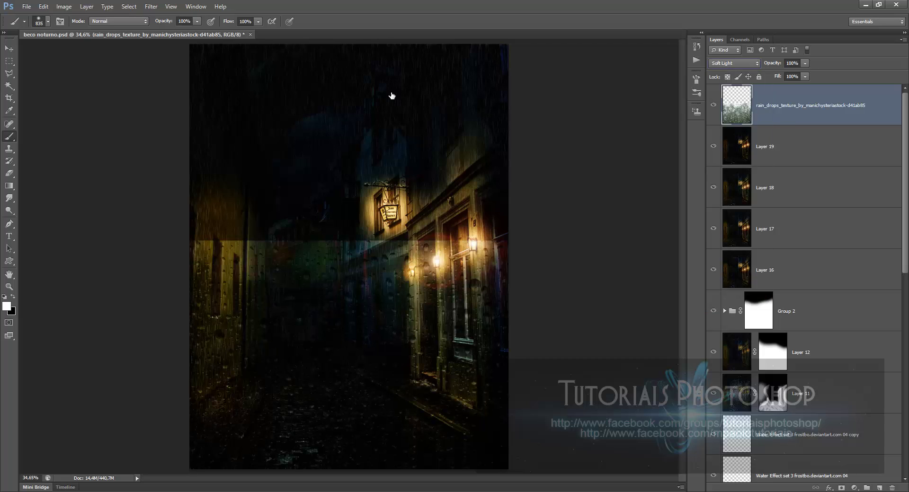
click(841, 488)
click(841, 488)
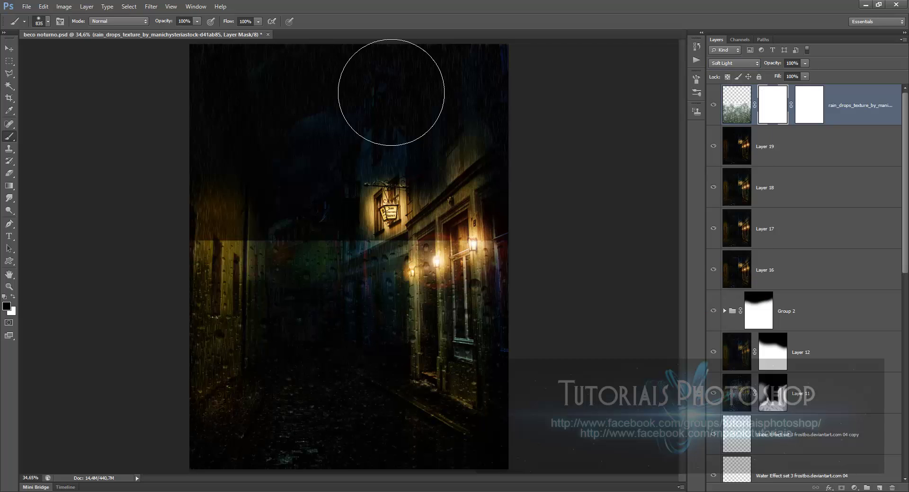
Paint black on the layer mask across the texture's upper edge with a soft 1154 px brush to hide the hard seam.
scroll(392, 96, down, 4)
alt+right_click(311, 312)
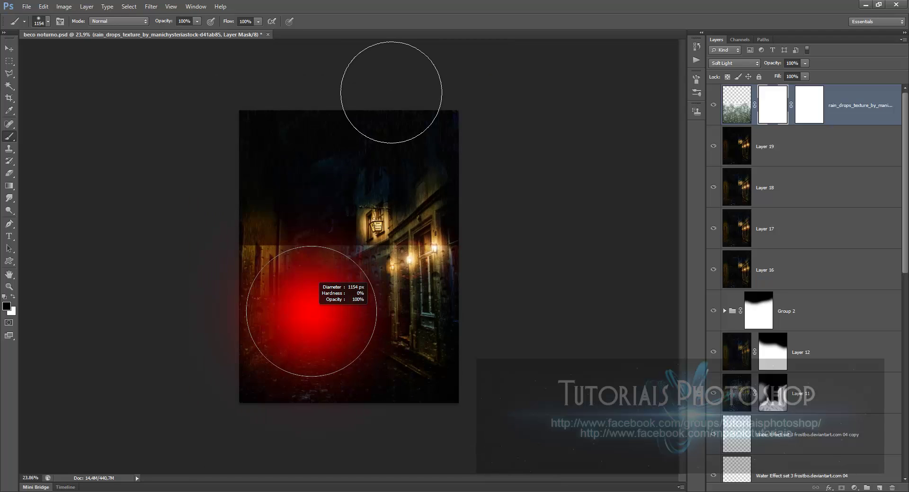
drag(232, 254, 372, 266)
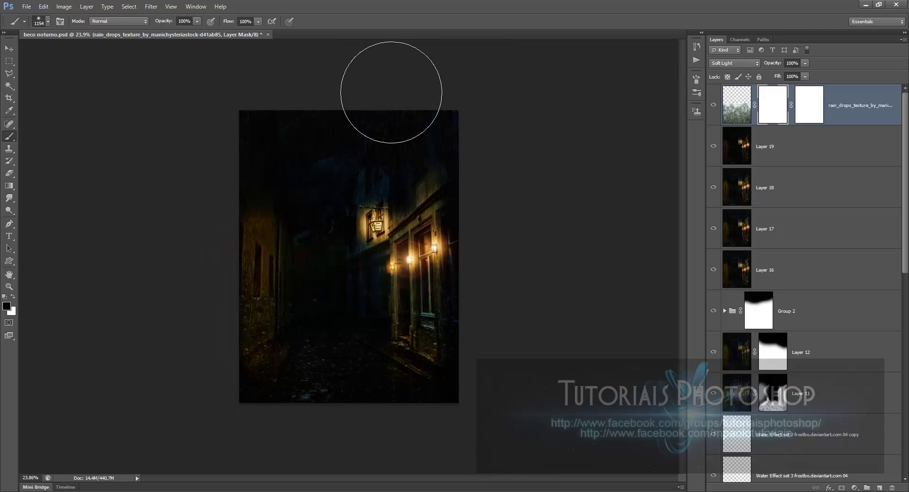
Move the masked raindrop layer up and toward the alley's left wall, and rotate it by about 40.4°.
scroll(391, 92, up, 3)
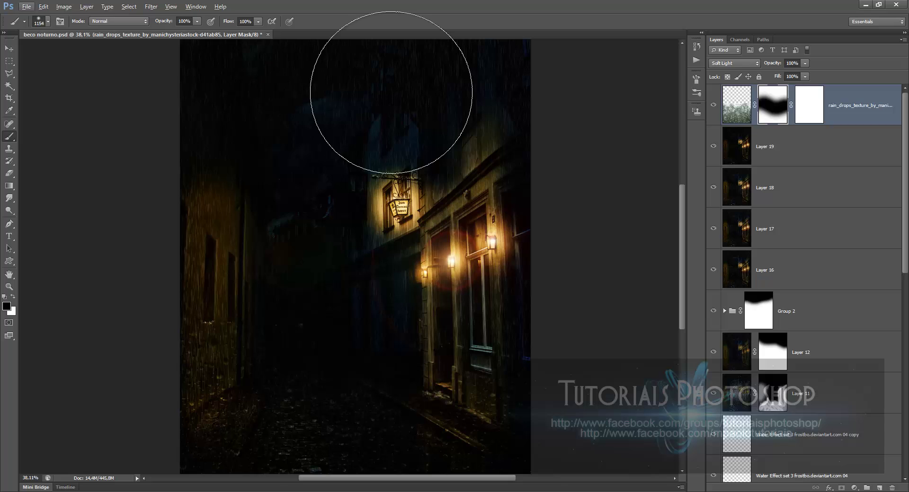
key(v)
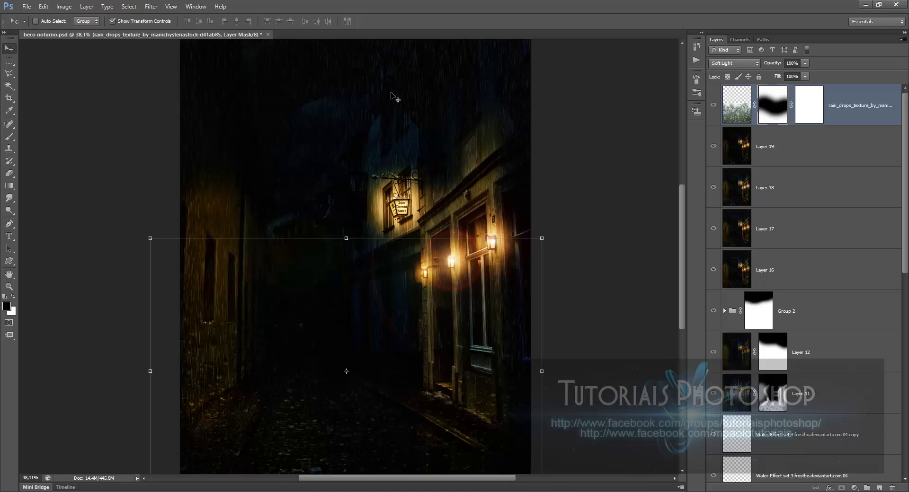
drag(255, 329, 216, 256)
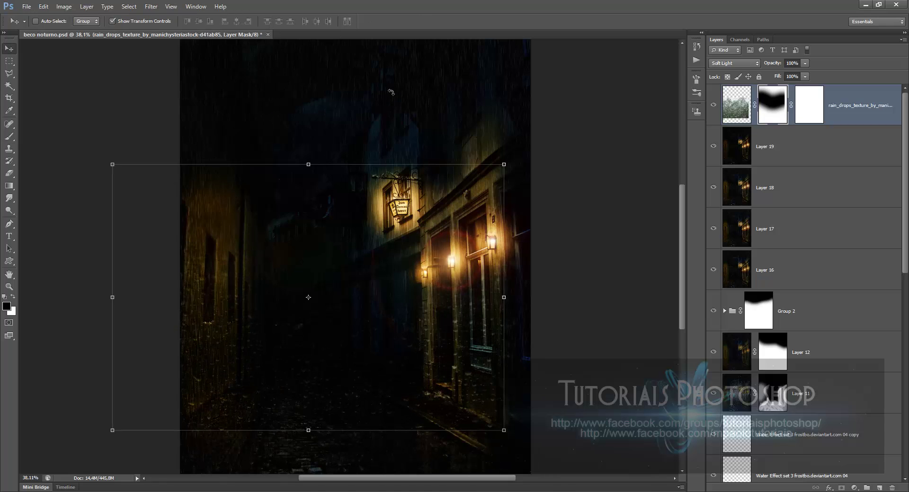
drag(391, 92, 495, 306)
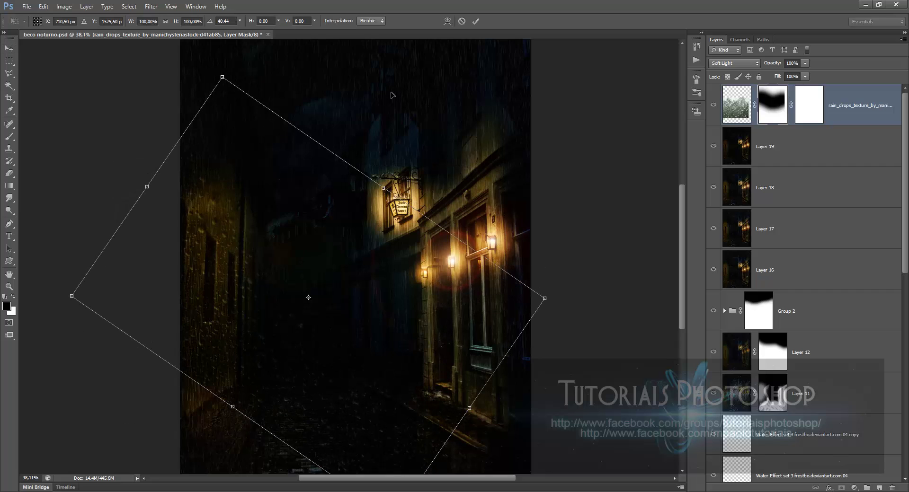
key(Return)
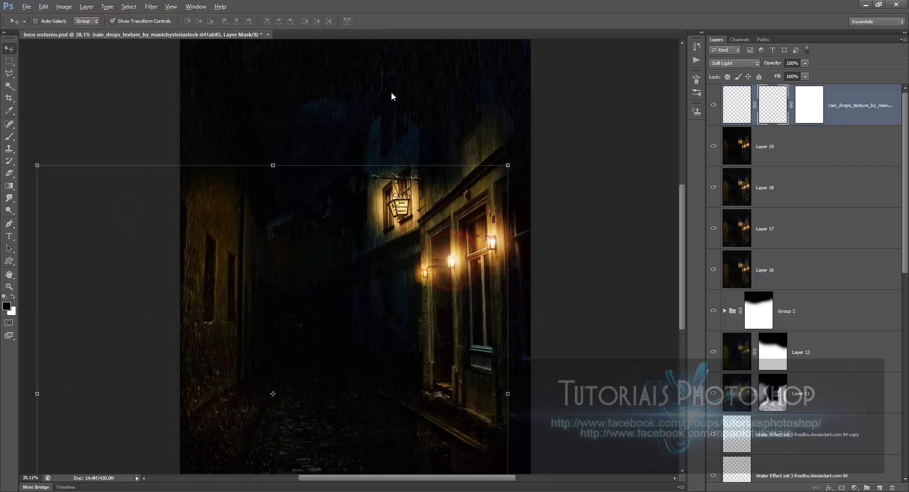
Reposition the raindrop texture over the scene's lower-left corner and place a duplicate of its layer toward the right side.
key(ctrl+0)
mouse_move(340, 401)
mouse_down()
mouse_move(323, 406)
mouse_move(350, 404)
mouse_up()
drag(391, 92, 391, 92)
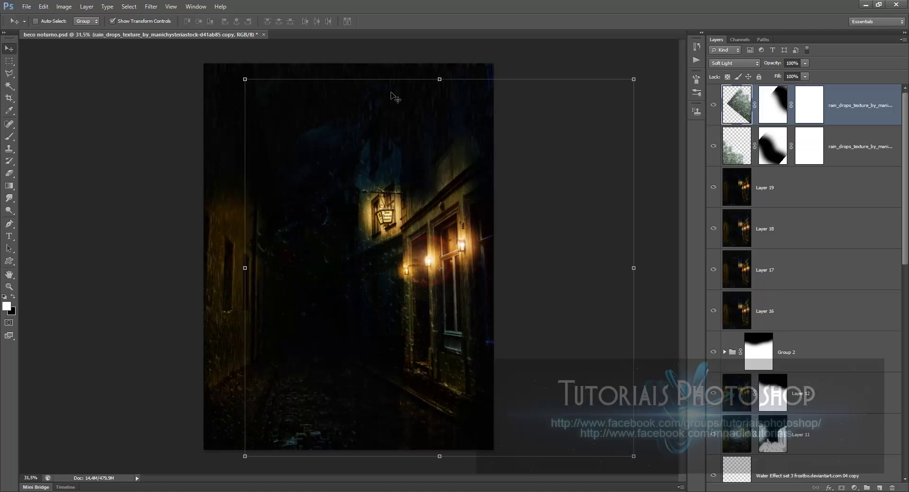
Rotate the duplicated raindrop layer by about -82.2° and place it over the scene's lower-right corner.
key(ctrl+t)
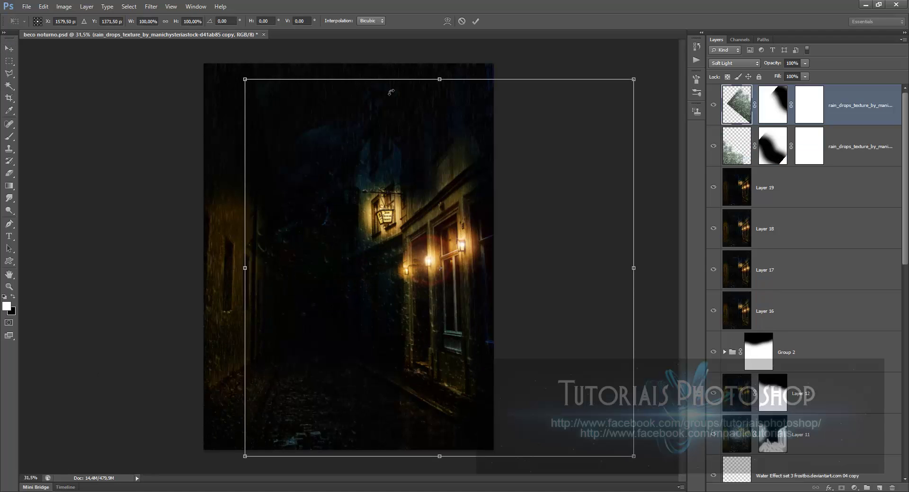
mouse_move(245, 72)
mouse_down()
mouse_move(182, 171)
mouse_move(265, 364)
mouse_up()
mouse_move(384, 346)
mouse_down()
mouse_move(413, 420)
mouse_move(449, 452)
mouse_up()
drag(505, 376, 458, 414)
drag(315, 148, 279, 170)
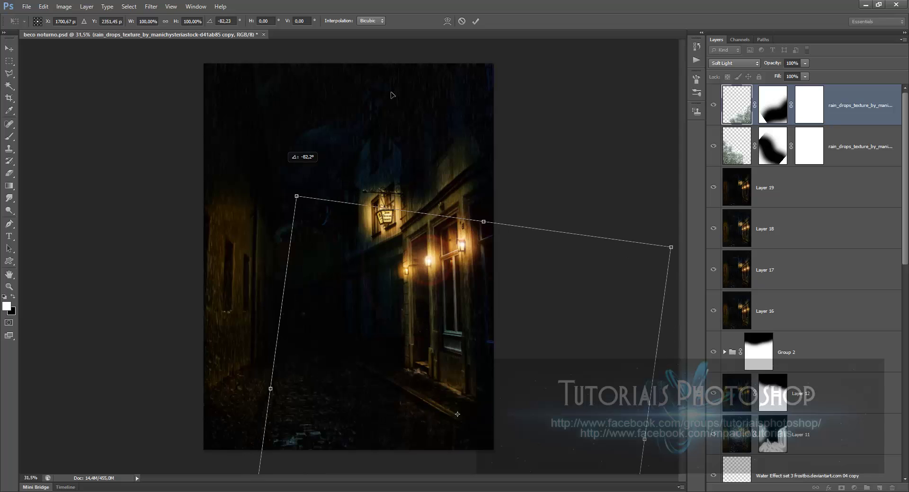
drag(467, 316, 462, 316)
key(Return)
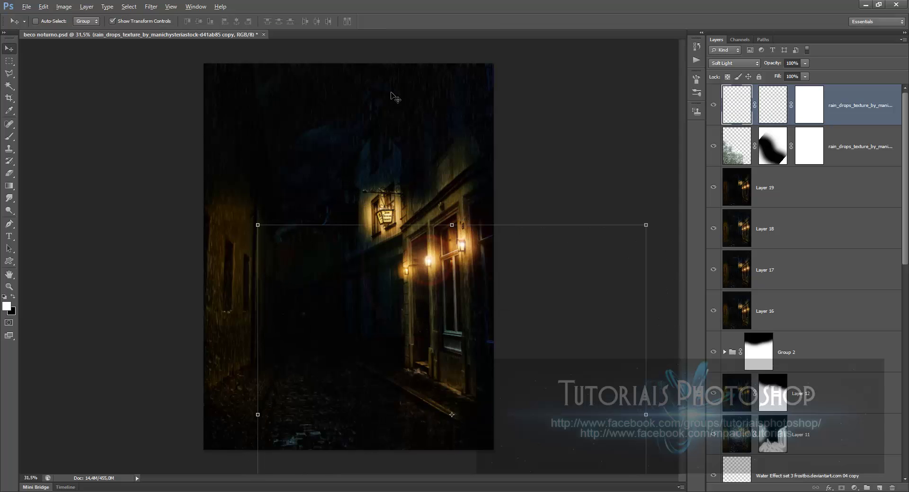
Examine the composite close up and as a whole to check the raindrops, lamps and wet pavement.
scroll(391, 96, up, 2)
scroll(392, 94, down, 1)
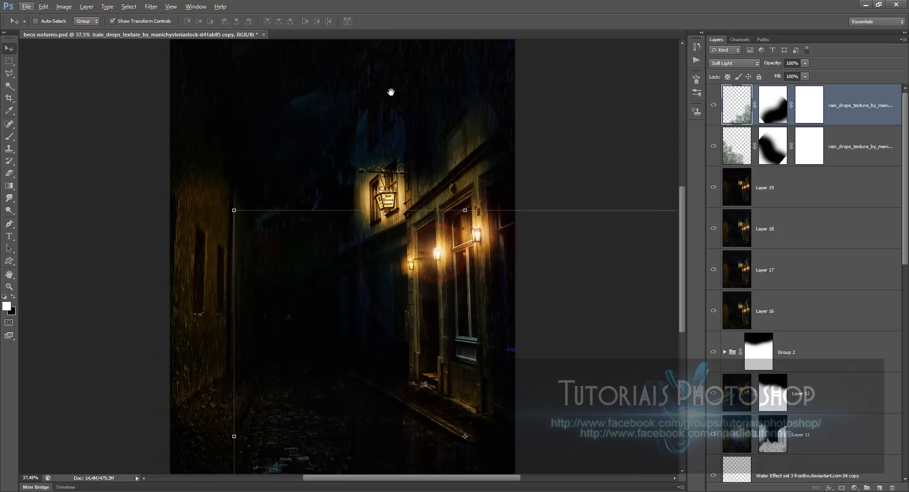
scroll(391, 92, down, 2)
scroll(389, 91, up, 2)
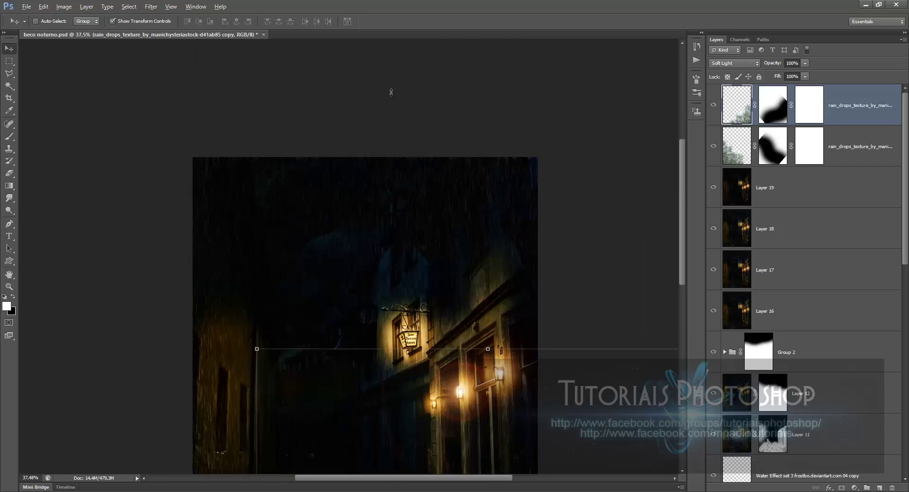
scroll(391, 93, down, 1)
scroll(391, 93, up, 4)
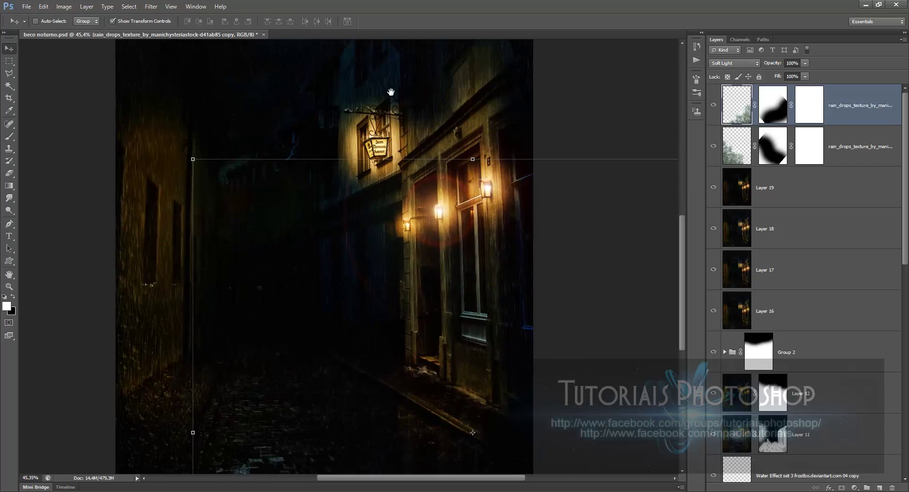
scroll(392, 93, down, 2)
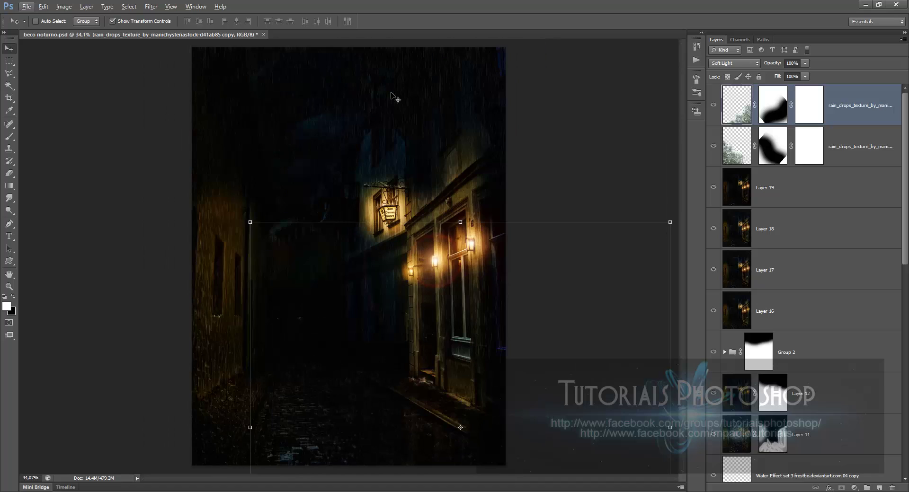
Review the layer stack and compare the original Background photo alone with the full composite, restoring all layers.
scroll(391, 93, down, 2)
scroll(392, 95, down, 2)
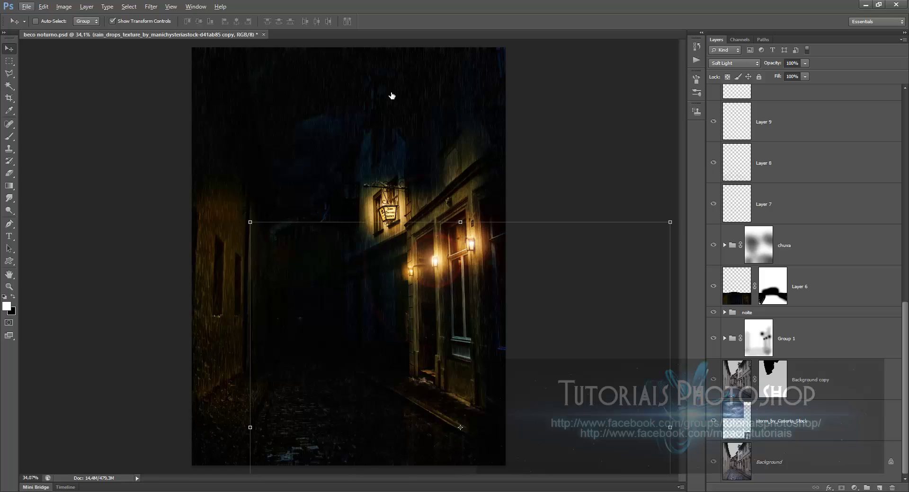
scroll(391, 95, up, 5)
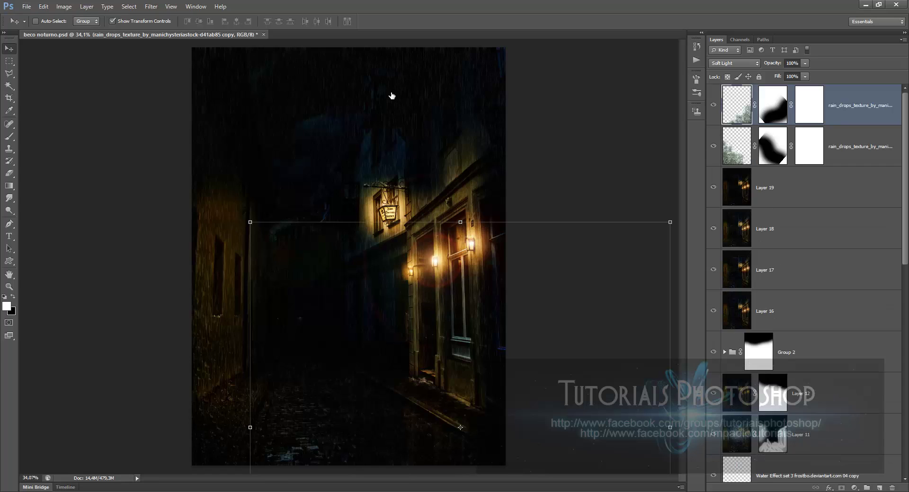
scroll(392, 95, down, 5)
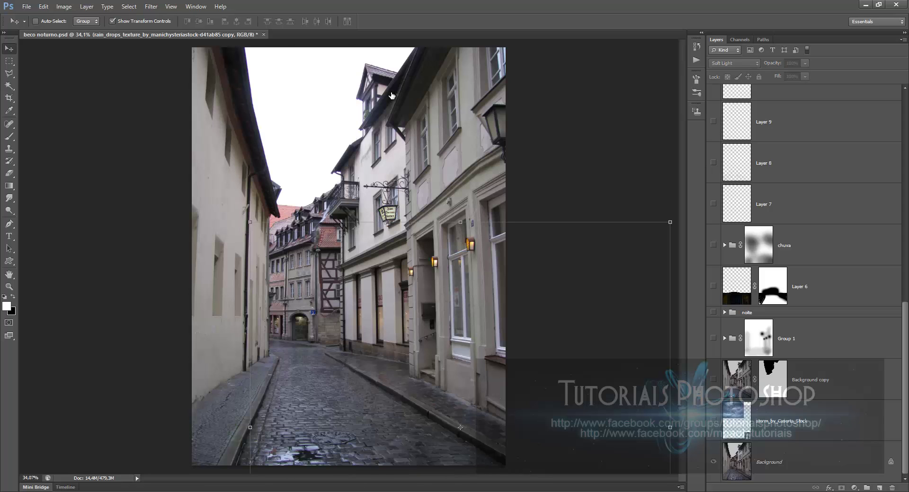
key(ctrl+z)
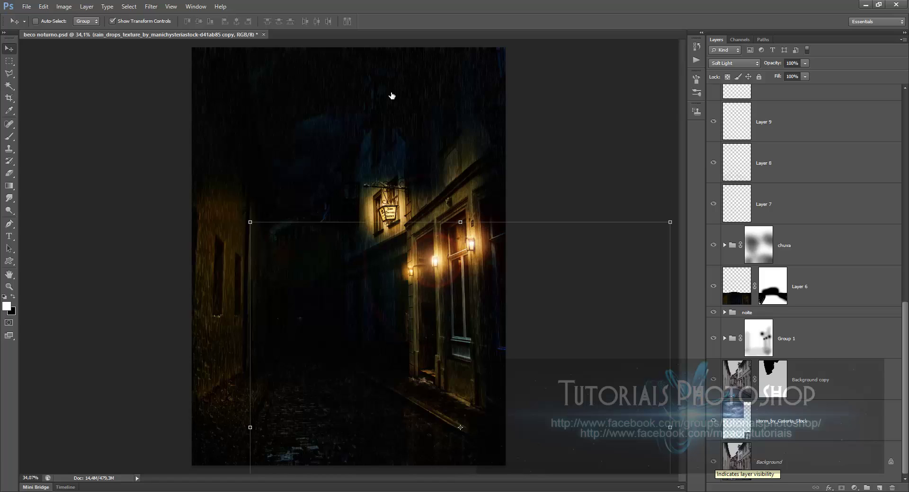
Switch to Firefox and show the tutorial group's Facebook page.
key(alt+Tab)
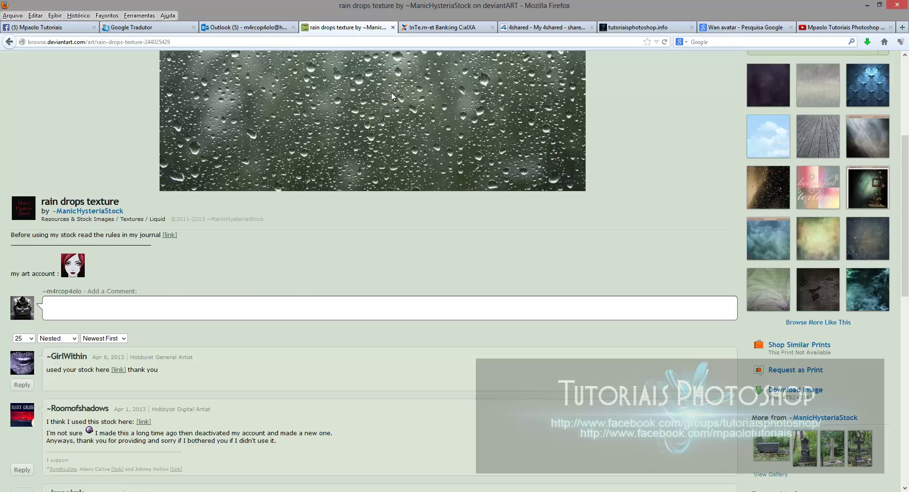
key(ctrl+1)
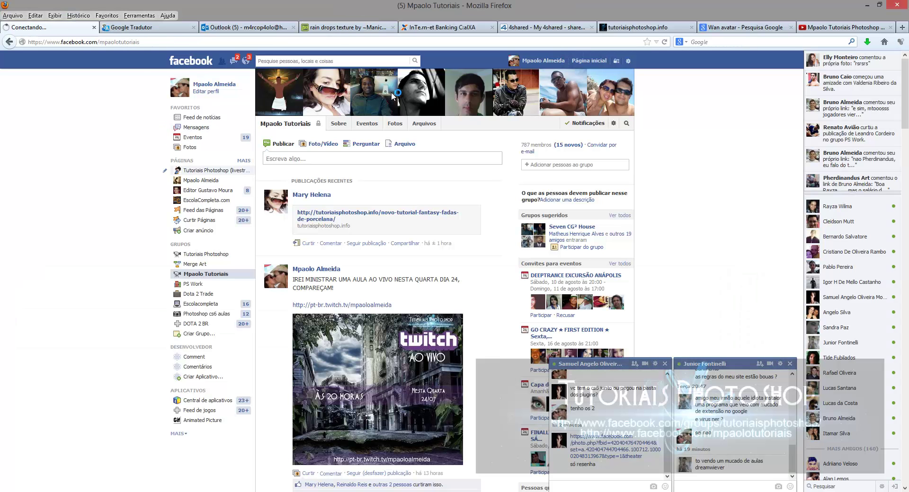